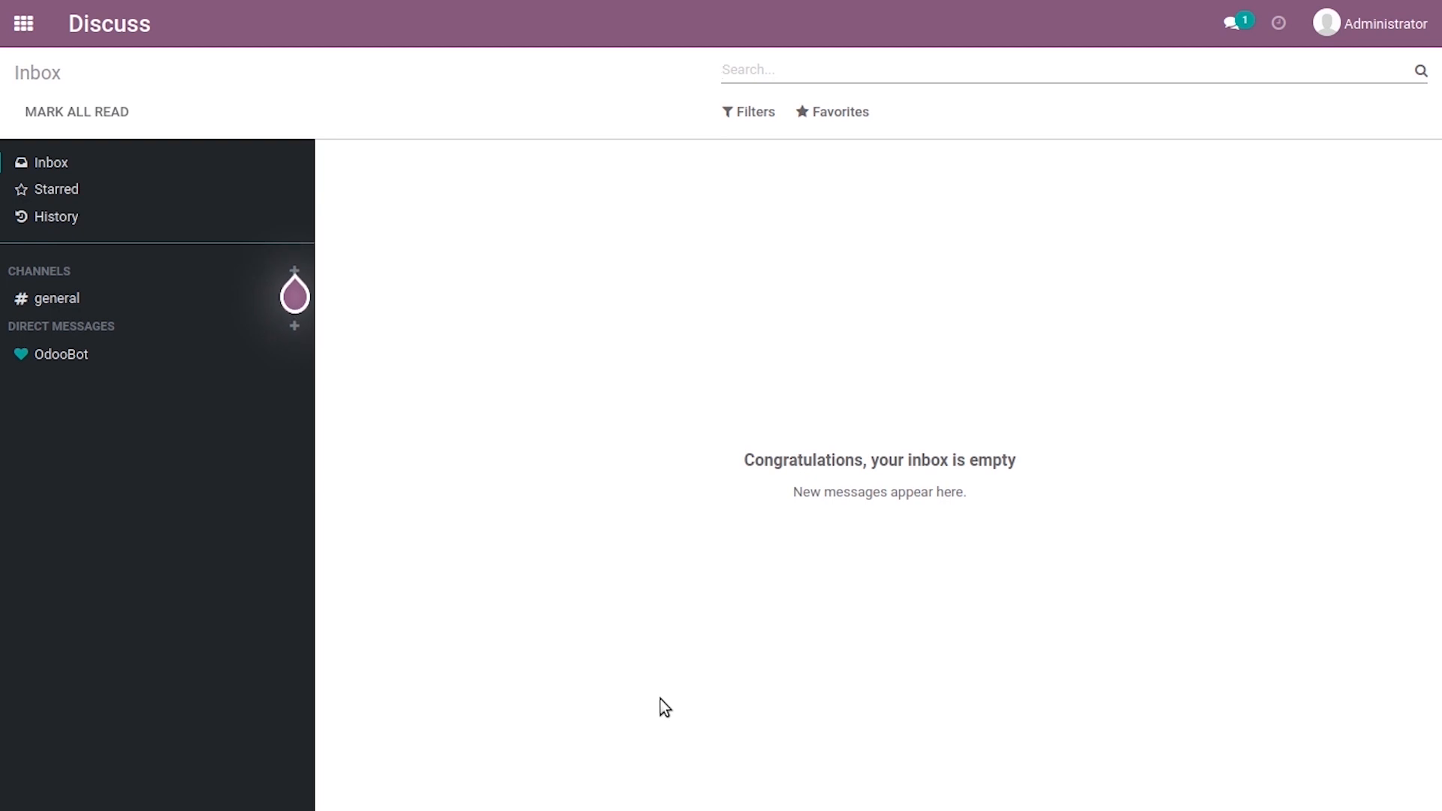
Open the app catalogue and install the Website app
{"action": "left_click", "coordinate": [23, 23]}
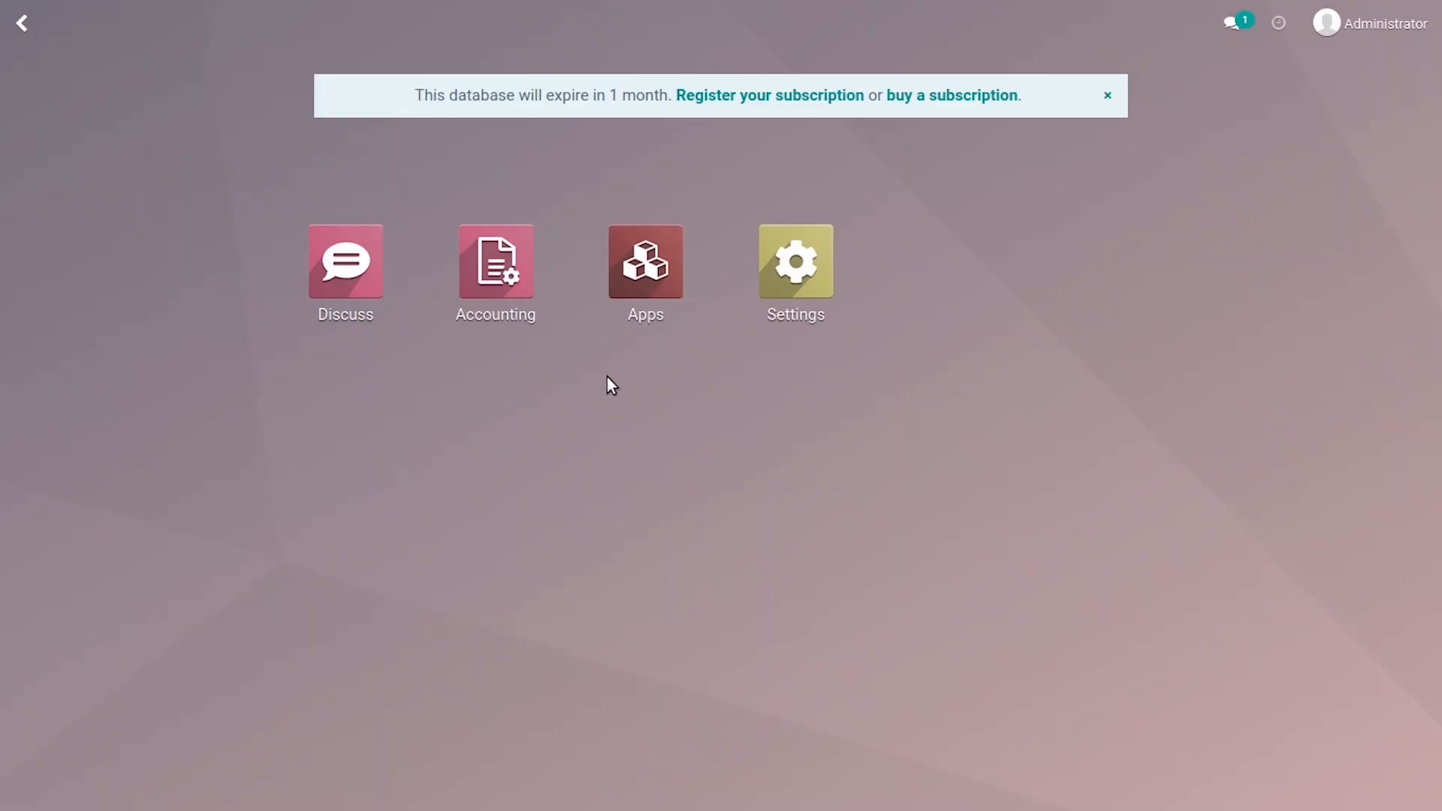
{"action": "left_click", "coordinate": [646, 263]}
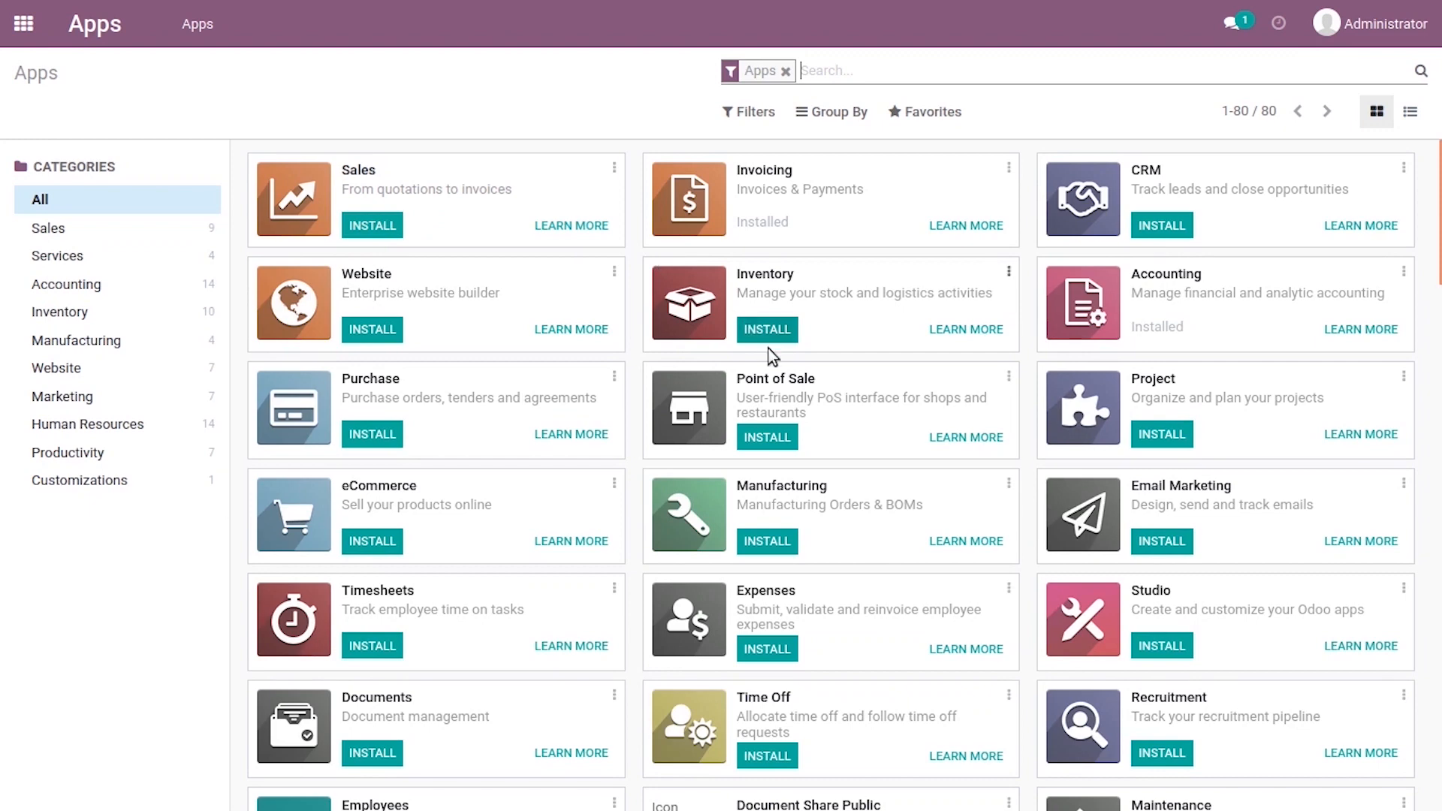
{"action": "left_click", "coordinate": [372, 334]}
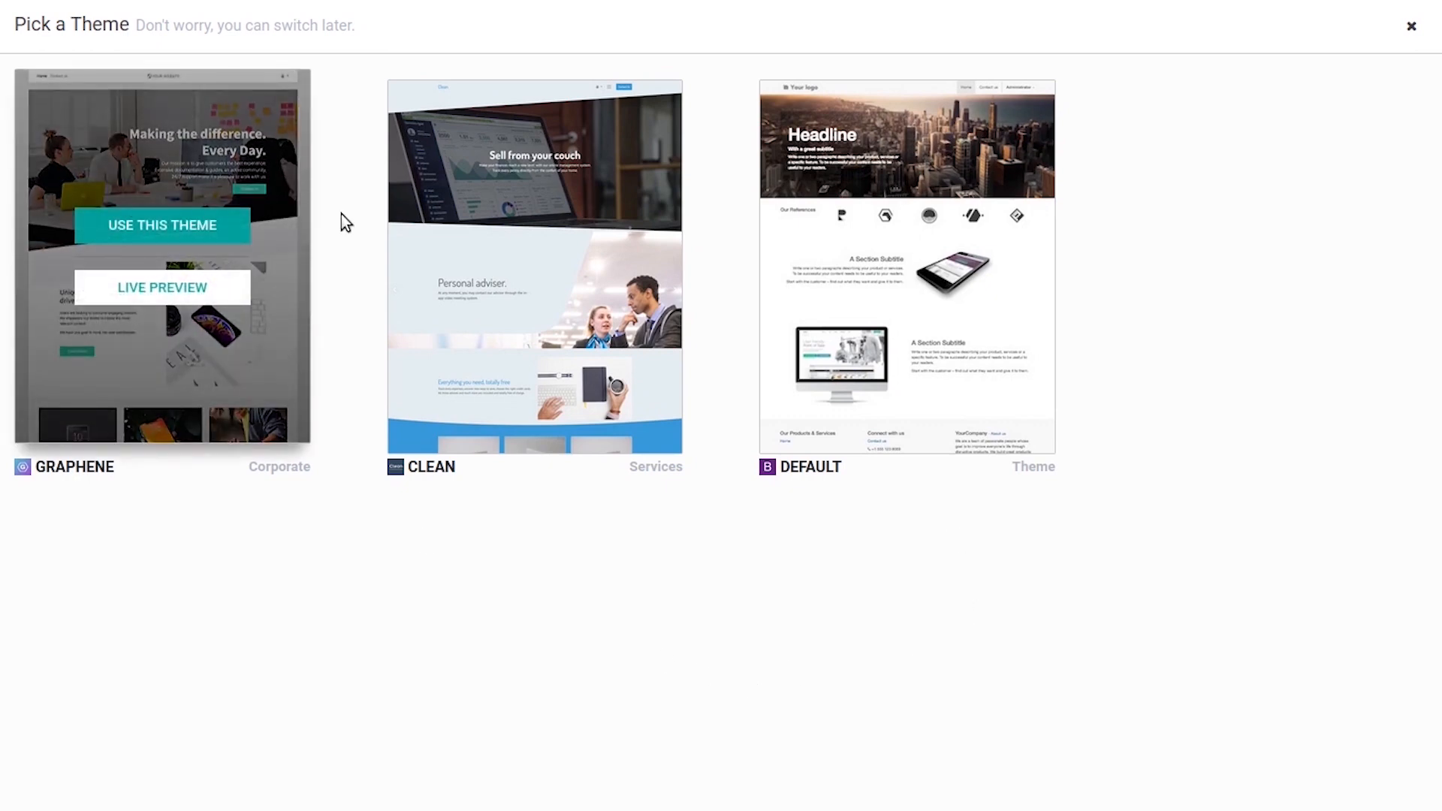
Apply the Default theme to the website and leave the homepage editor by discarding the edits
{"action": "mouse_move", "coordinate": [396, 308]}
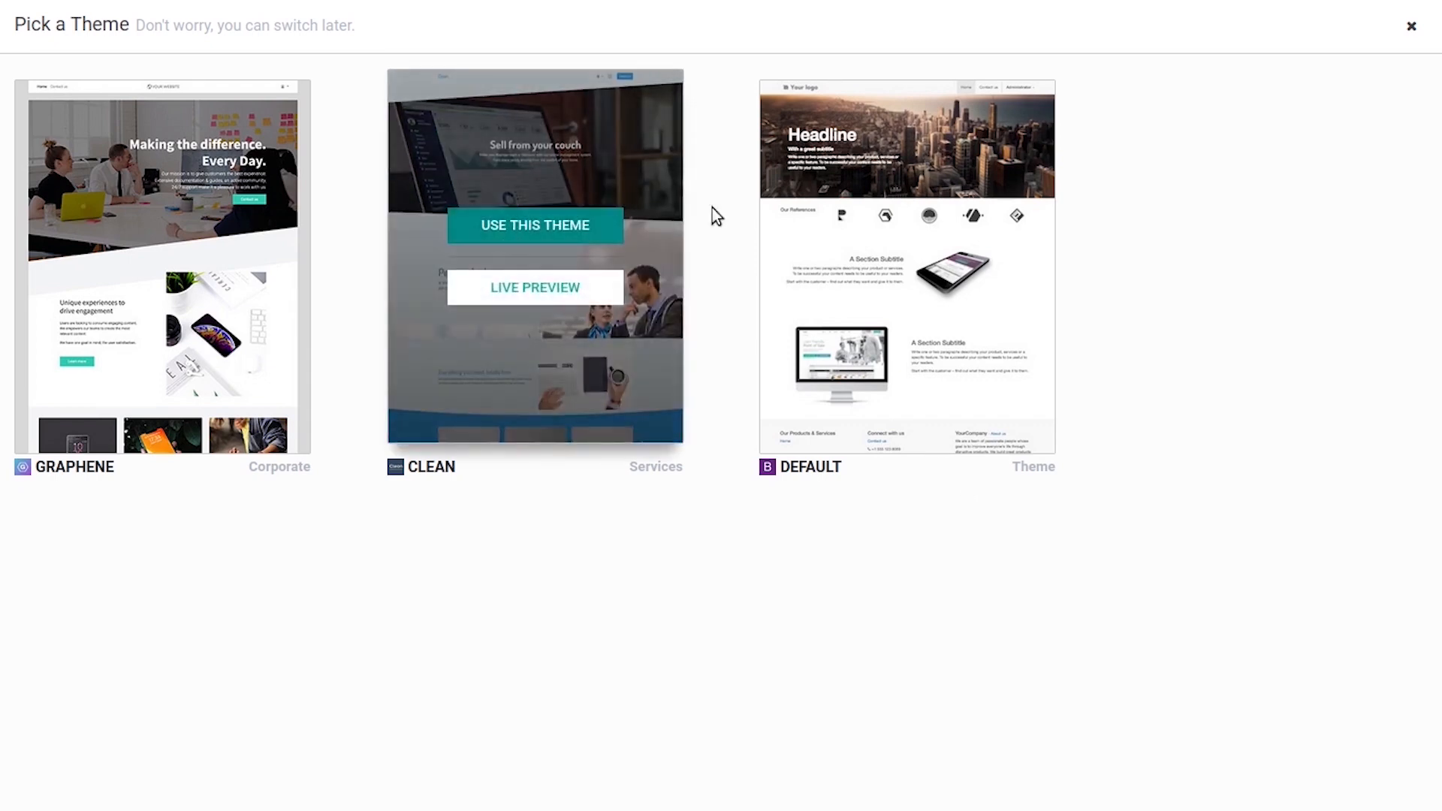
{"action": "mouse_move", "coordinate": [895, 268]}
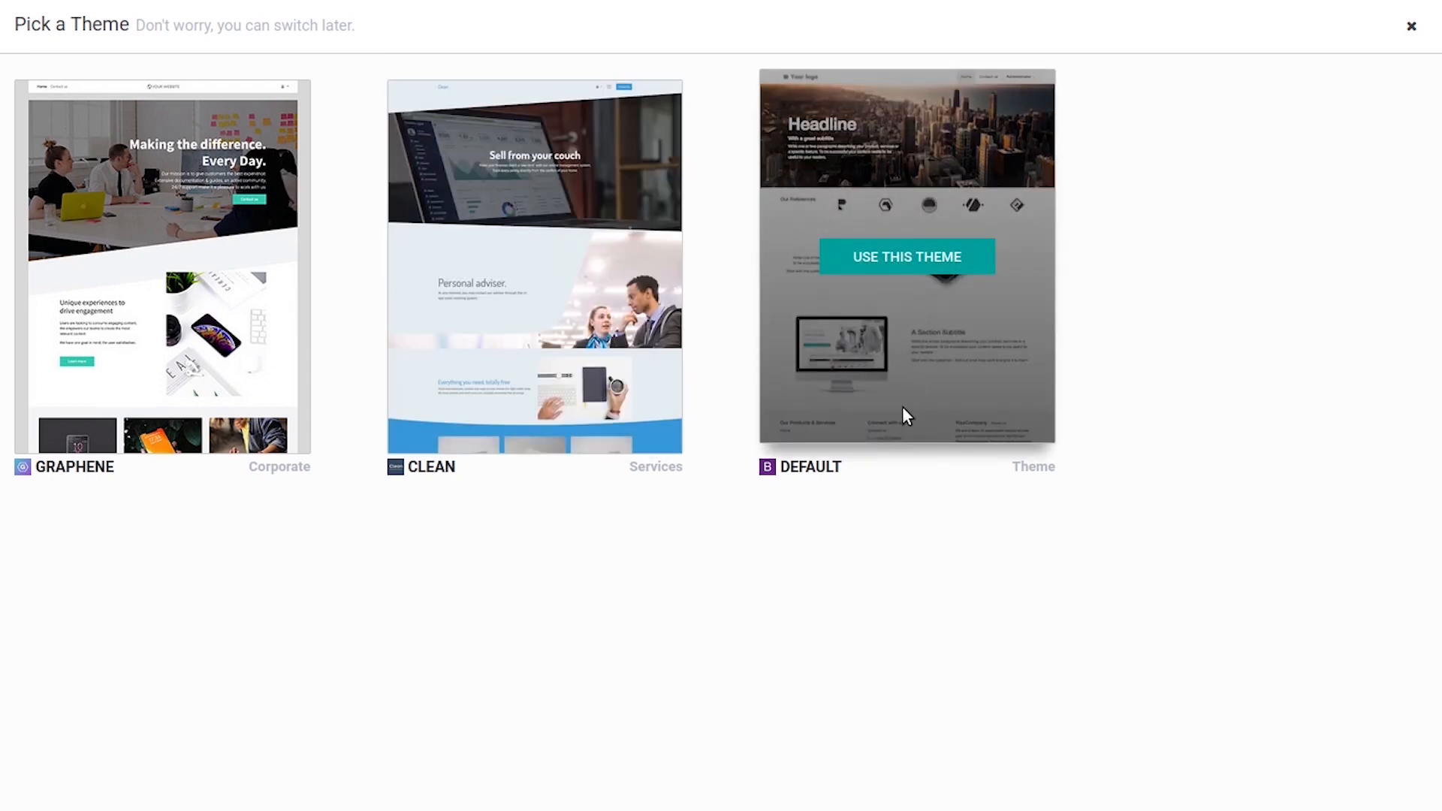
{"action": "left_click", "coordinate": [905, 259]}
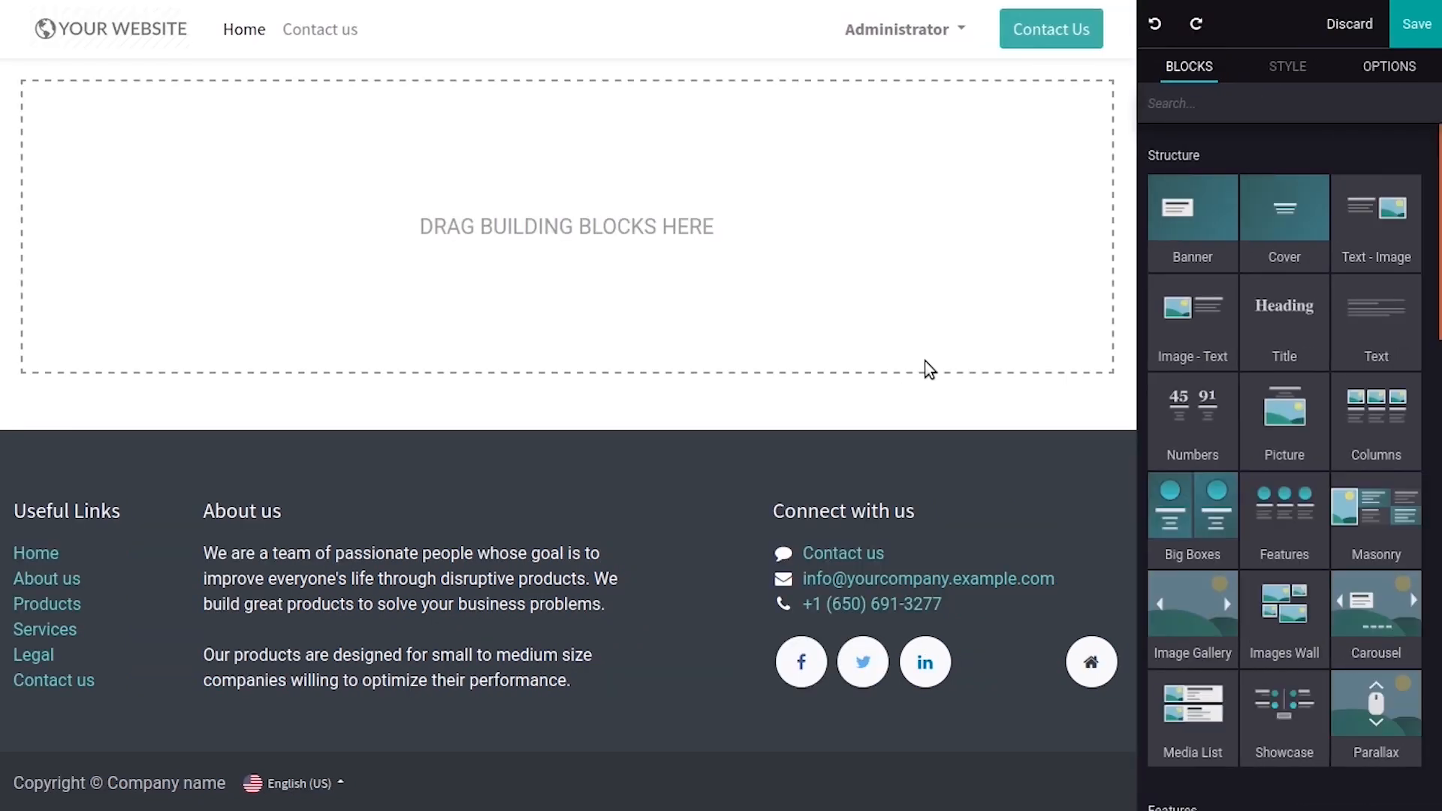
{"action": "left_click", "coordinate": [1345, 25]}
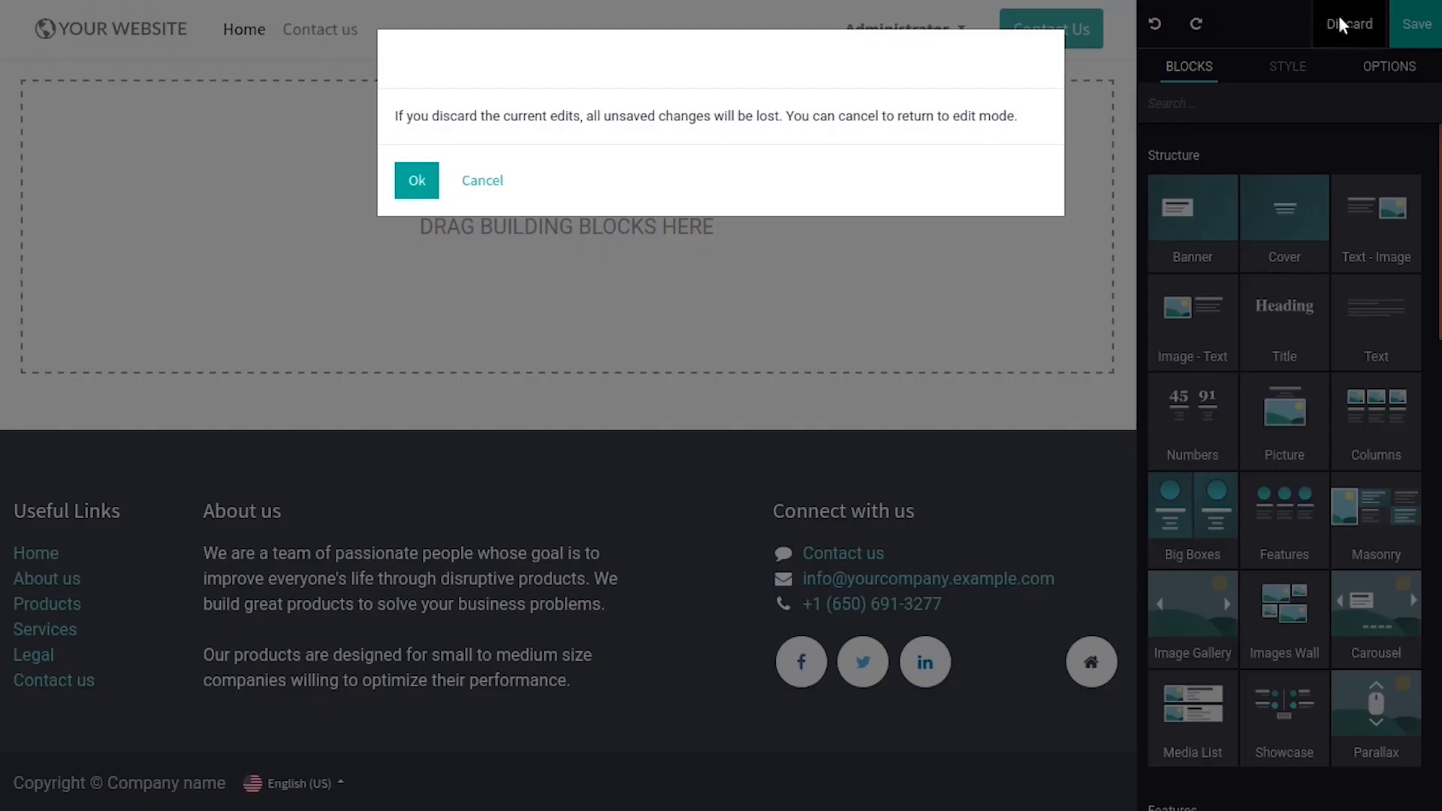
{"action": "left_click", "coordinate": [417, 181]}
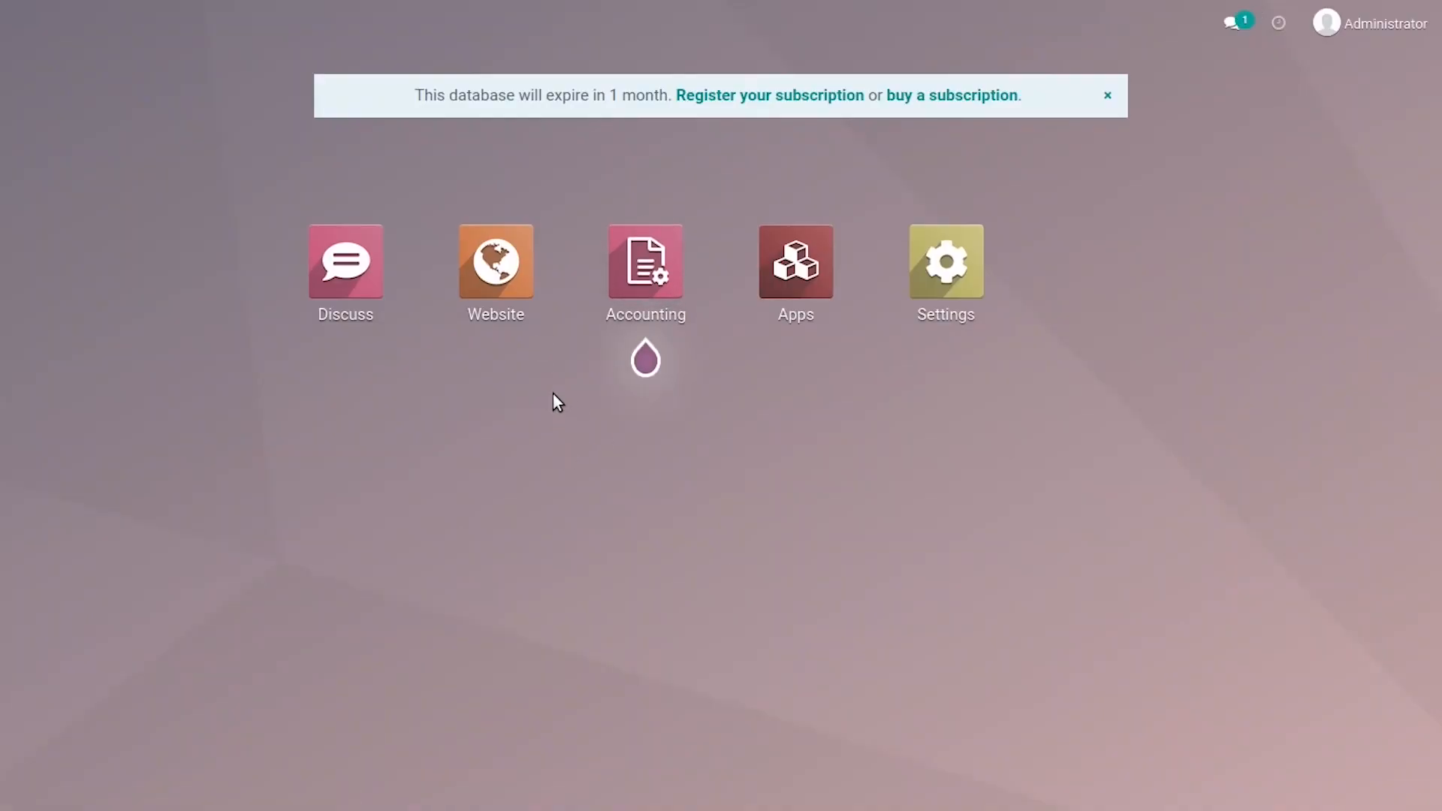
Open the Website app's configuration settings
{"action": "left_click", "coordinate": [502, 288]}
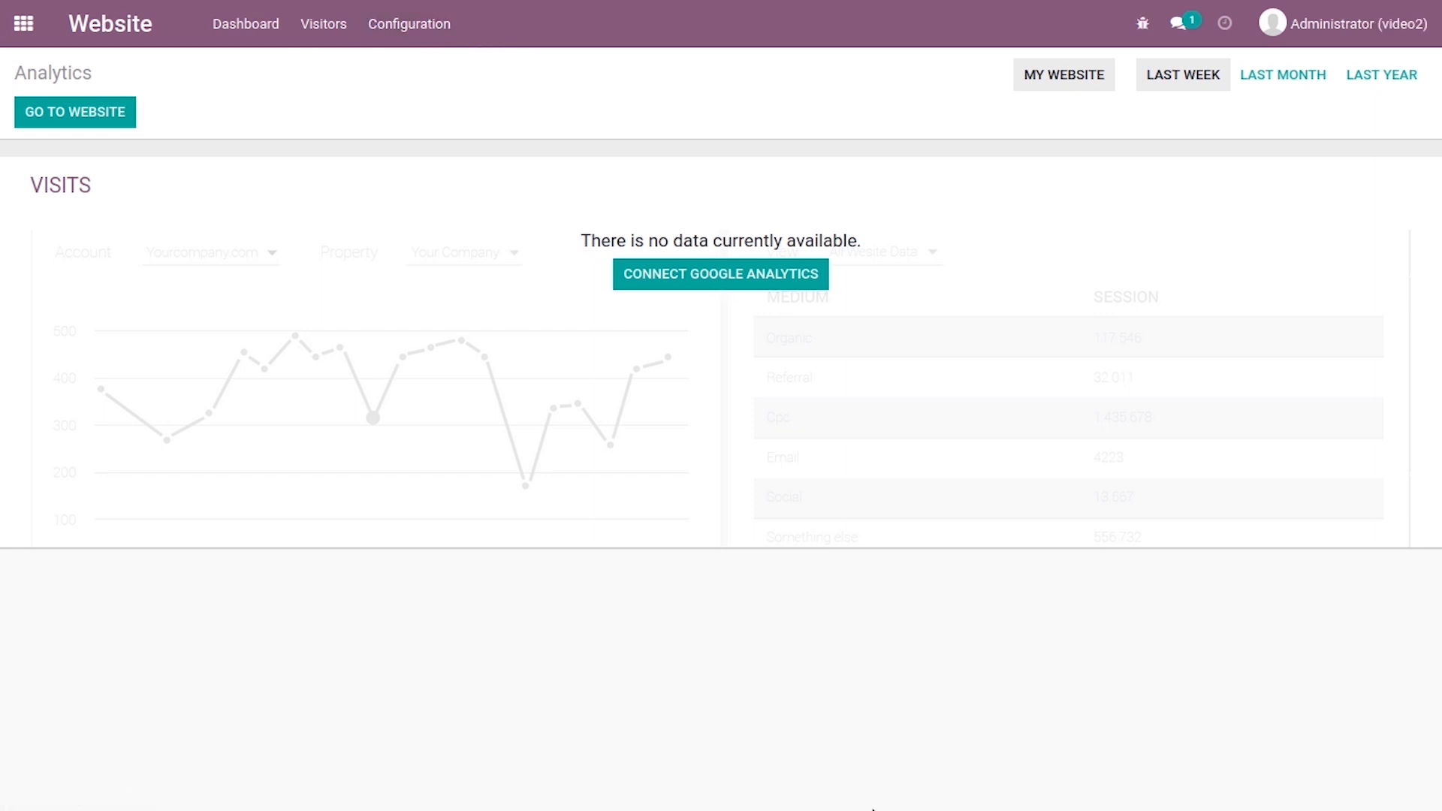
{"action": "left_click", "coordinate": [412, 28]}
{"action": "left_click", "coordinate": [406, 68]}
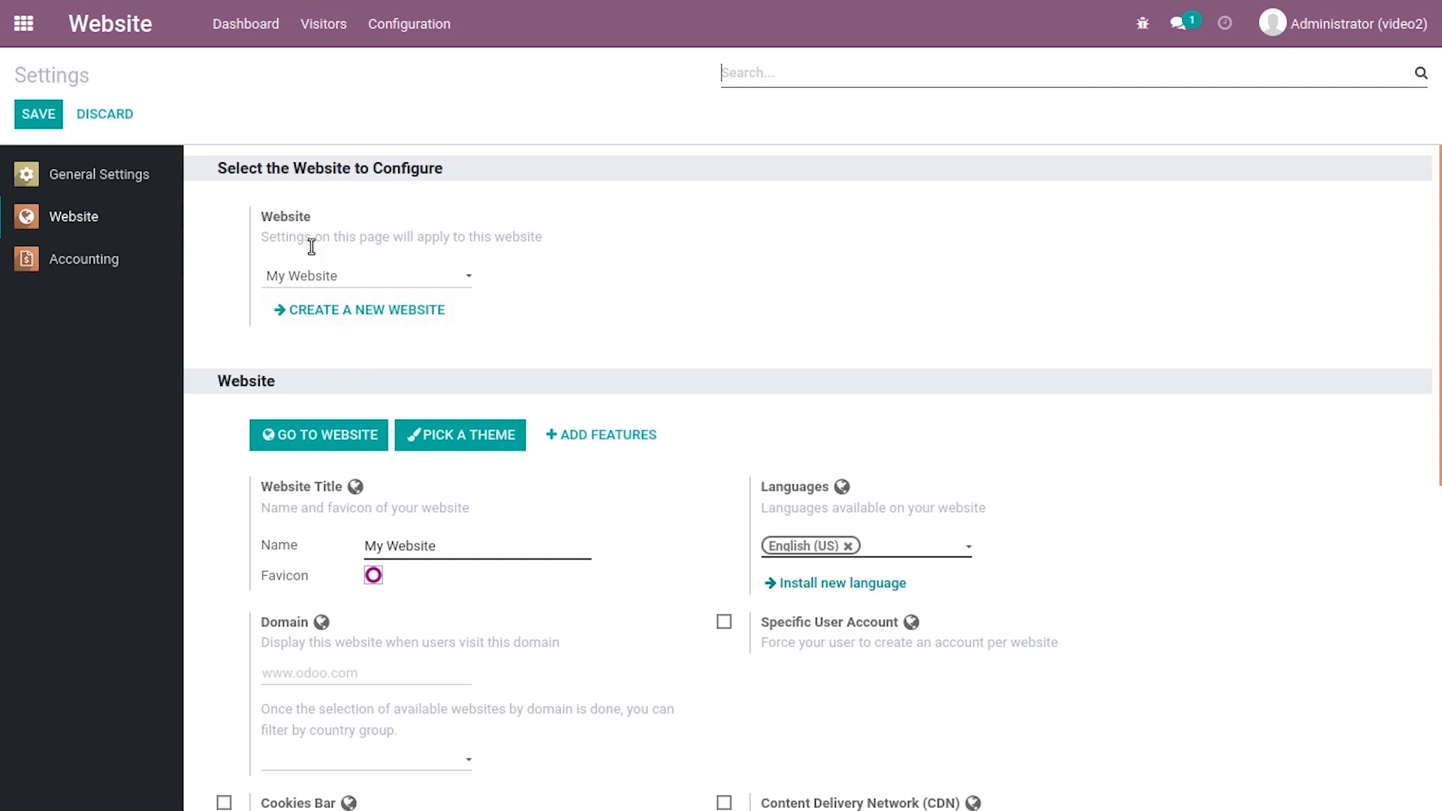
Examine the selector of the website to configure and the form for creating a new website, then cancel the form
{"action": "left_click", "coordinate": [323, 272]}
{"action": "left_click", "coordinate": [296, 260]}
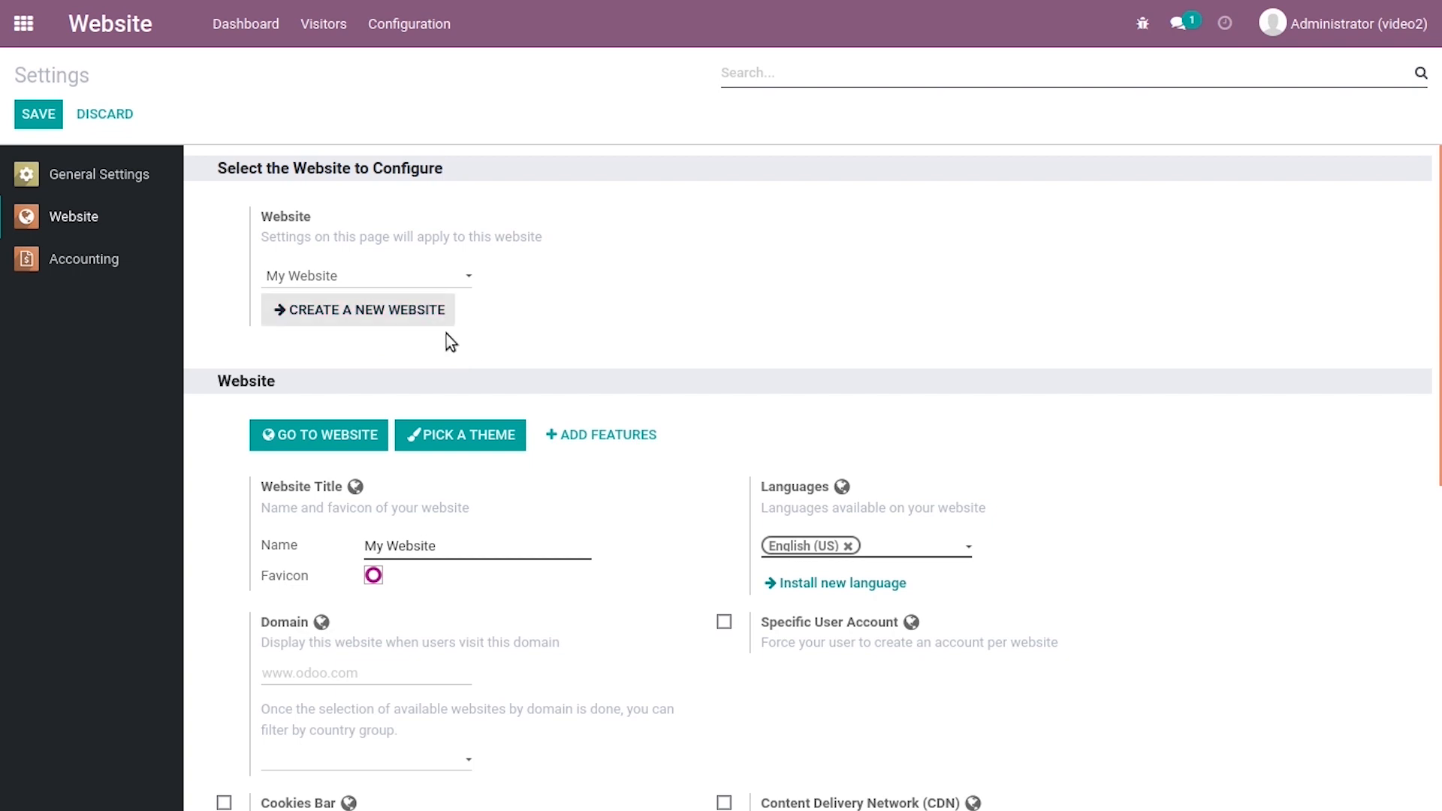
{"action": "left_click", "coordinate": [358, 317]}
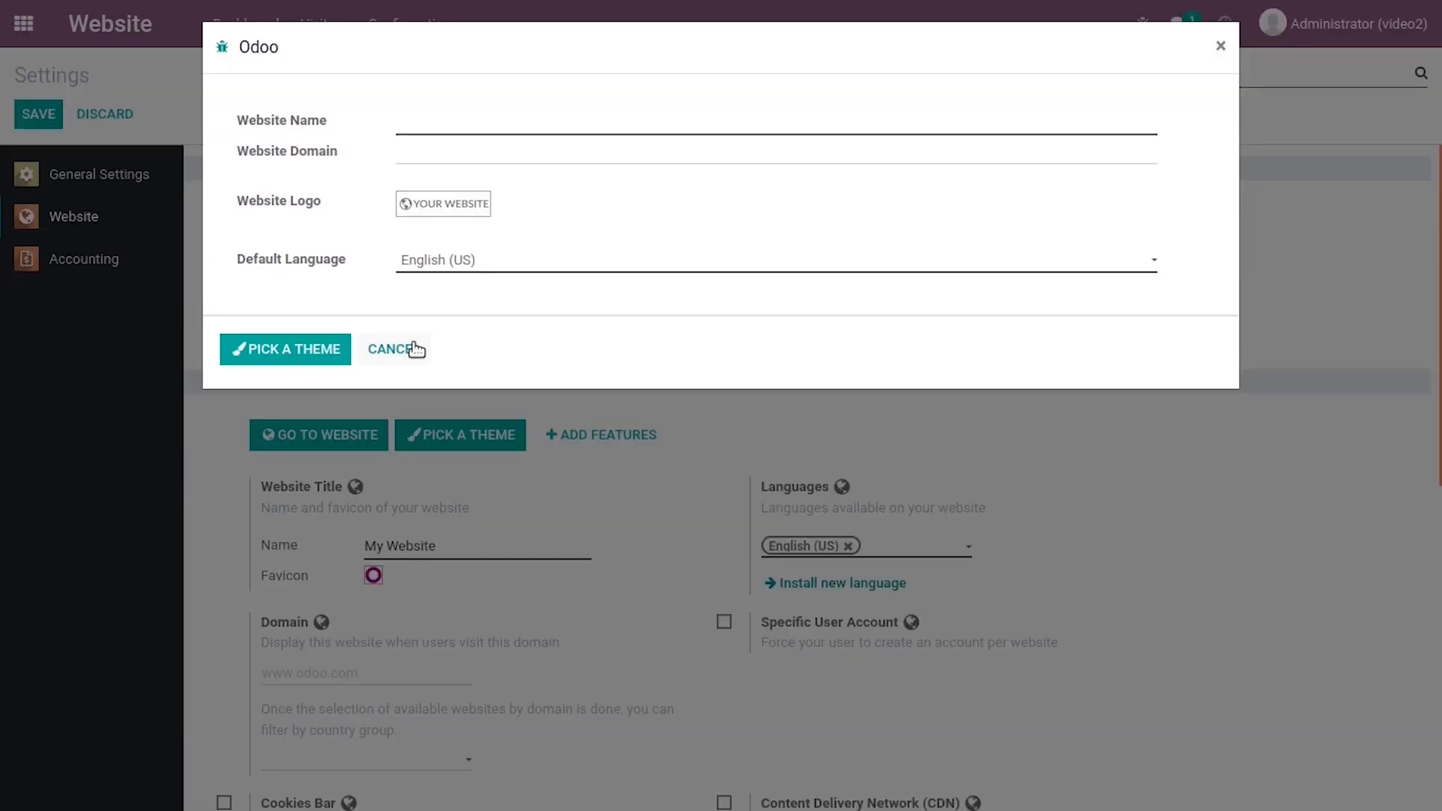
{"action": "left_click", "coordinate": [415, 351]}
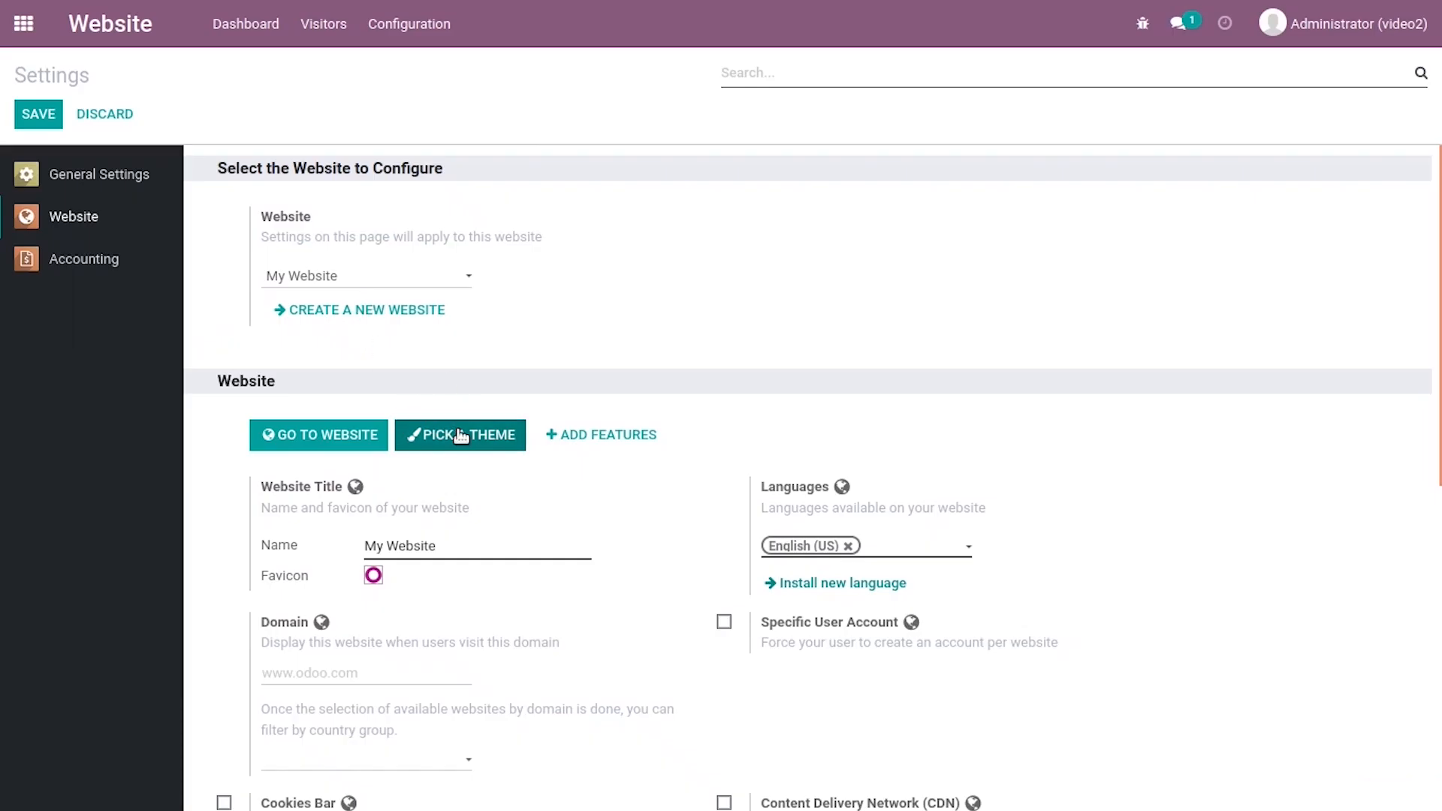
Review the website's name and language settings and save the settings page
{"action": "left_click_drag", "start_coordinate": [450, 548], "coordinate": [363, 546]}
{"action": "left_click", "coordinate": [449, 542]}
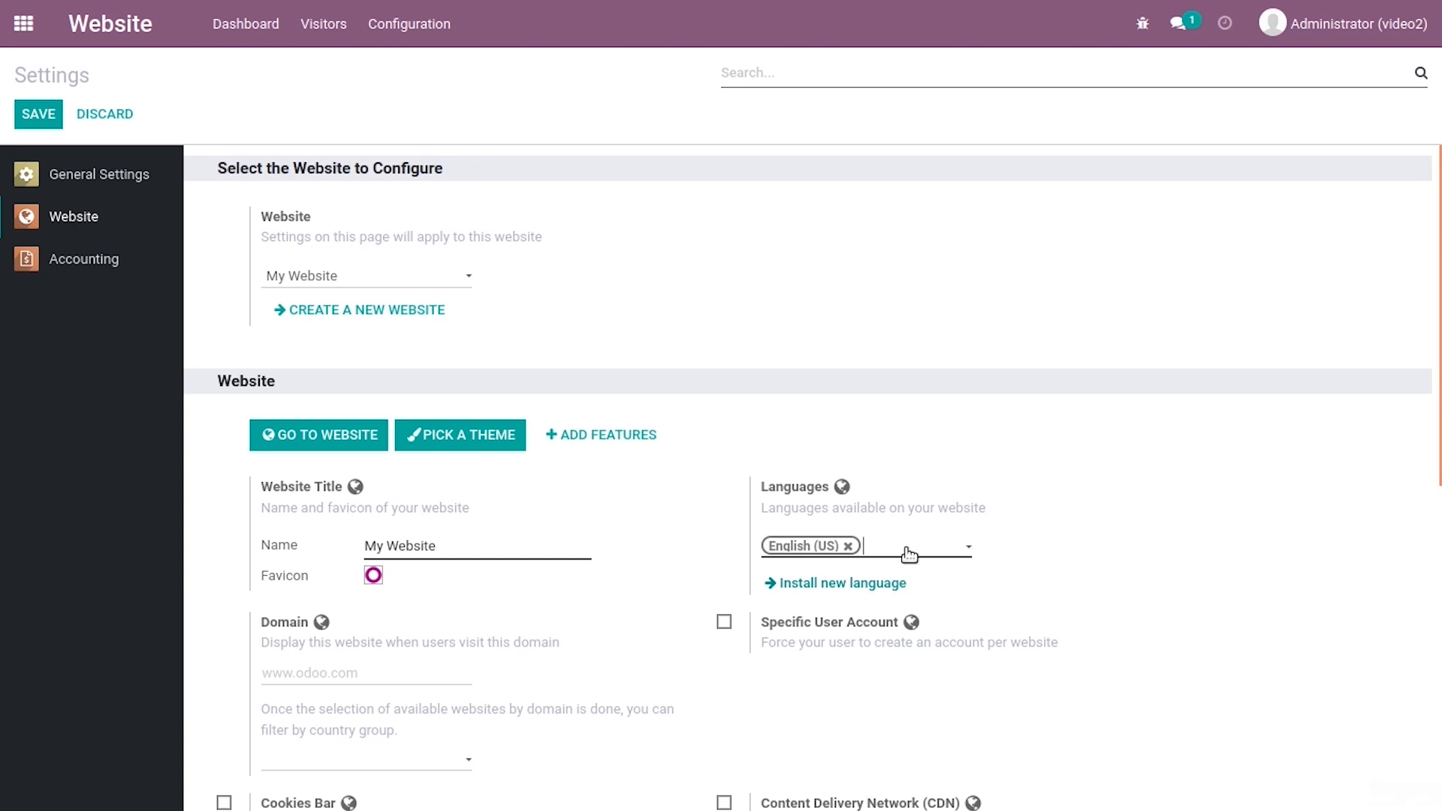
{"action": "left_click", "coordinate": [39, 116]}
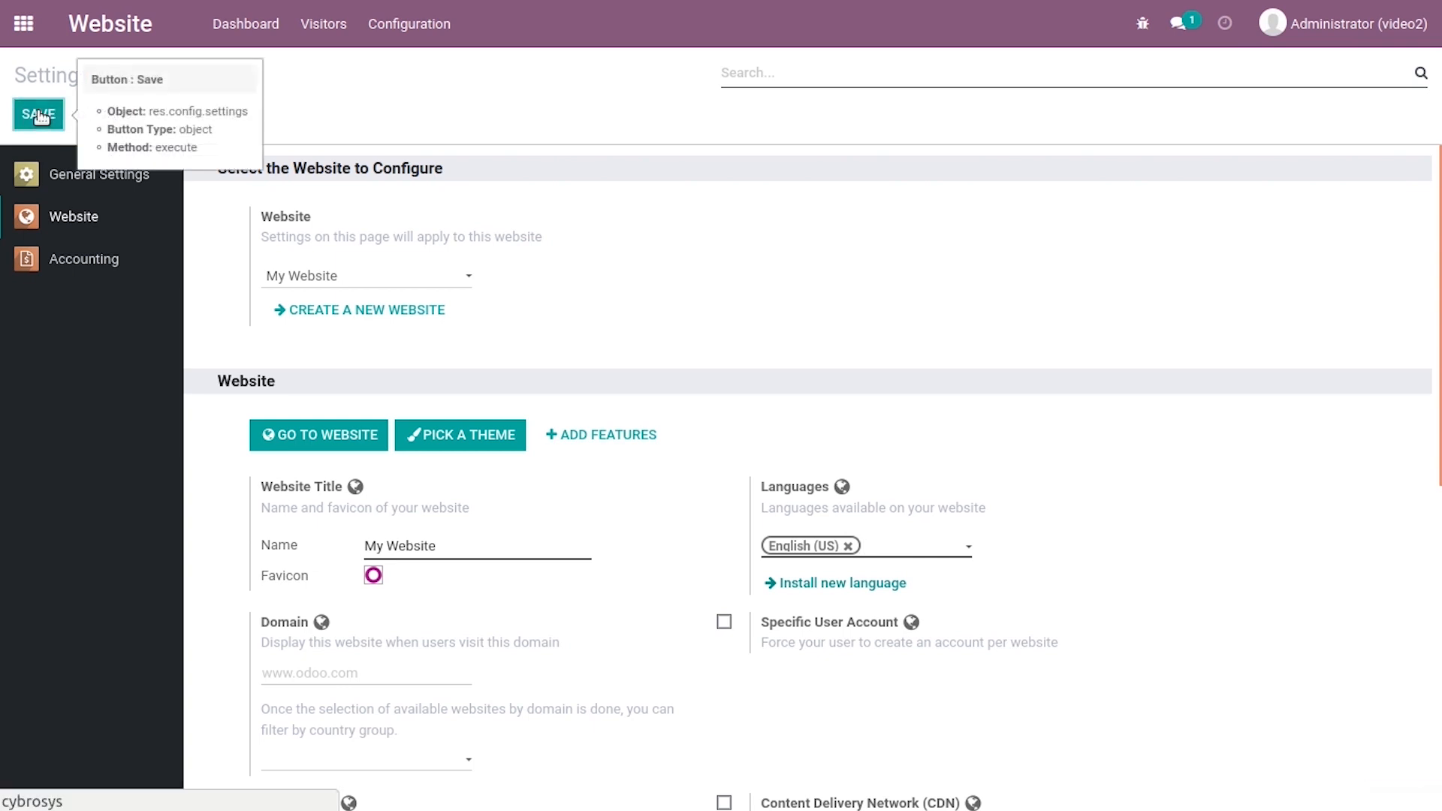
Go to the website's homepage through the Website app's analytics dashboard
{"action": "left_click", "coordinate": [350, 444]}
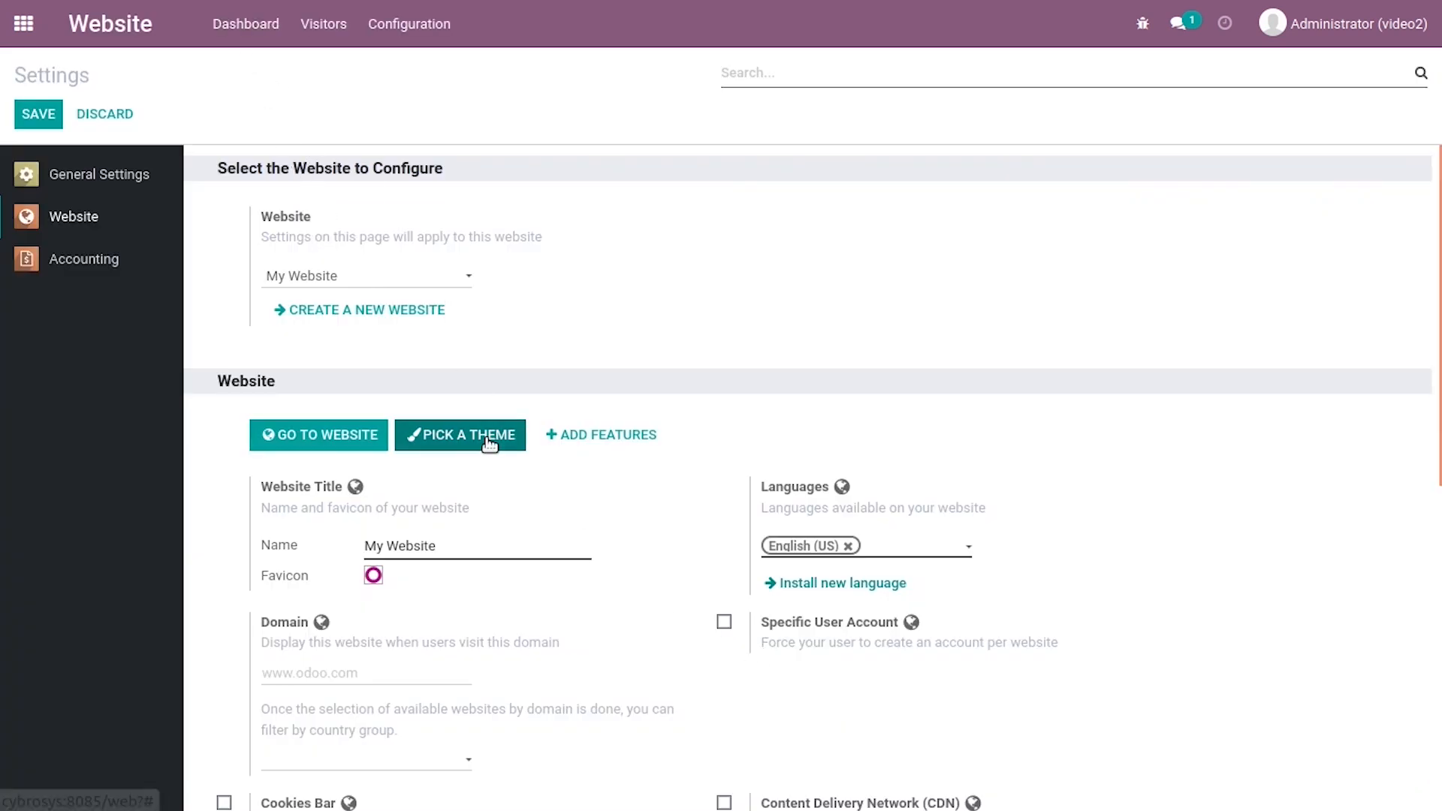
{"action": "left_click", "coordinate": [23, 25]}
{"action": "left_click", "coordinate": [496, 261]}
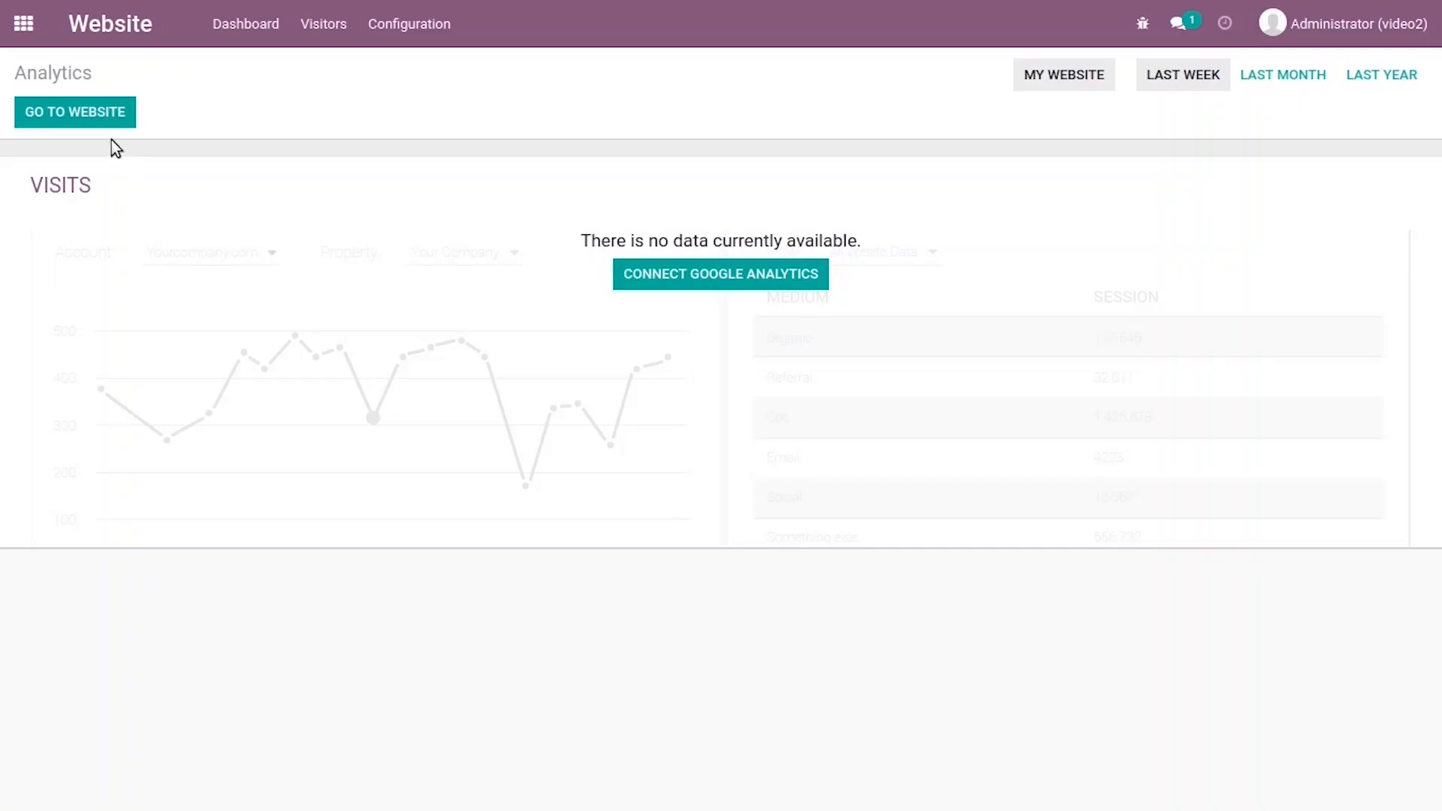
{"action": "left_click", "coordinate": [117, 112]}
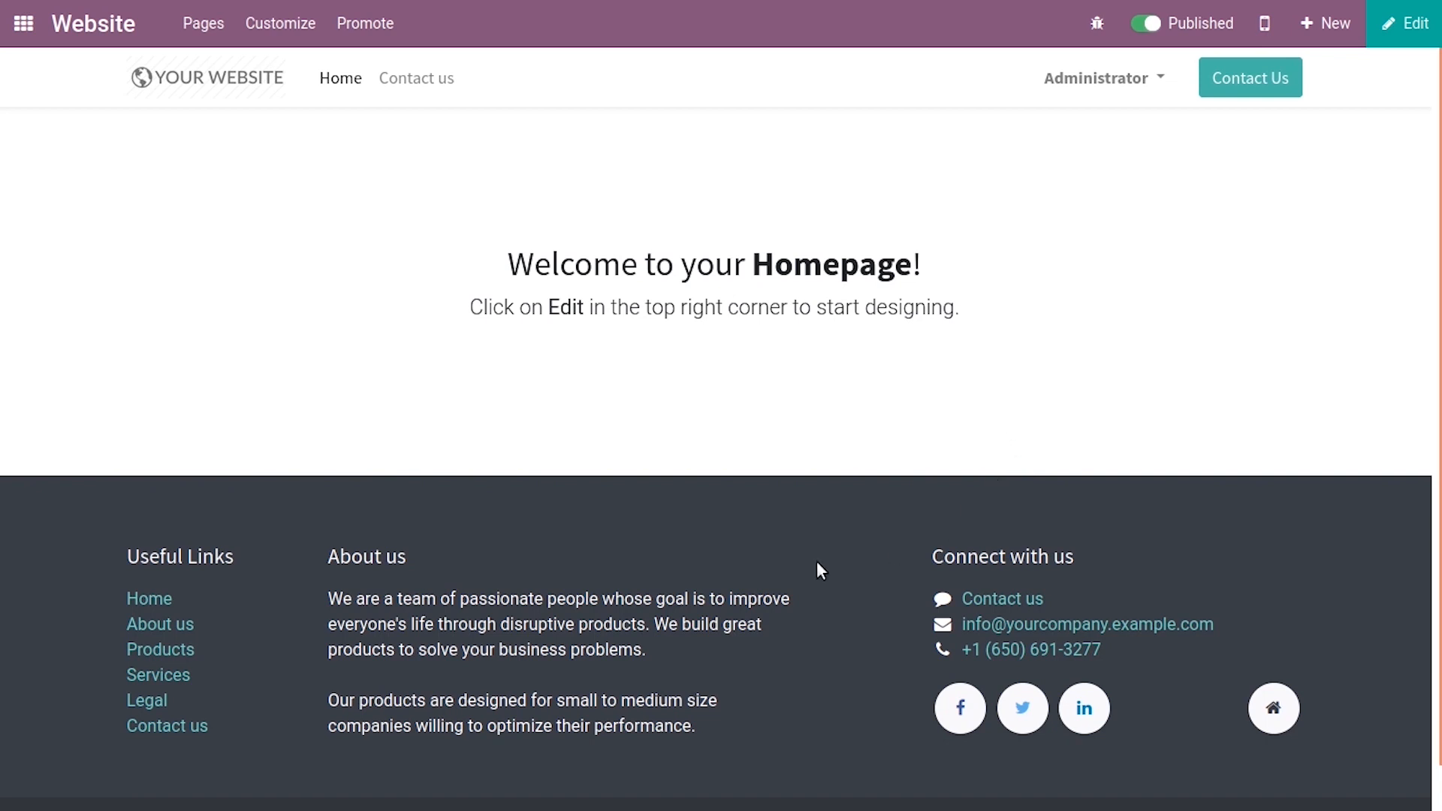
{"action": "left_click", "coordinate": [1407, 38]}
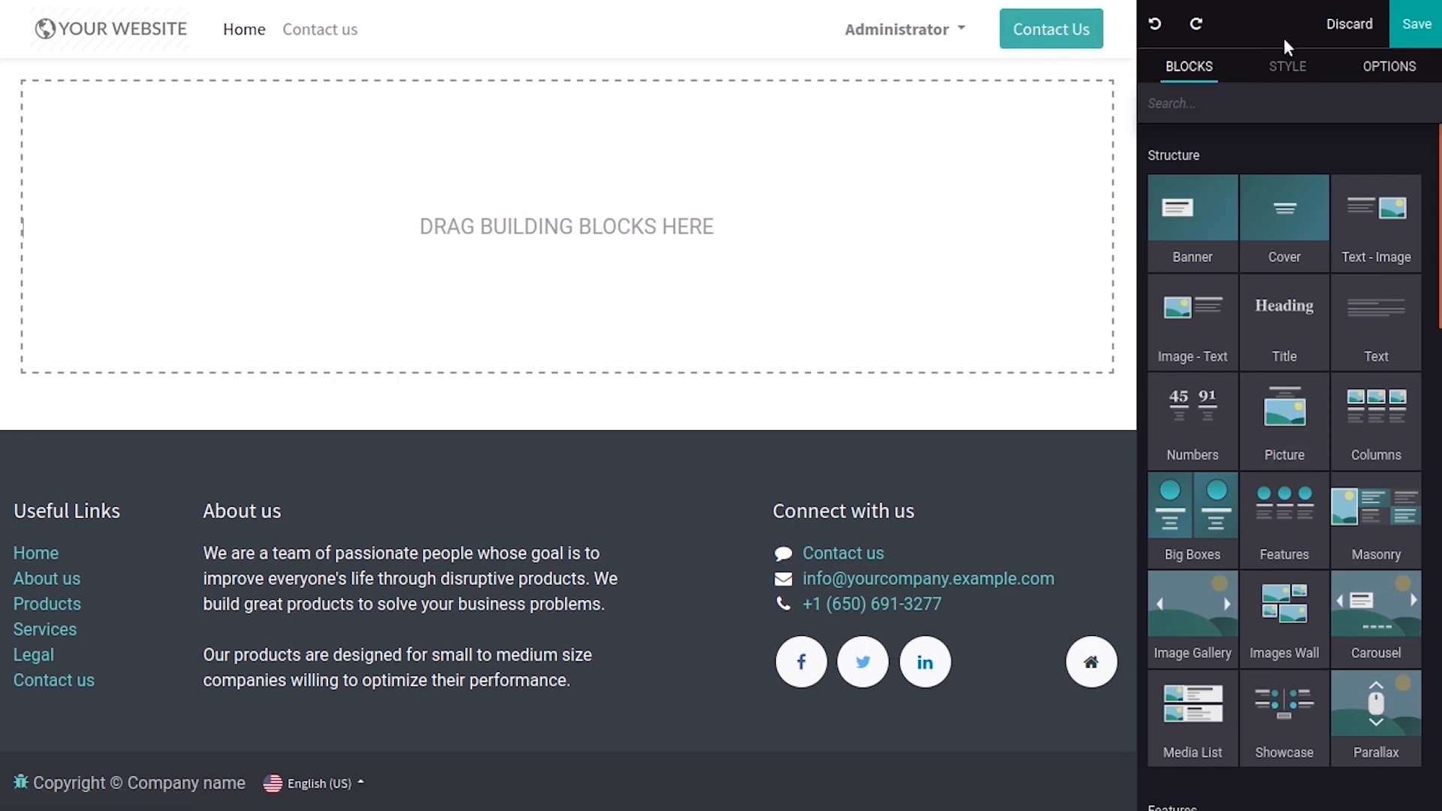
{"action": "left_click", "coordinate": [1330, 26]}
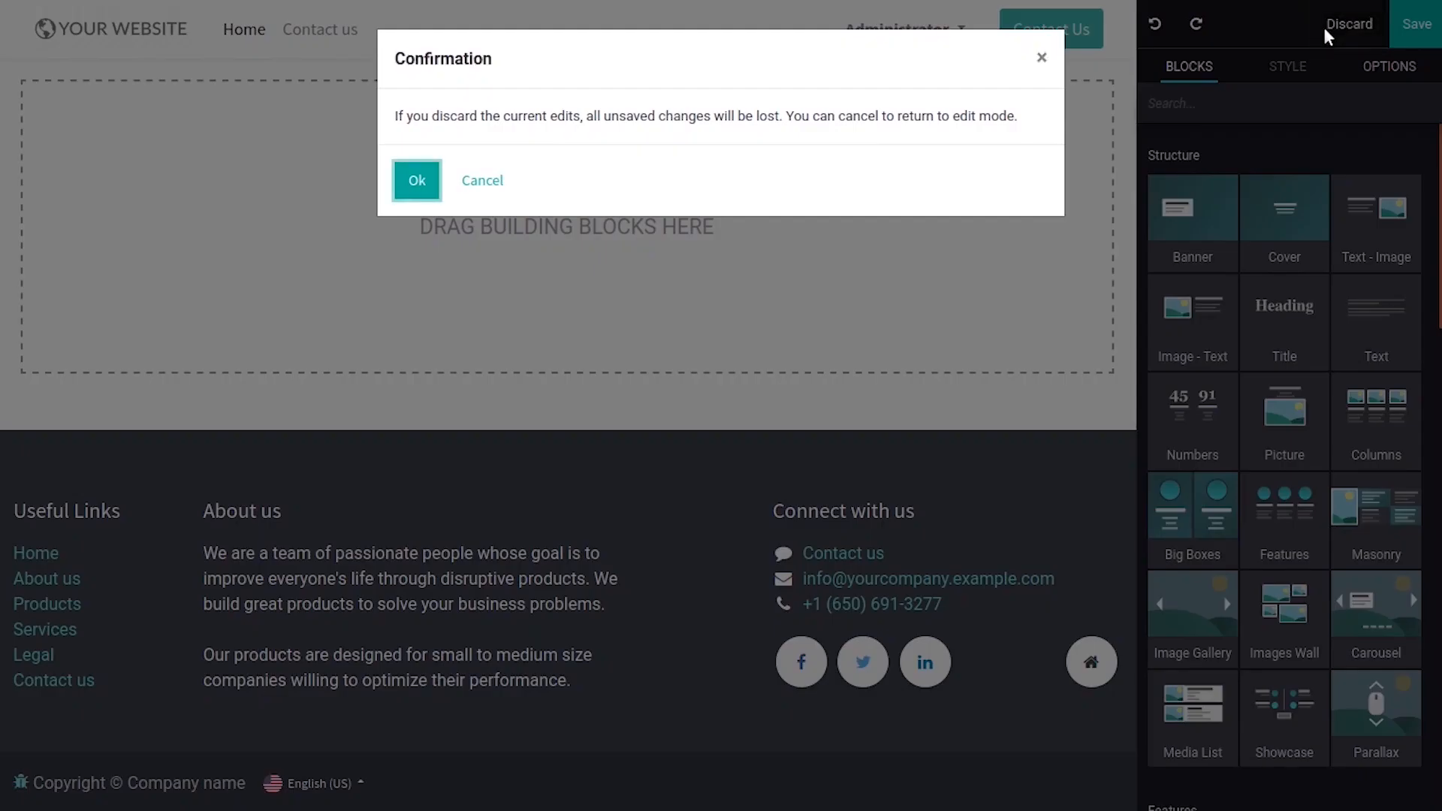
{"action": "left_click", "coordinate": [417, 182]}
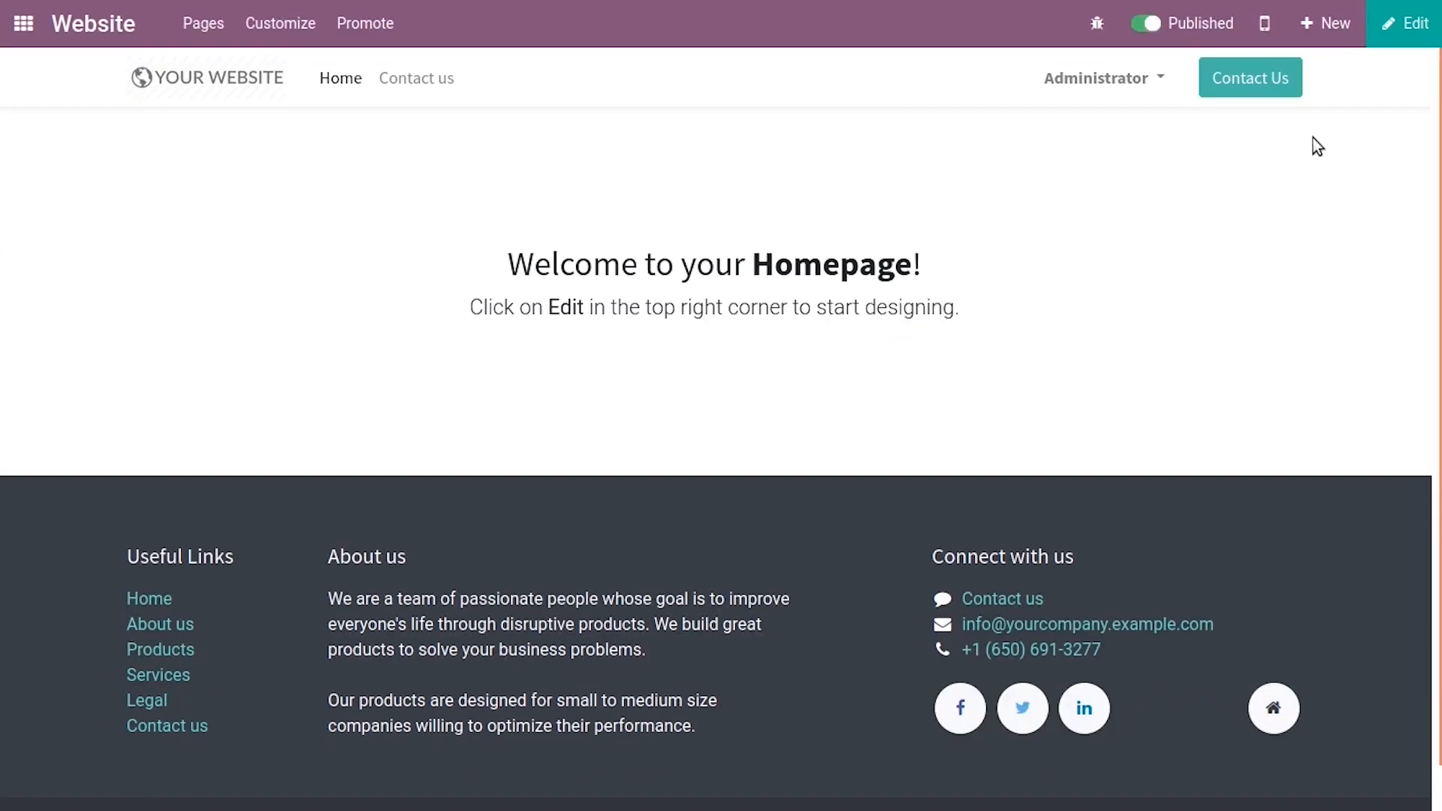
Create a new website page titled "Test Page" with the option to add it to the menu enabled
{"action": "left_click", "coordinate": [1306, 23]}
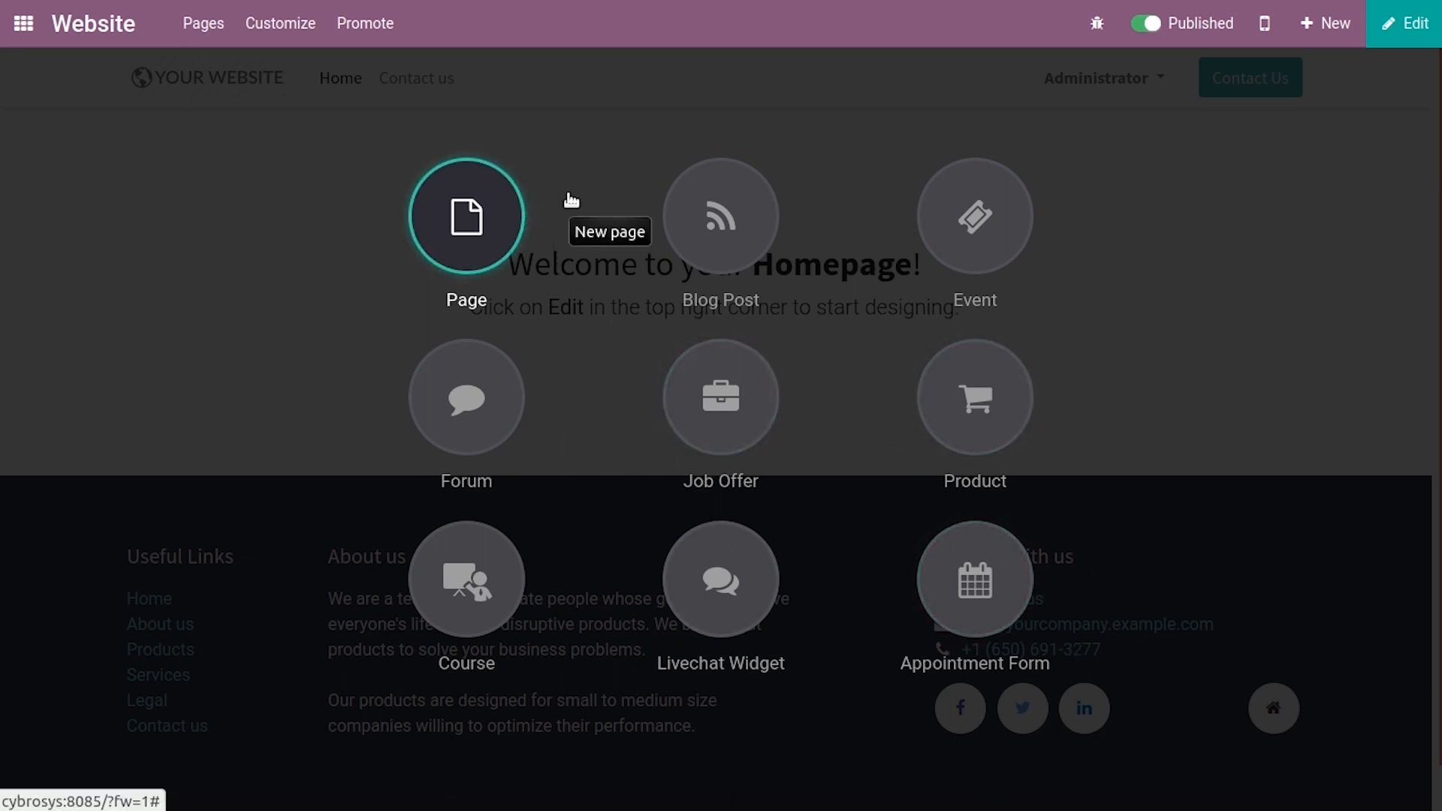
{"action": "left_click", "coordinate": [487, 226]}
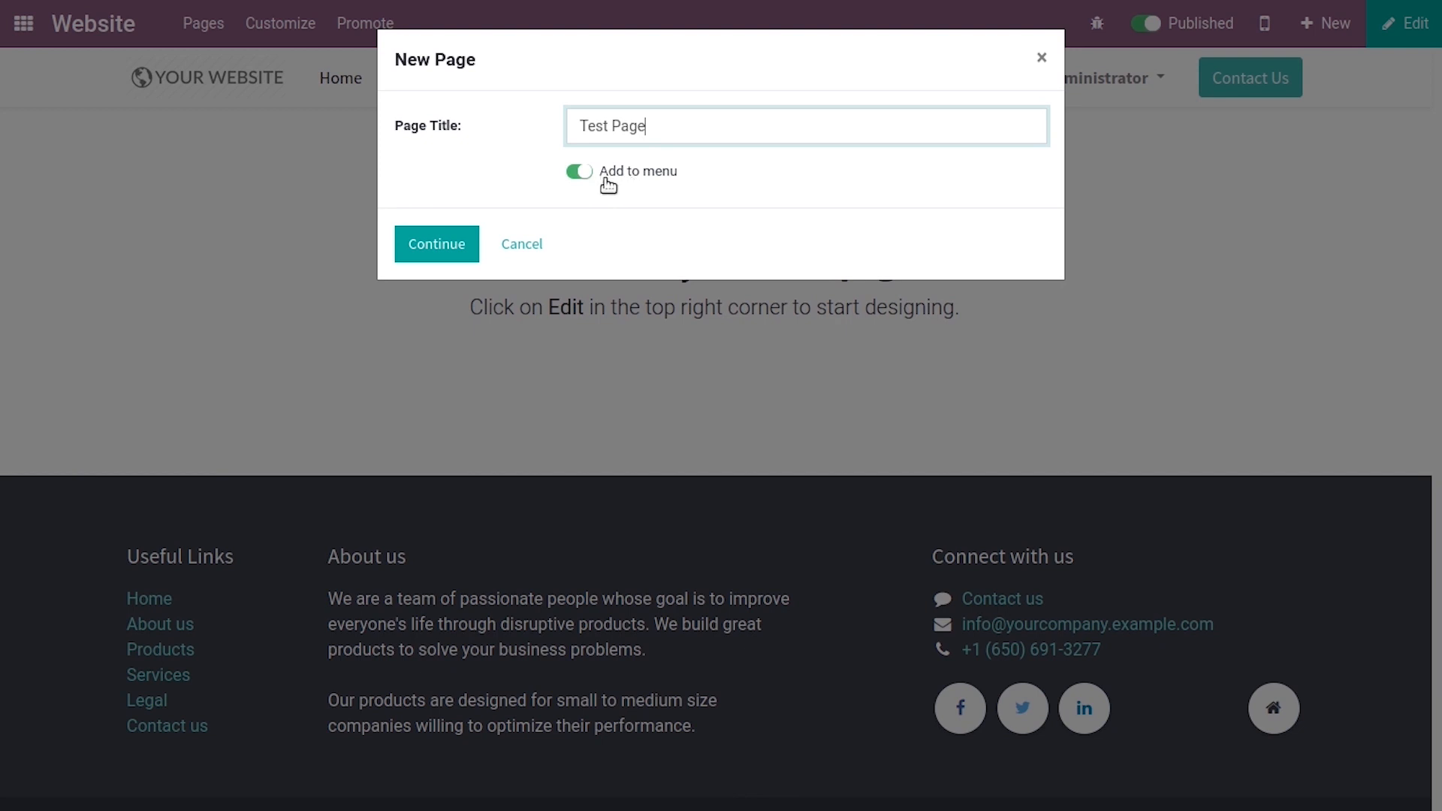
{"action": "left_click", "coordinate": [577, 172]}
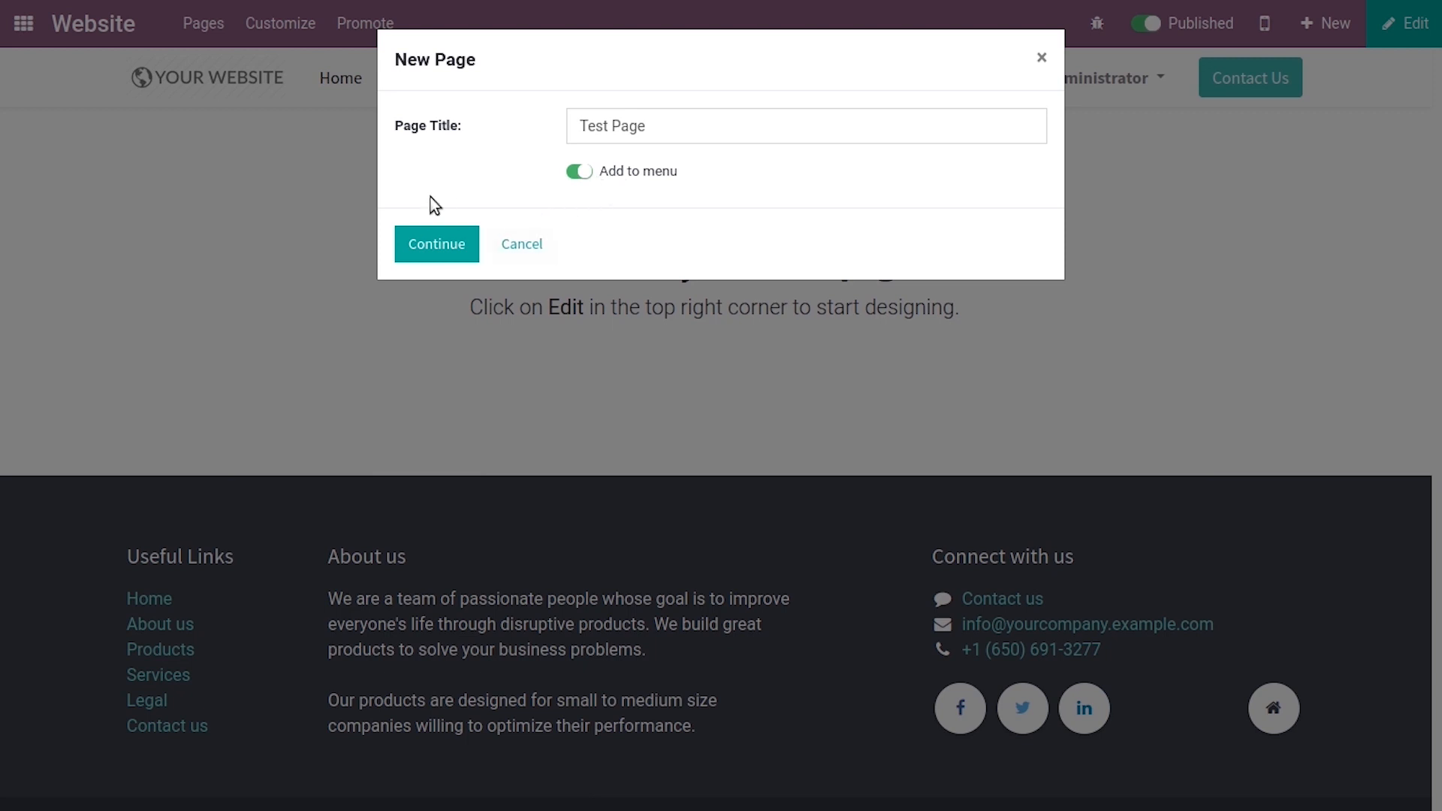
{"action": "left_click", "coordinate": [437, 244]}
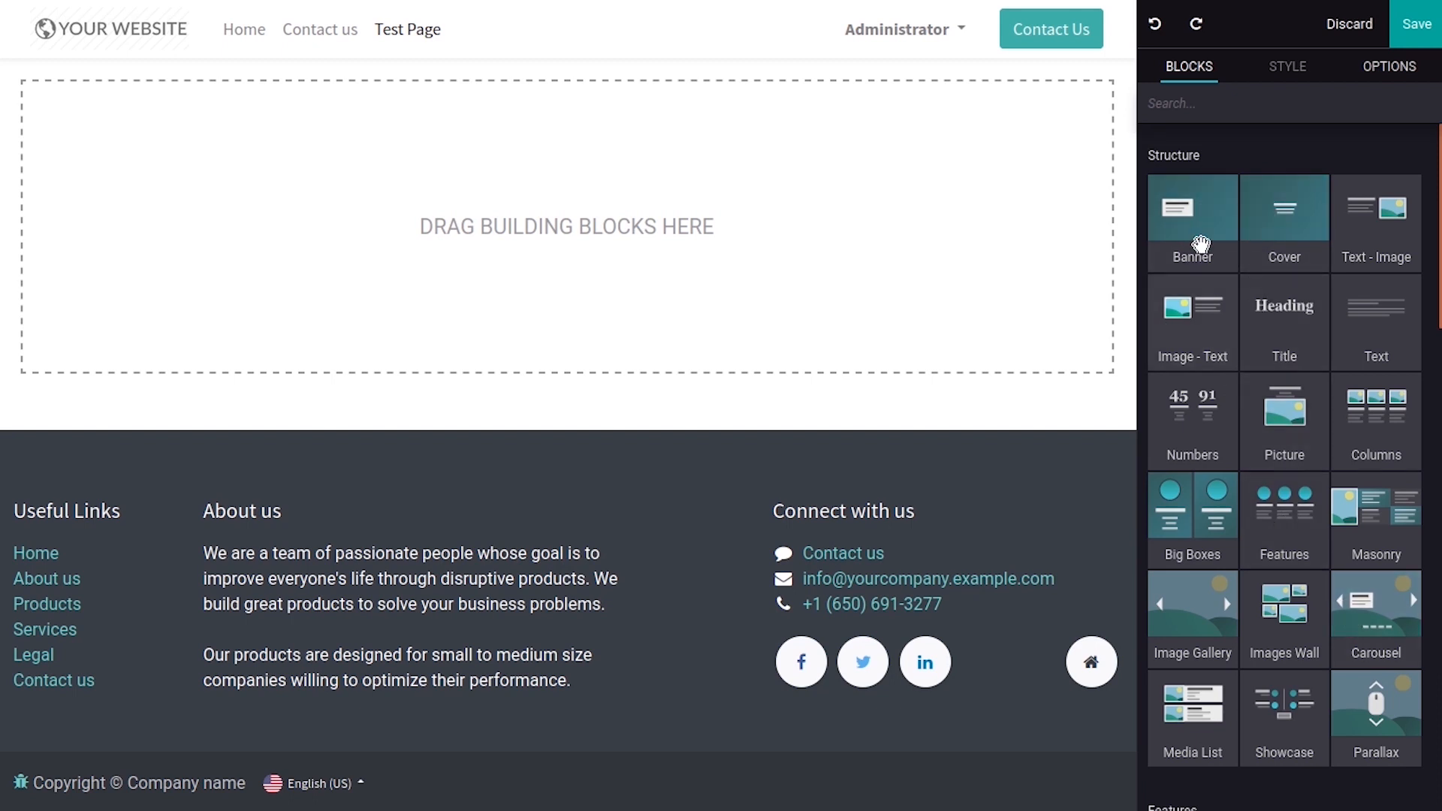
Add a Banner building block to the empty Test Page and select it to show its style options
{"action": "left_click_drag", "start_coordinate": [1194, 214], "coordinate": [677, 255]}
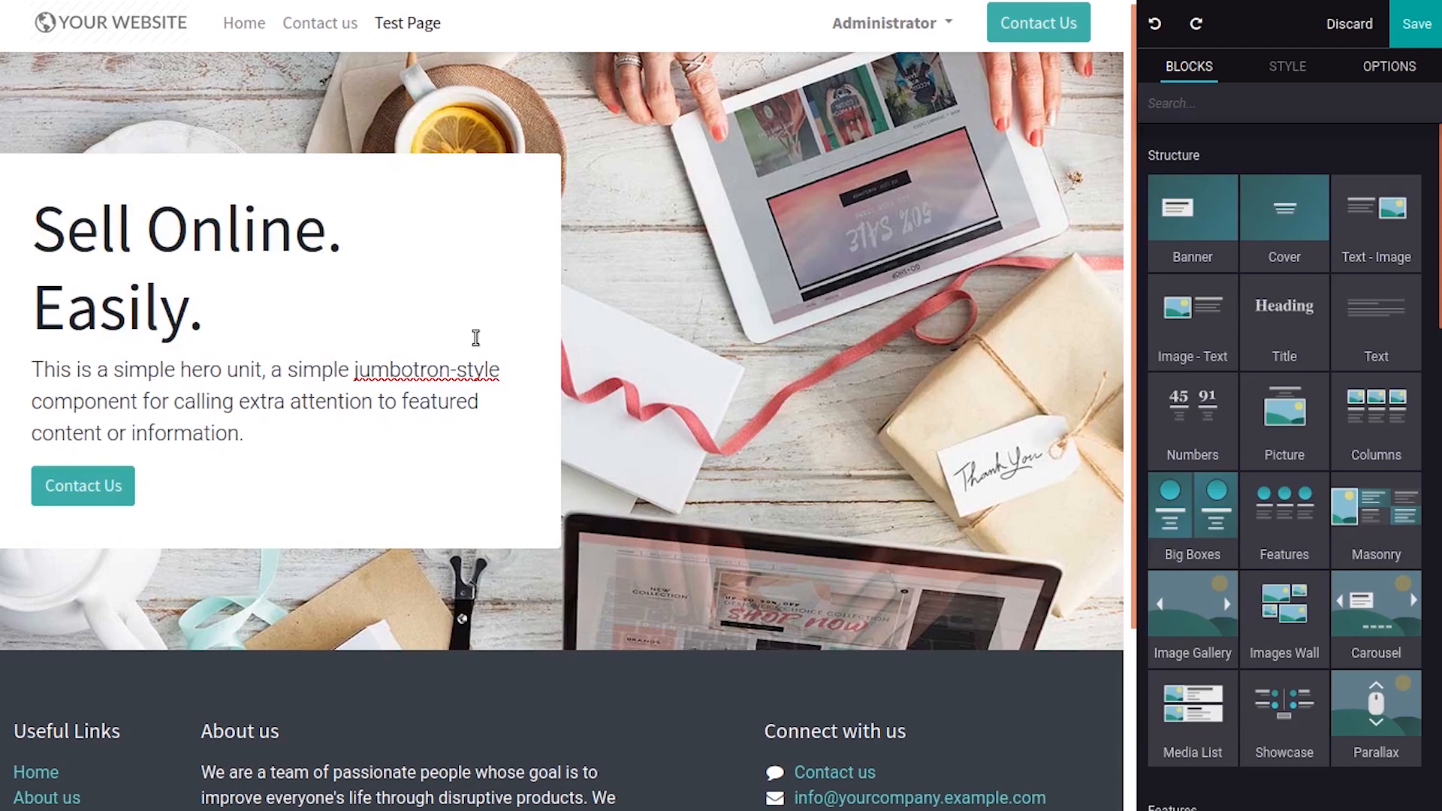
{"action": "left_click", "coordinate": [327, 230]}
{"action": "left_click", "coordinate": [254, 309]}
{"action": "left_click", "coordinate": [136, 242]}
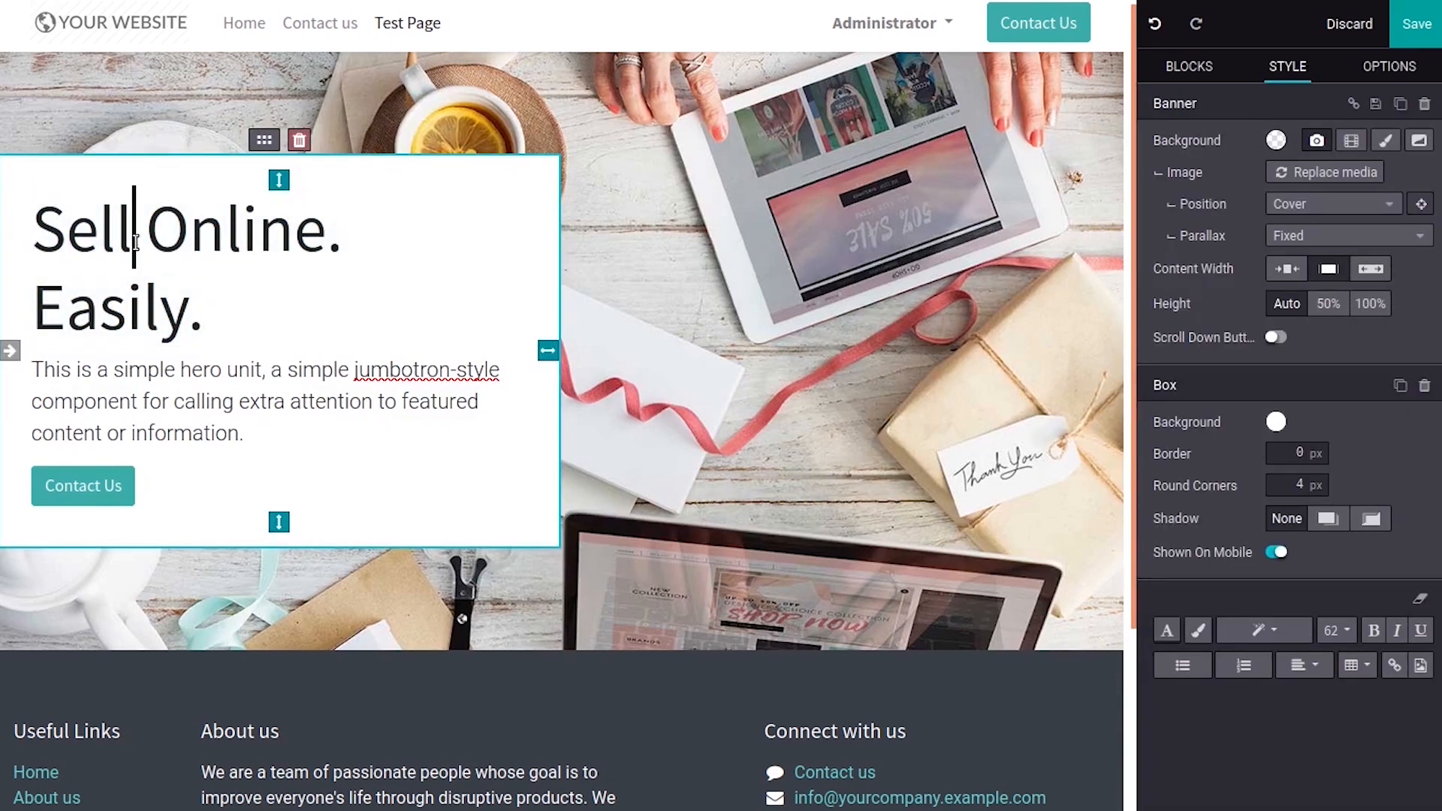
{"action": "left_click_drag", "start_coordinate": [33, 226], "coordinate": [221, 310]}
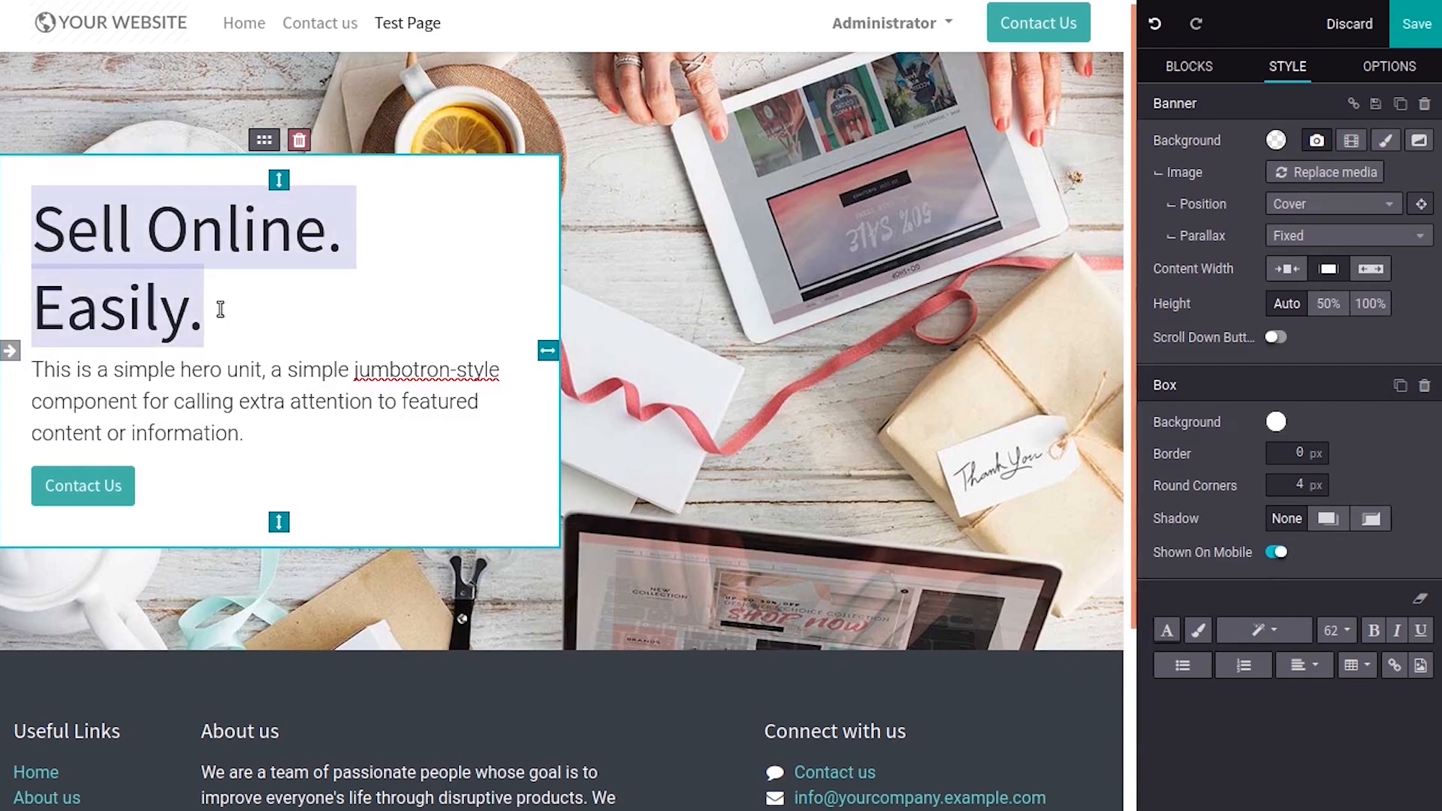
{"action": "left_click", "coordinate": [303, 317]}
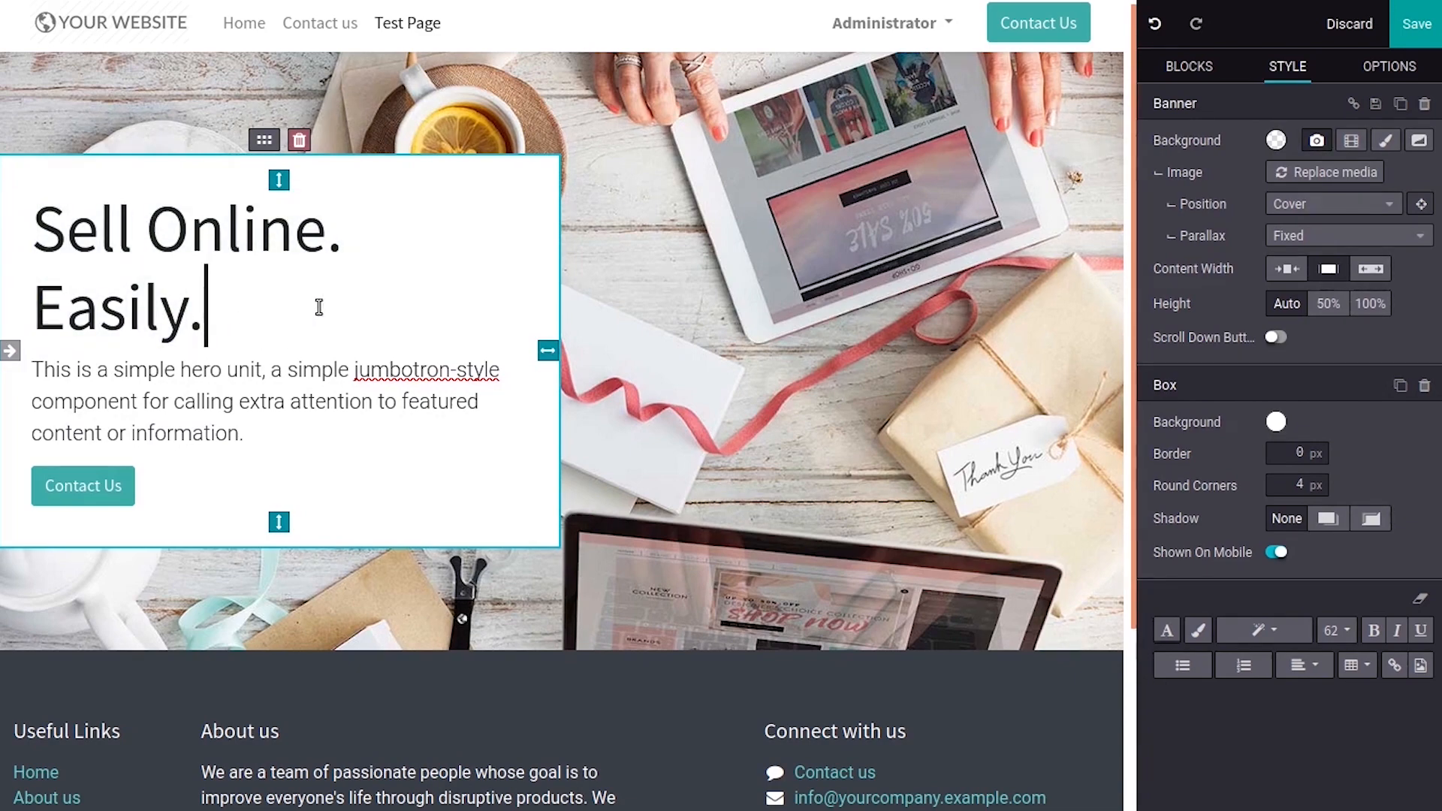
{"action": "left_click", "coordinate": [734, 376]}
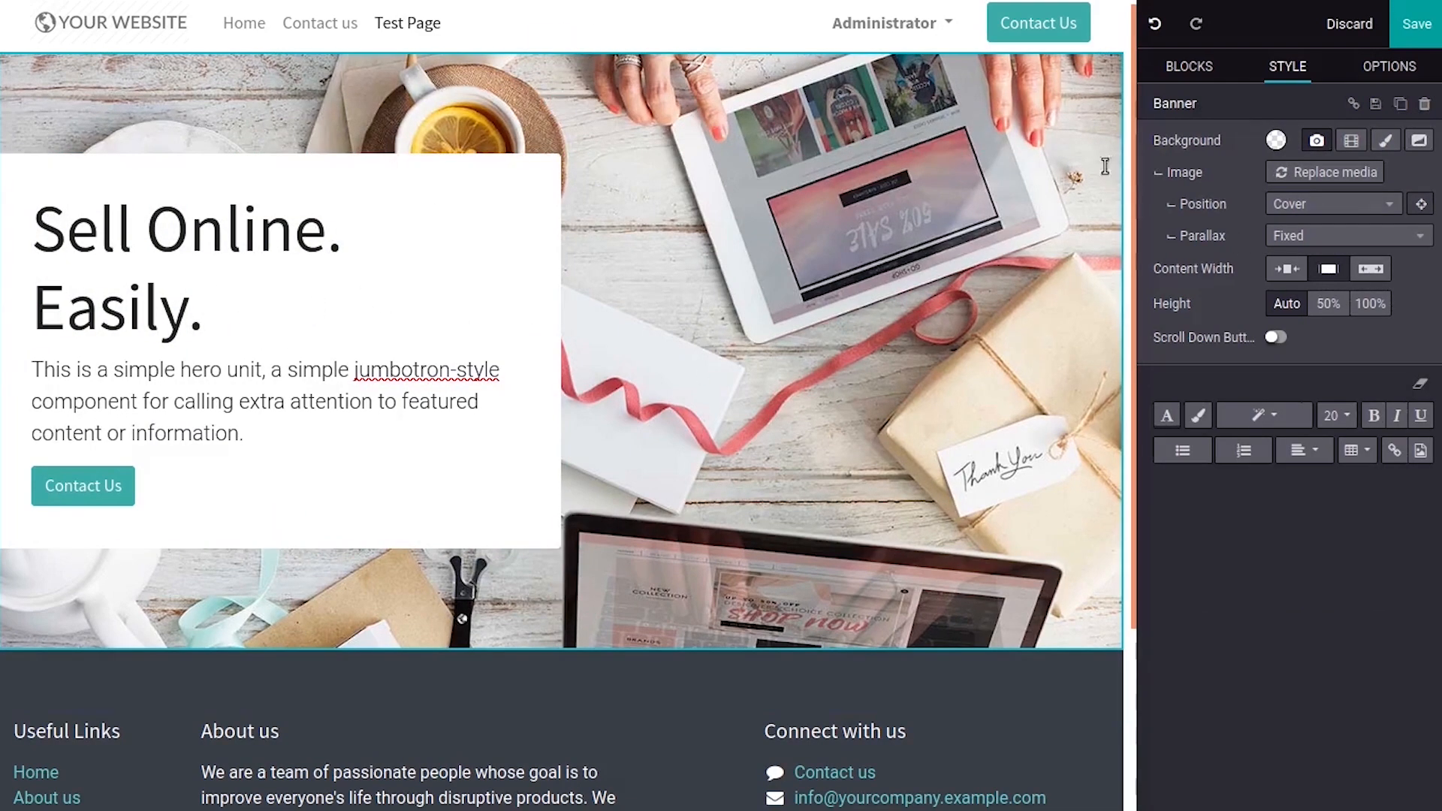
Select the banner's heading text and set the banner's height to 50%
{"action": "left_click", "coordinate": [197, 248]}
{"action": "left_click_drag", "start_coordinate": [43, 222], "coordinate": [192, 316]}
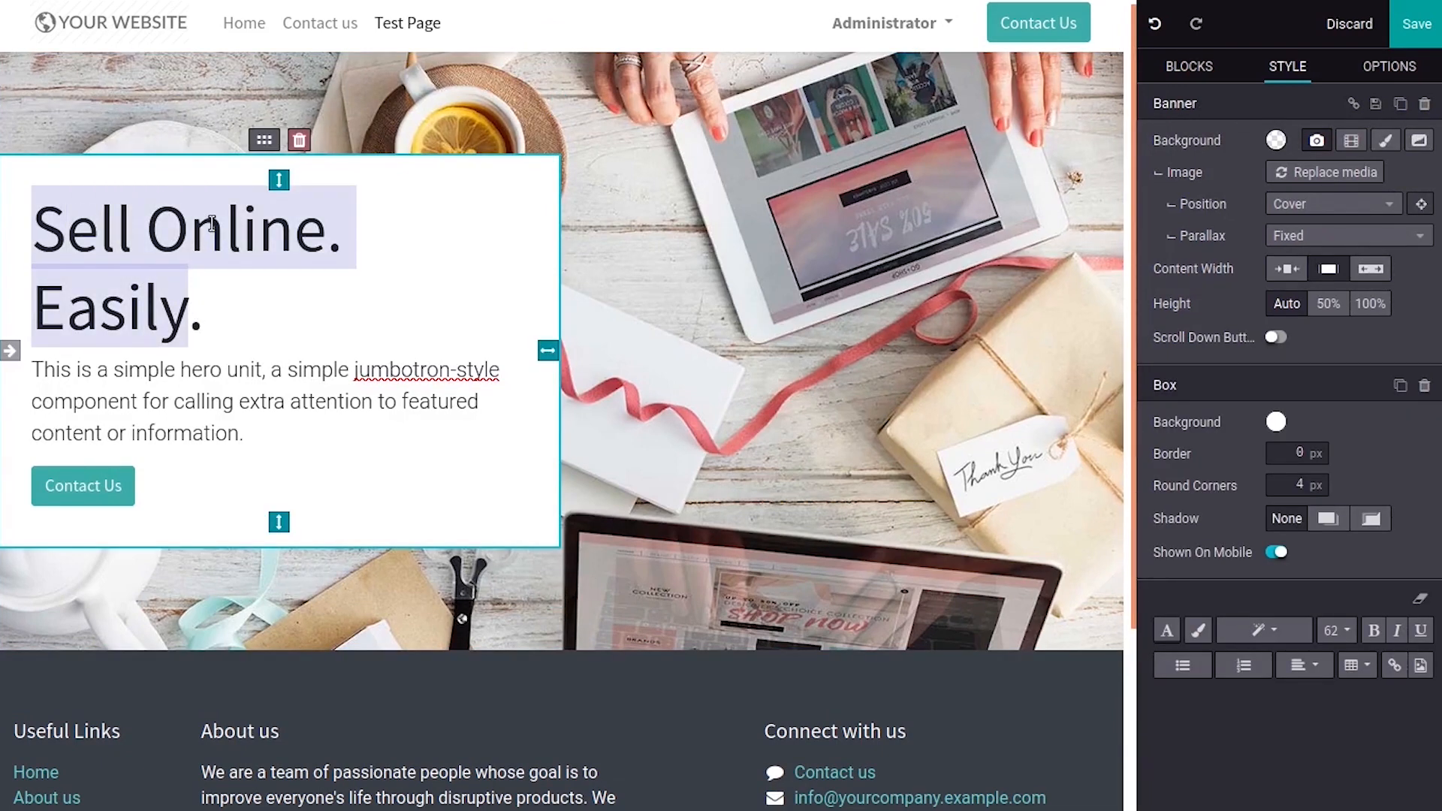
{"action": "left_click", "coordinate": [51, 219]}
{"action": "left_click_drag", "start_coordinate": [34, 218], "coordinate": [183, 320]}
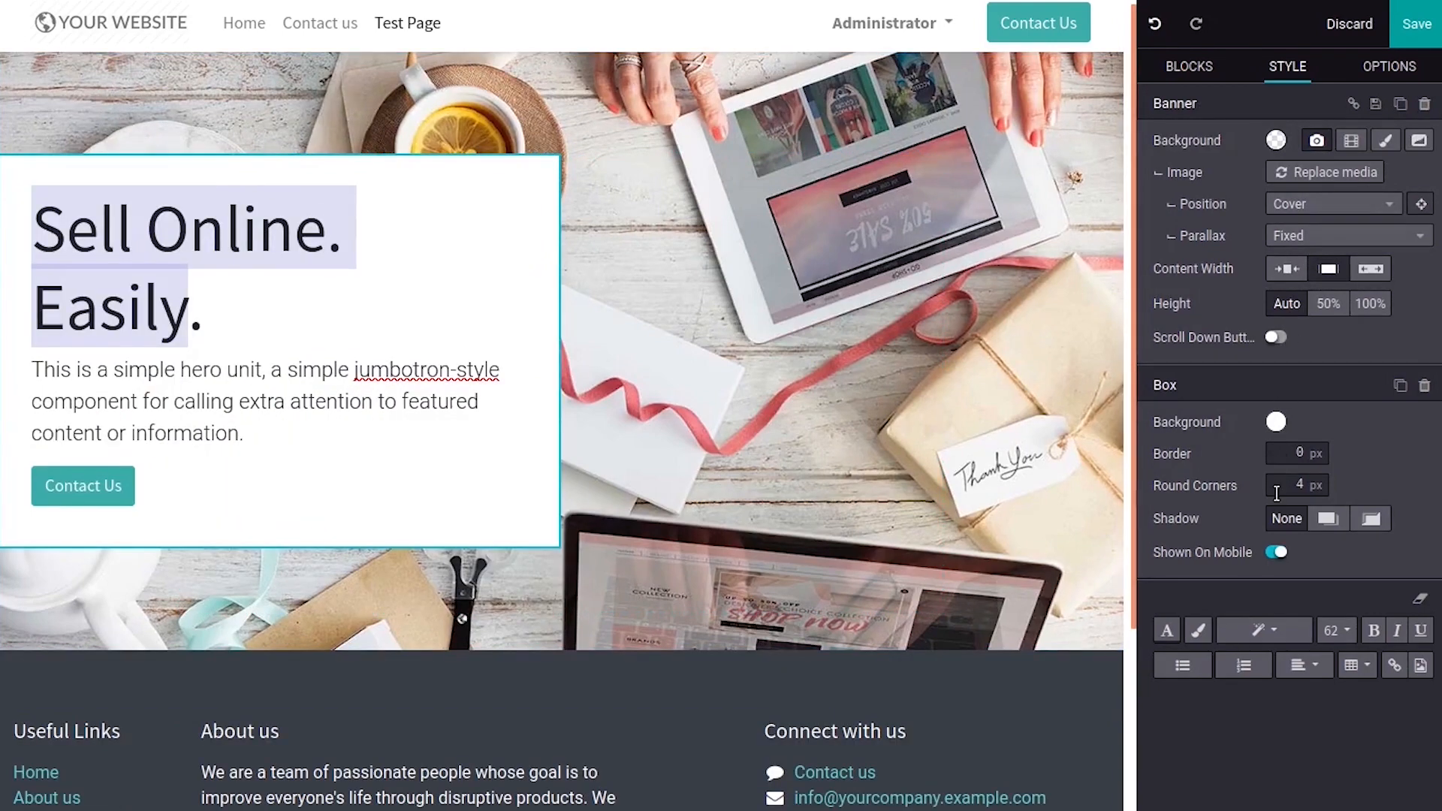
{"action": "left_click", "coordinate": [1324, 306]}
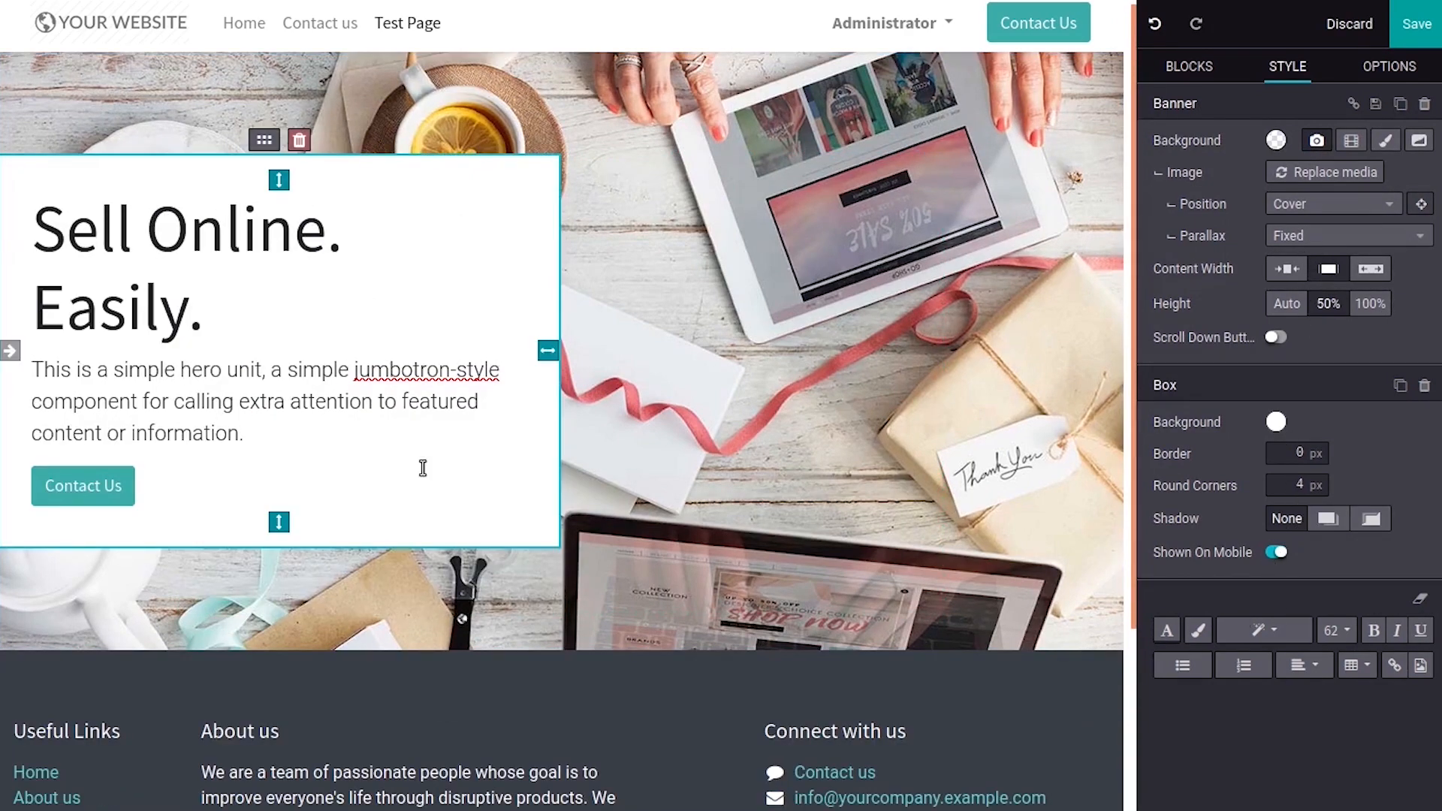
Try font size 18 on the banner's heading and set the size back to 62
{"action": "left_click_drag", "start_coordinate": [188, 315], "coordinate": [20, 228]}
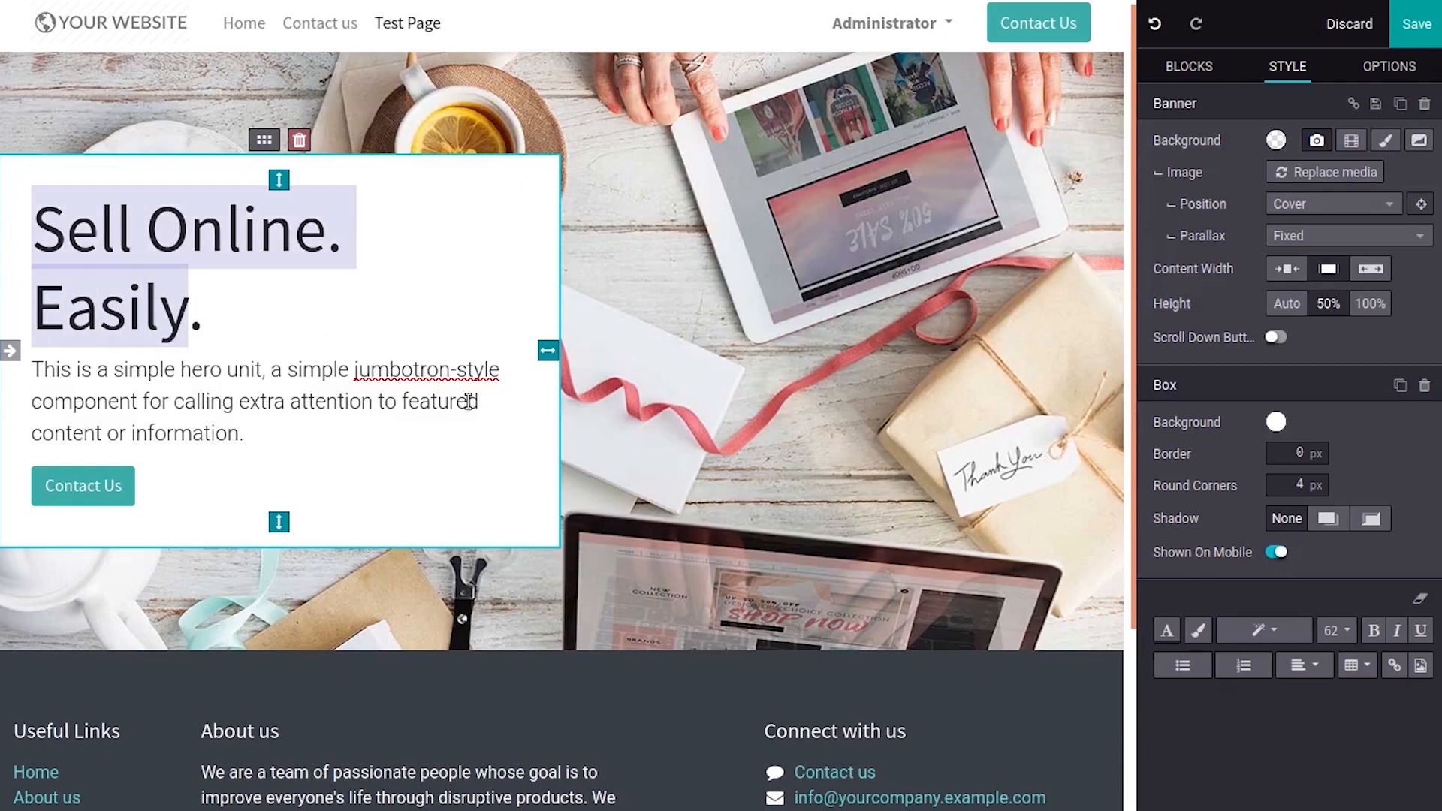
{"action": "left_click", "coordinate": [1345, 632]}
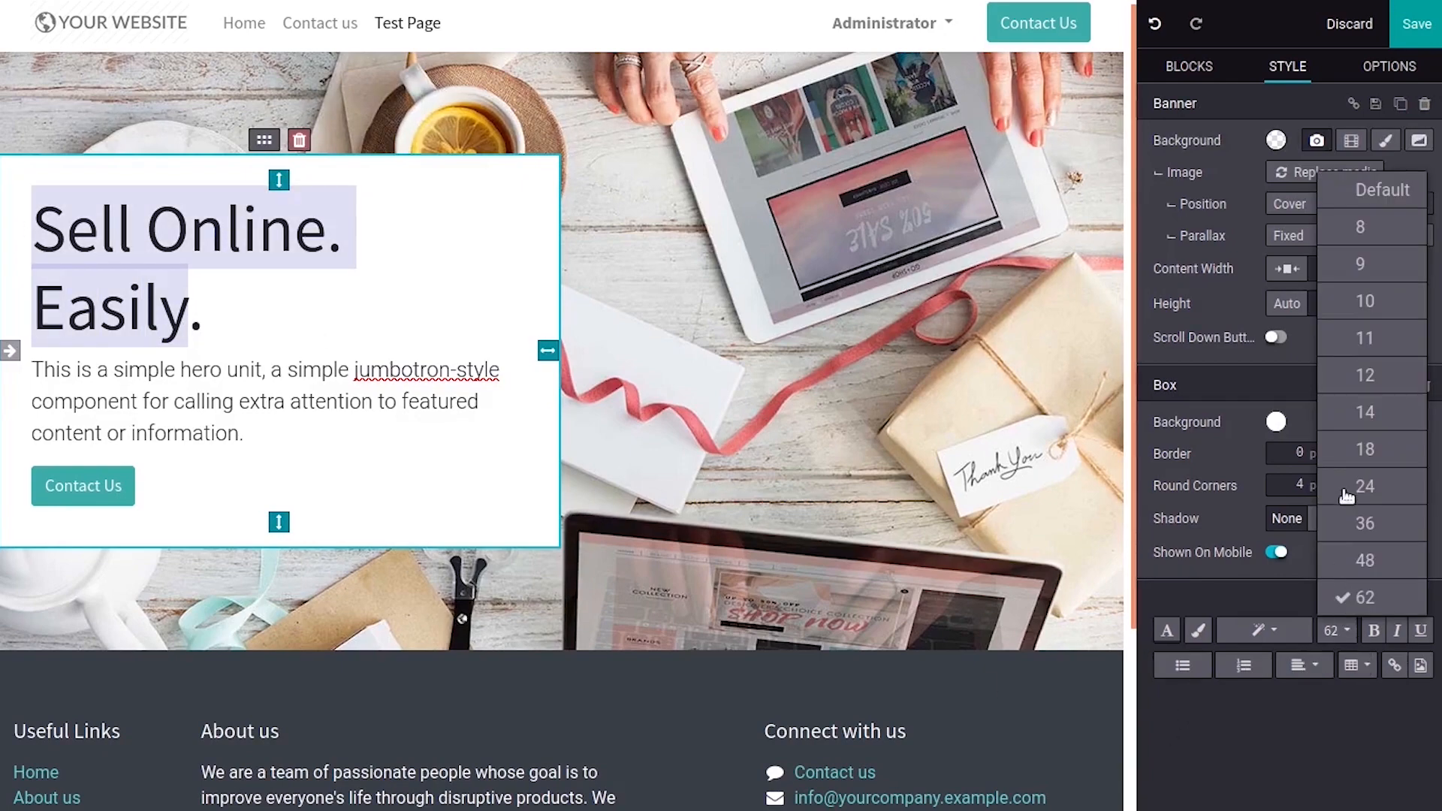
{"action": "left_click", "coordinate": [1341, 444]}
{"action": "left_click", "coordinate": [1342, 628]}
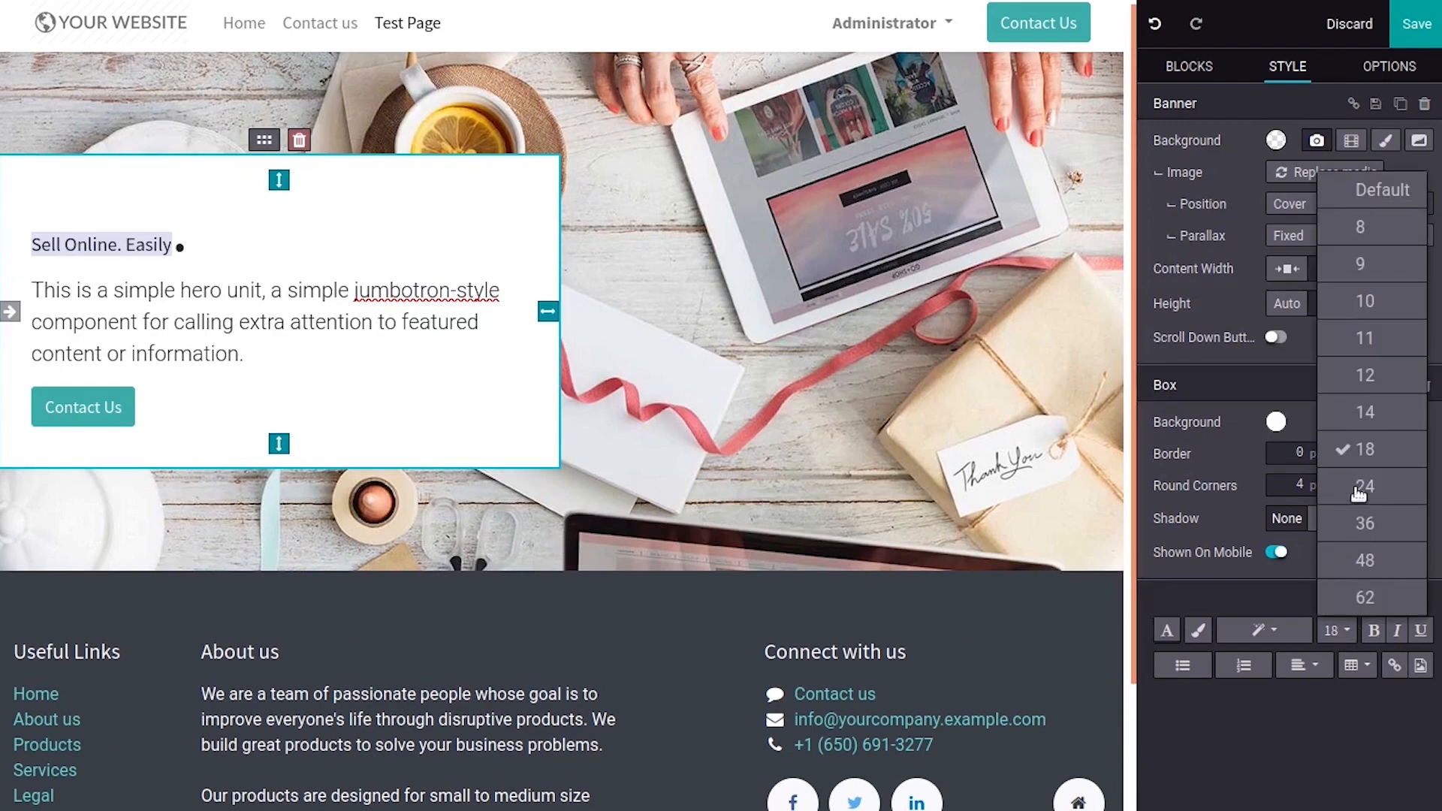
{"action": "left_click", "coordinate": [1375, 598]}
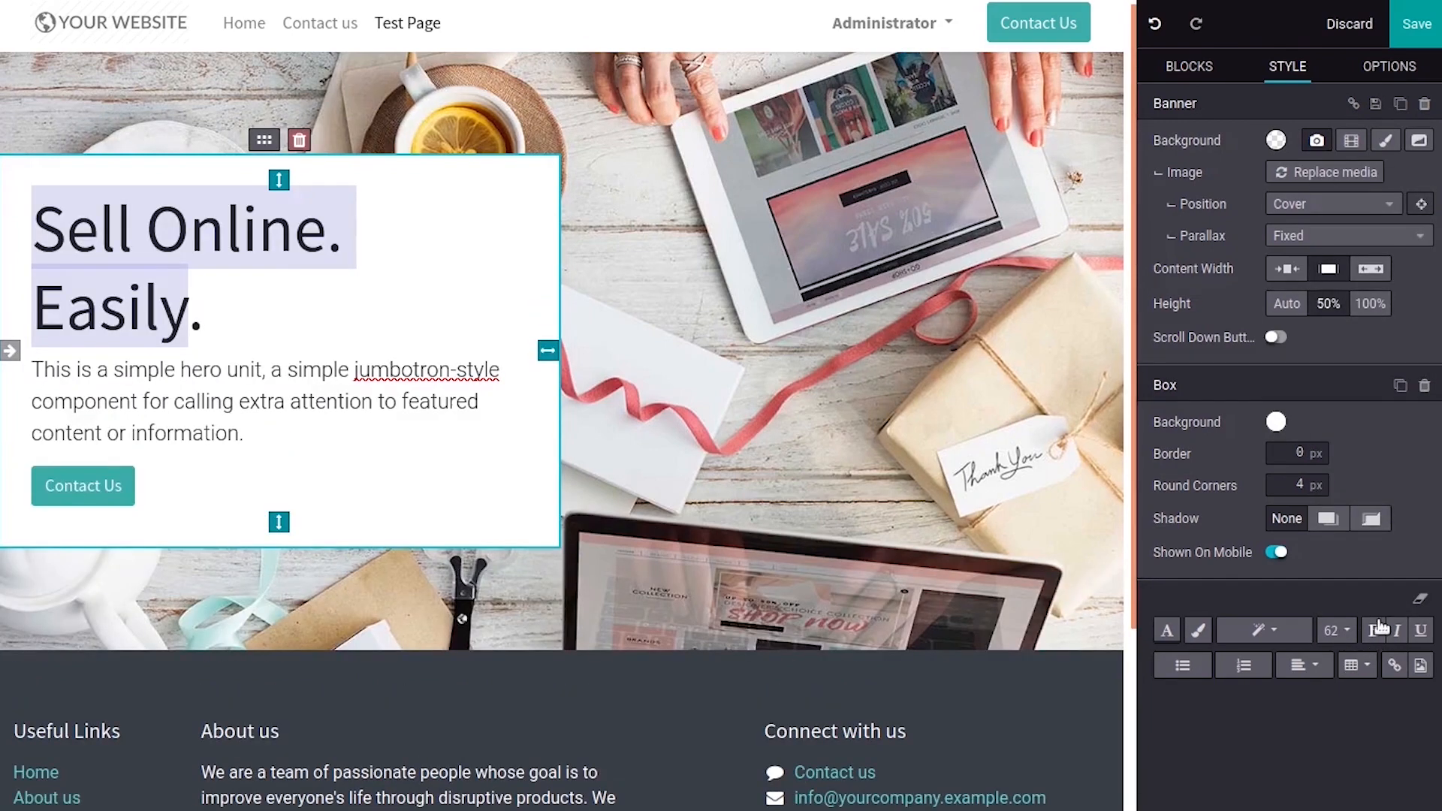
Try bold, italic and underline formatting on the banner's heading, removing each one again
{"action": "left_click", "coordinate": [1375, 630]}
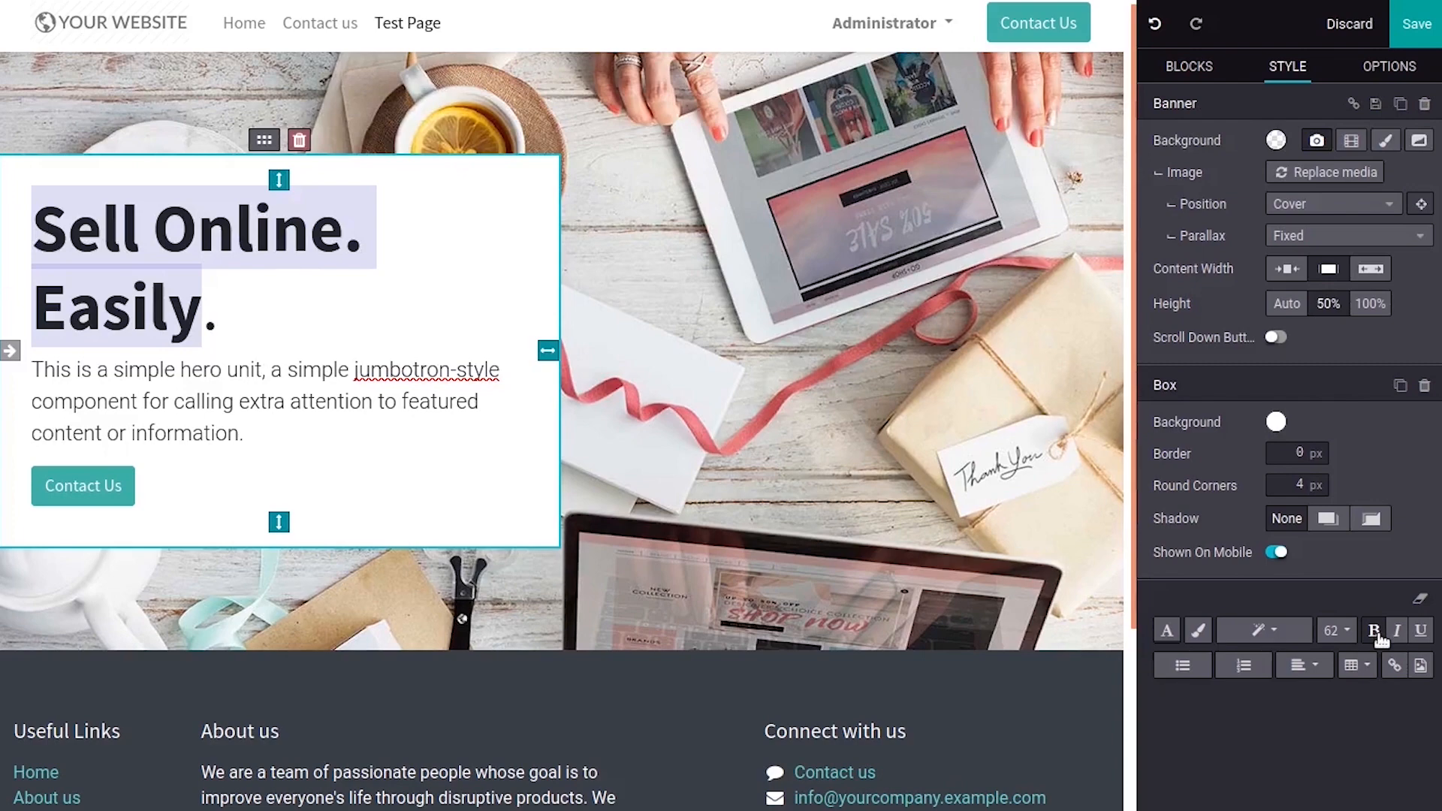
{"action": "left_click", "coordinate": [1377, 631]}
{"action": "left_click", "coordinate": [1398, 633]}
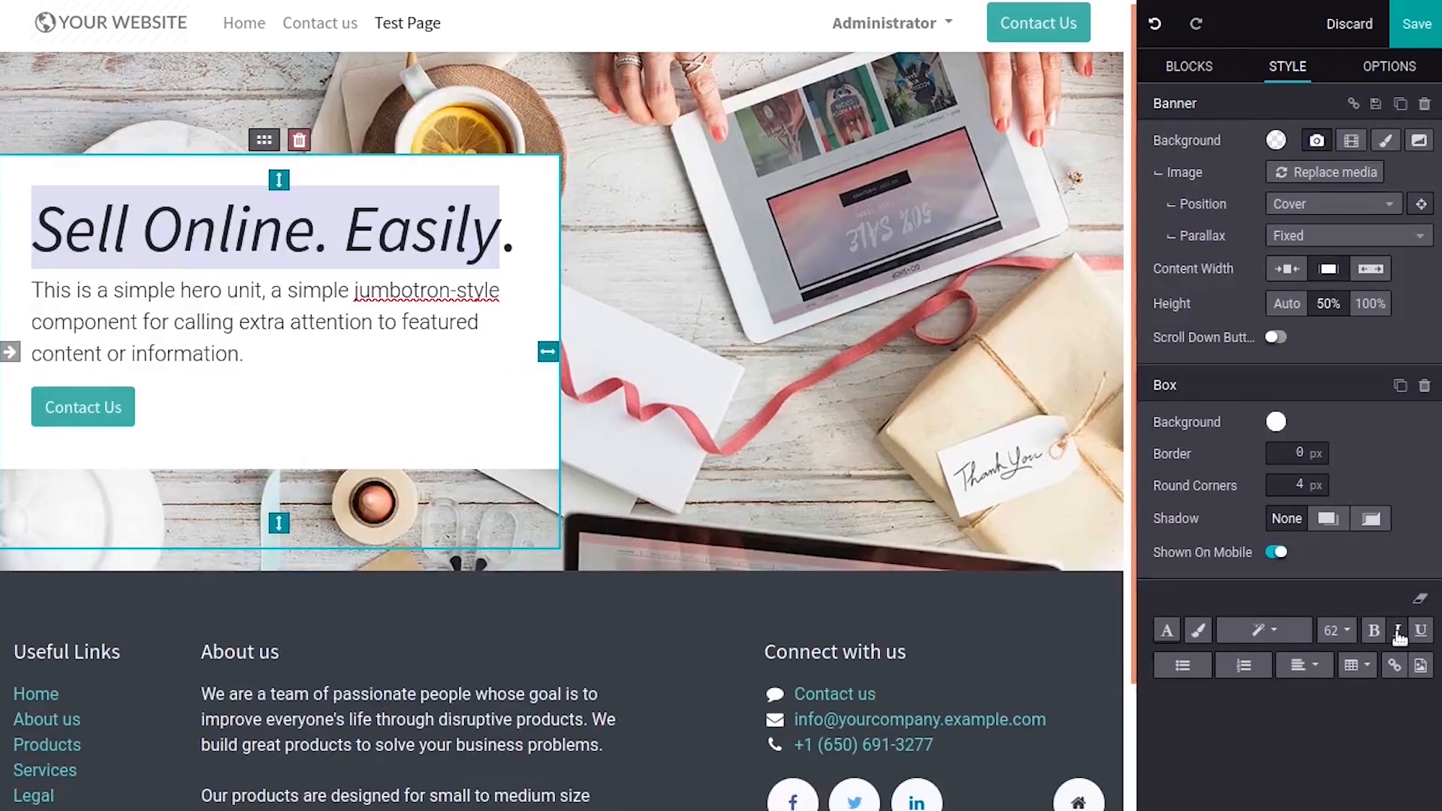
{"action": "left_click", "coordinate": [1399, 634]}
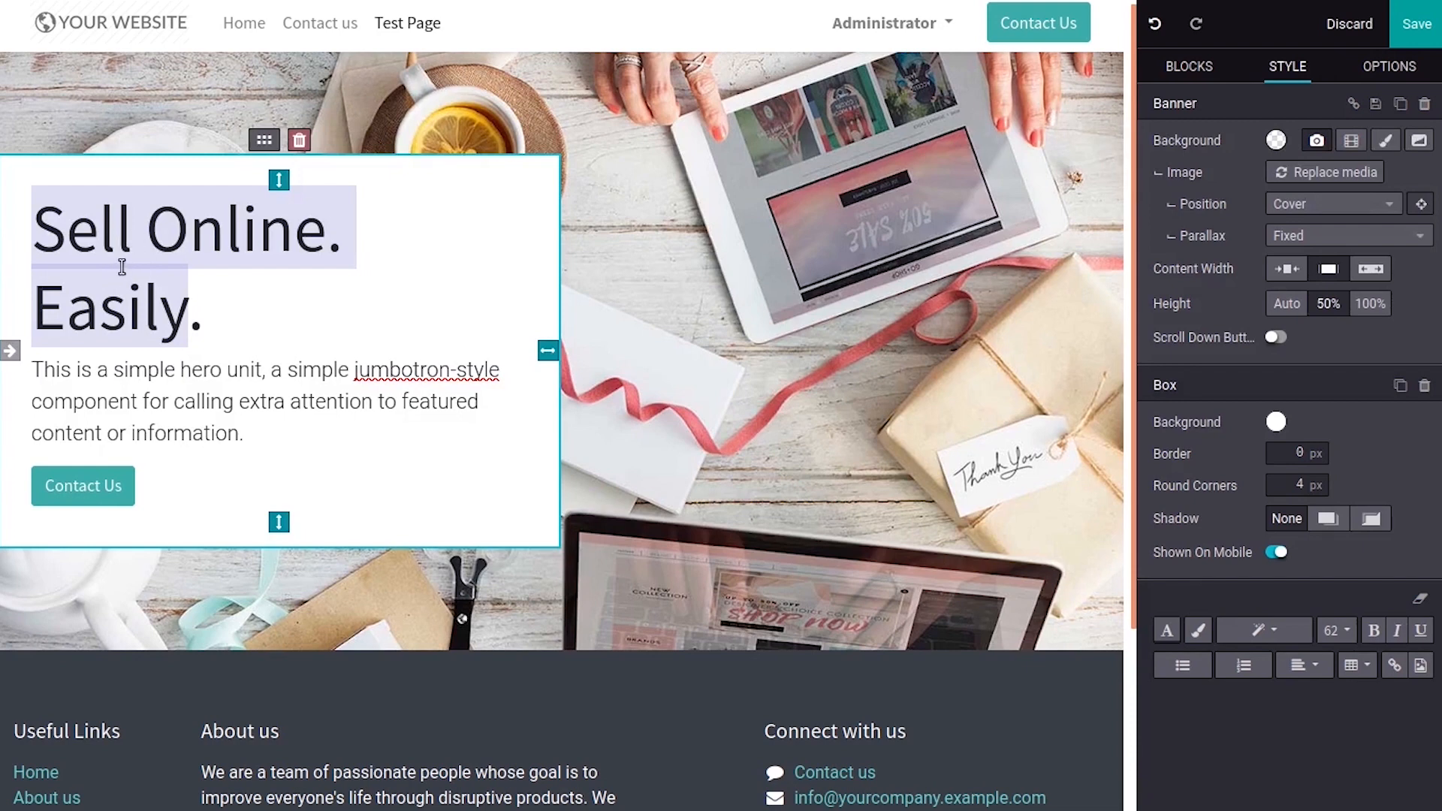
{"action": "left_click", "coordinate": [1419, 633]}
{"action": "left_click", "coordinate": [1420, 633]}
{"action": "left_click", "coordinate": [250, 313]}
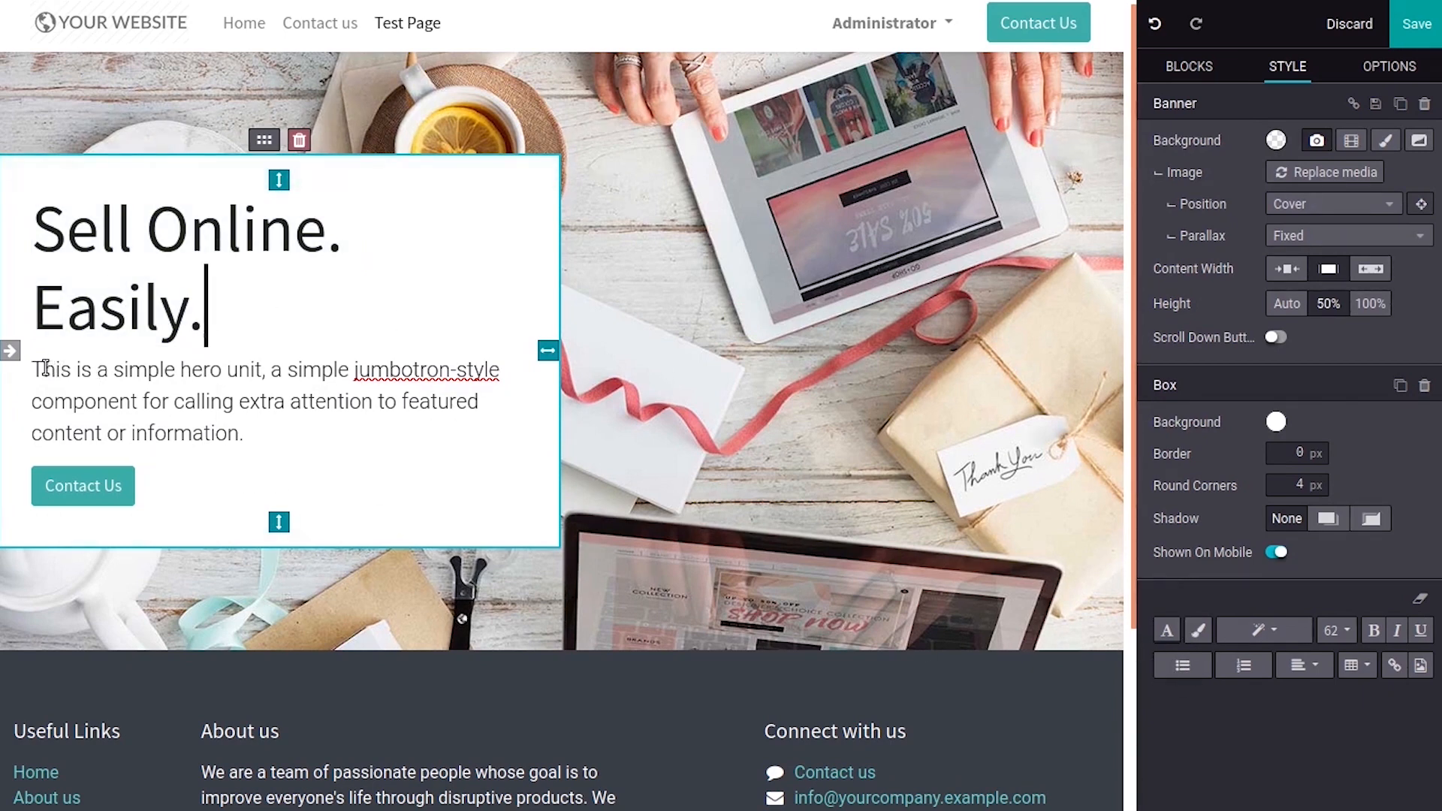
Add the text "Test Content" at the end of the banner's paragraph
{"action": "left_click_drag", "start_coordinate": [33, 370], "coordinate": [236, 443]}
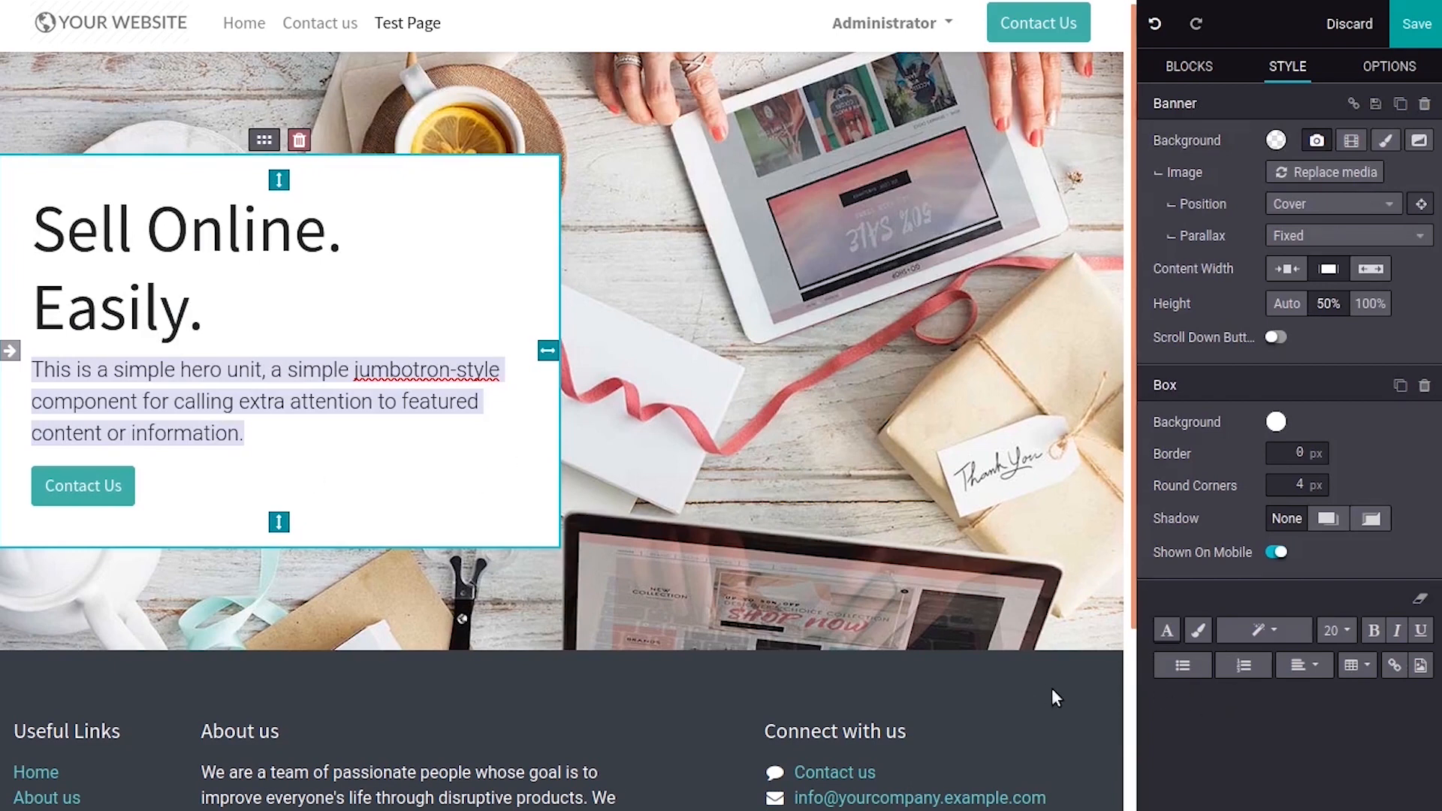
{"action": "left_click", "coordinate": [214, 434]}
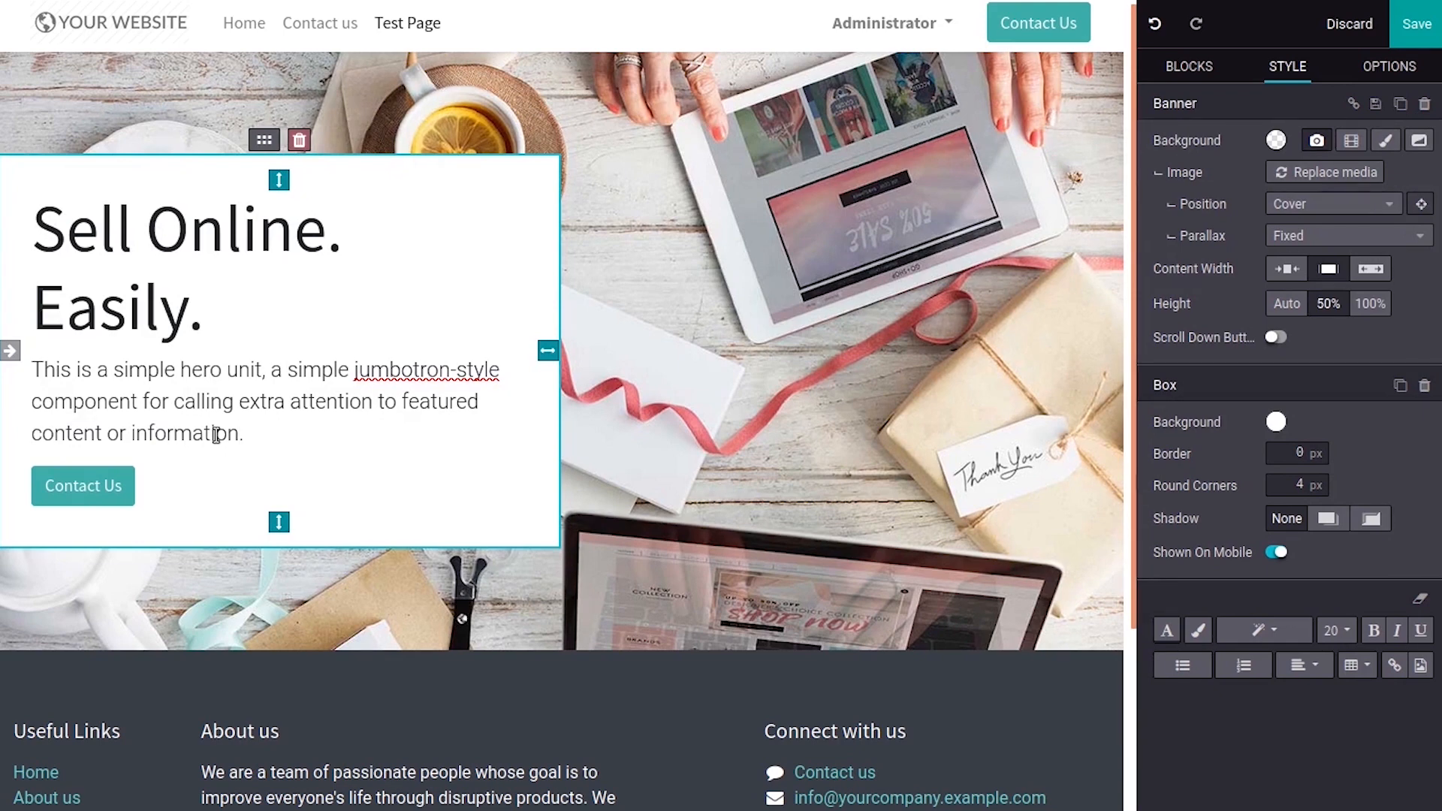
{"action": "key", "text": "End"}
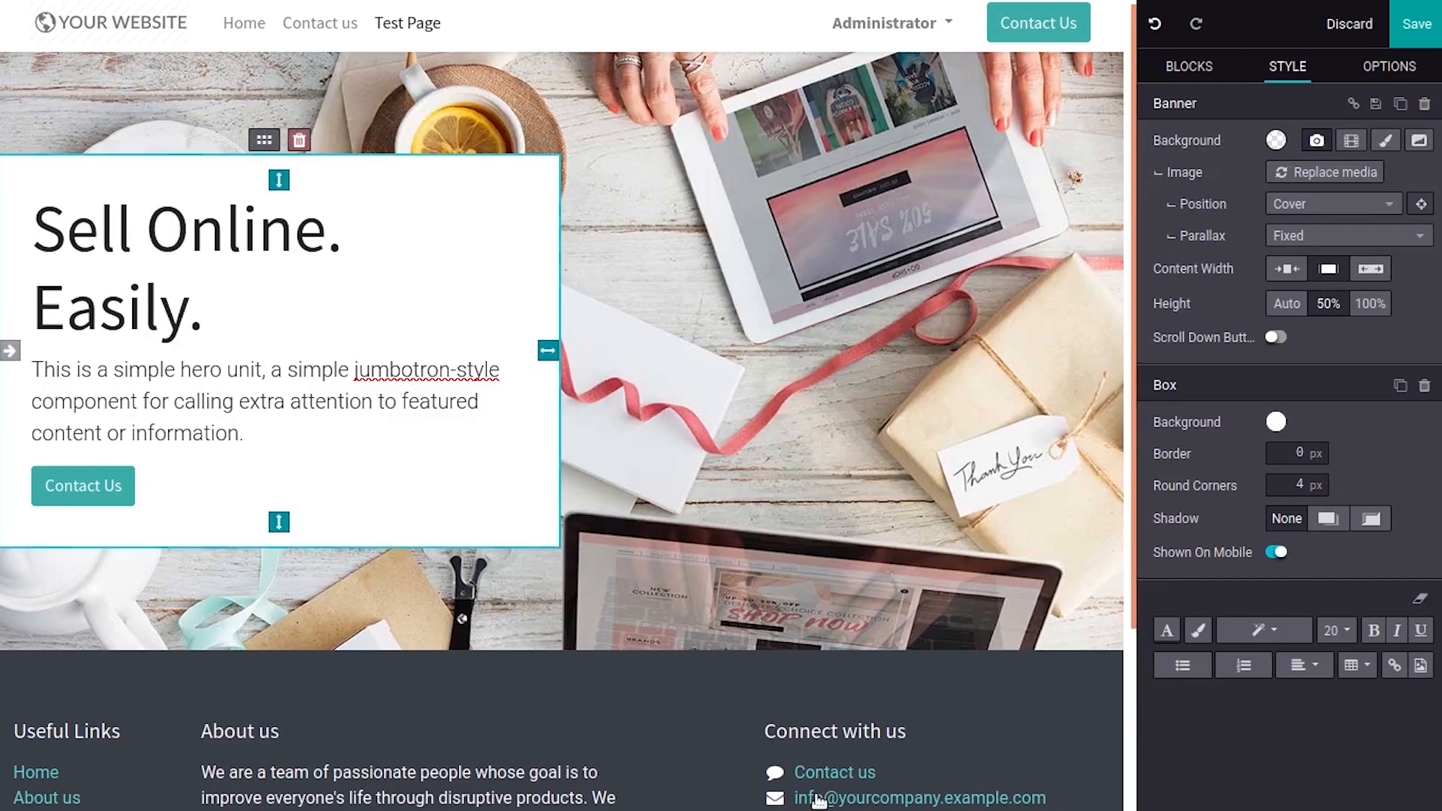
{"action": "key", "text": "shift"}
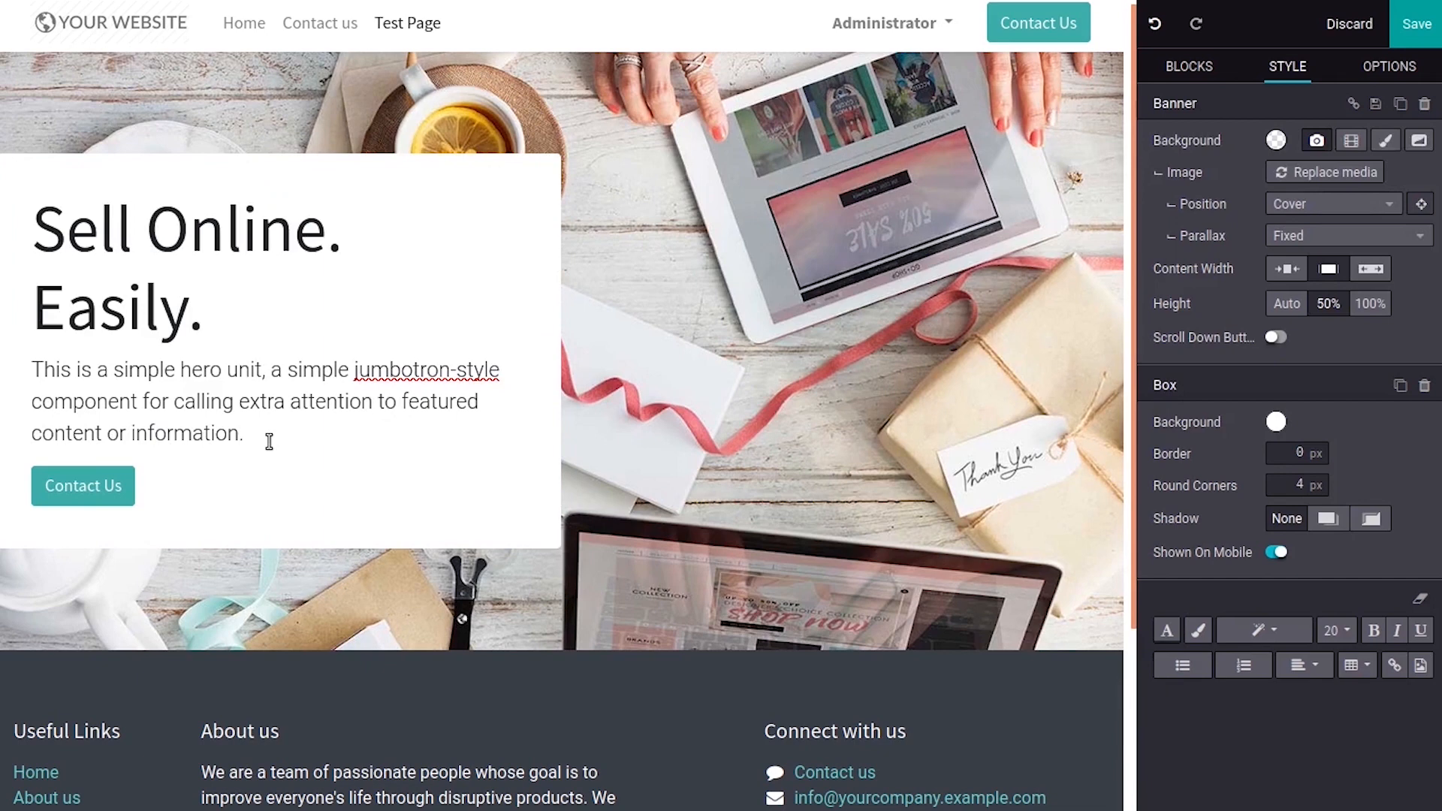
{"action": "type", "text": "Test Cntent"}
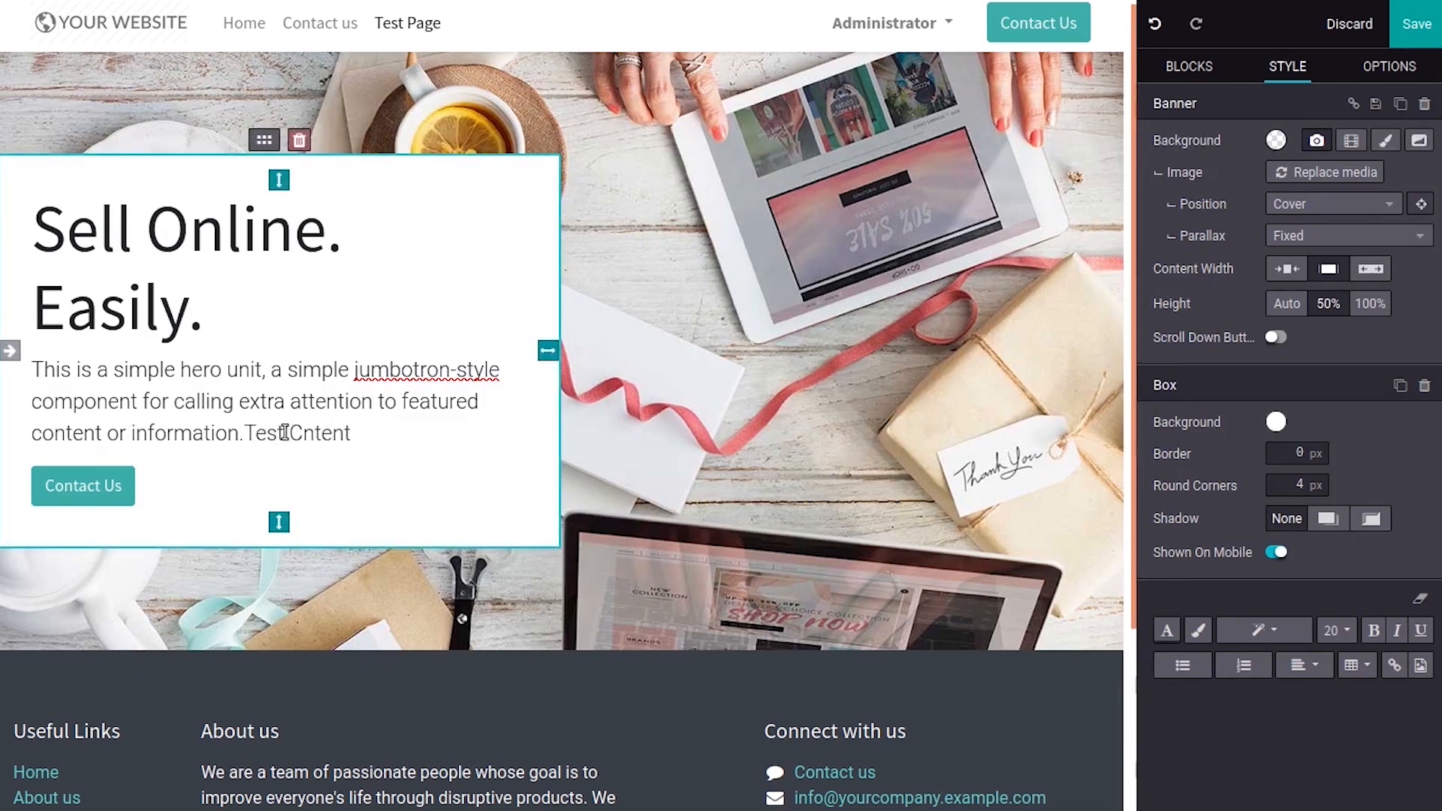
{"action": "type", "text": "o"}
{"action": "left_click", "coordinate": [381, 439]}
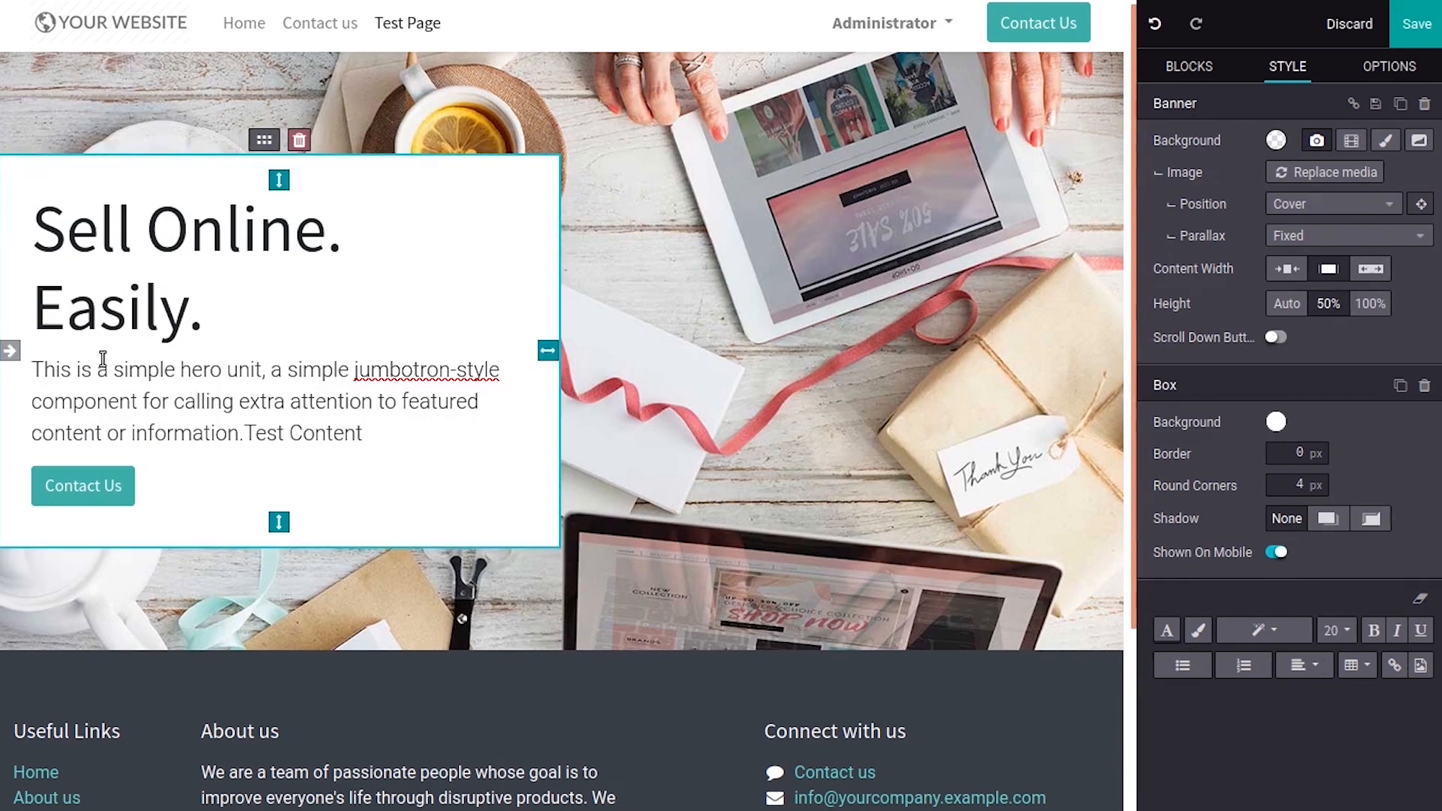
Try justified alignment on the banner's whole paragraph and settle on centred alignment
{"action": "left_click_drag", "start_coordinate": [367, 433], "coordinate": [38, 364]}
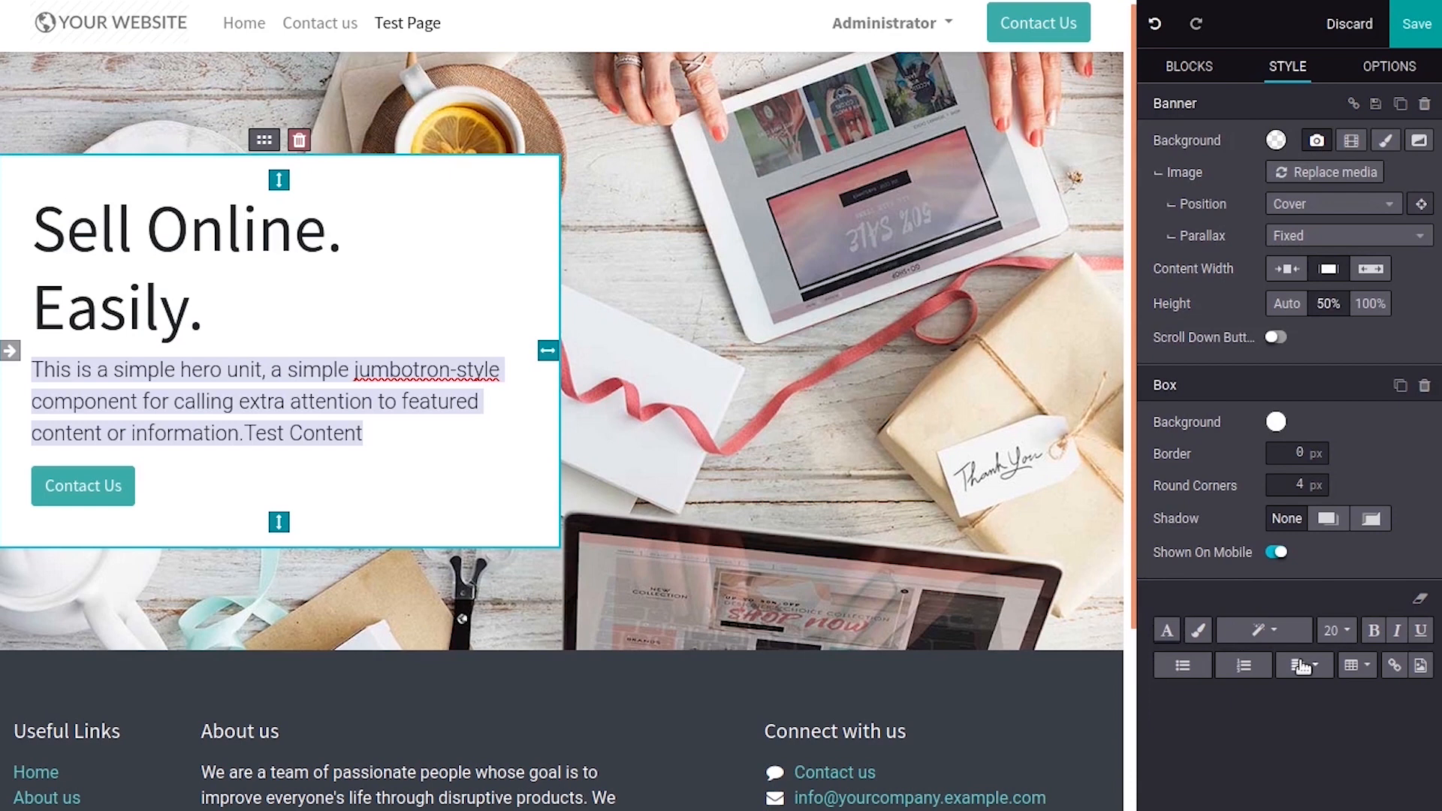
{"action": "left_click", "coordinate": [1309, 666]}
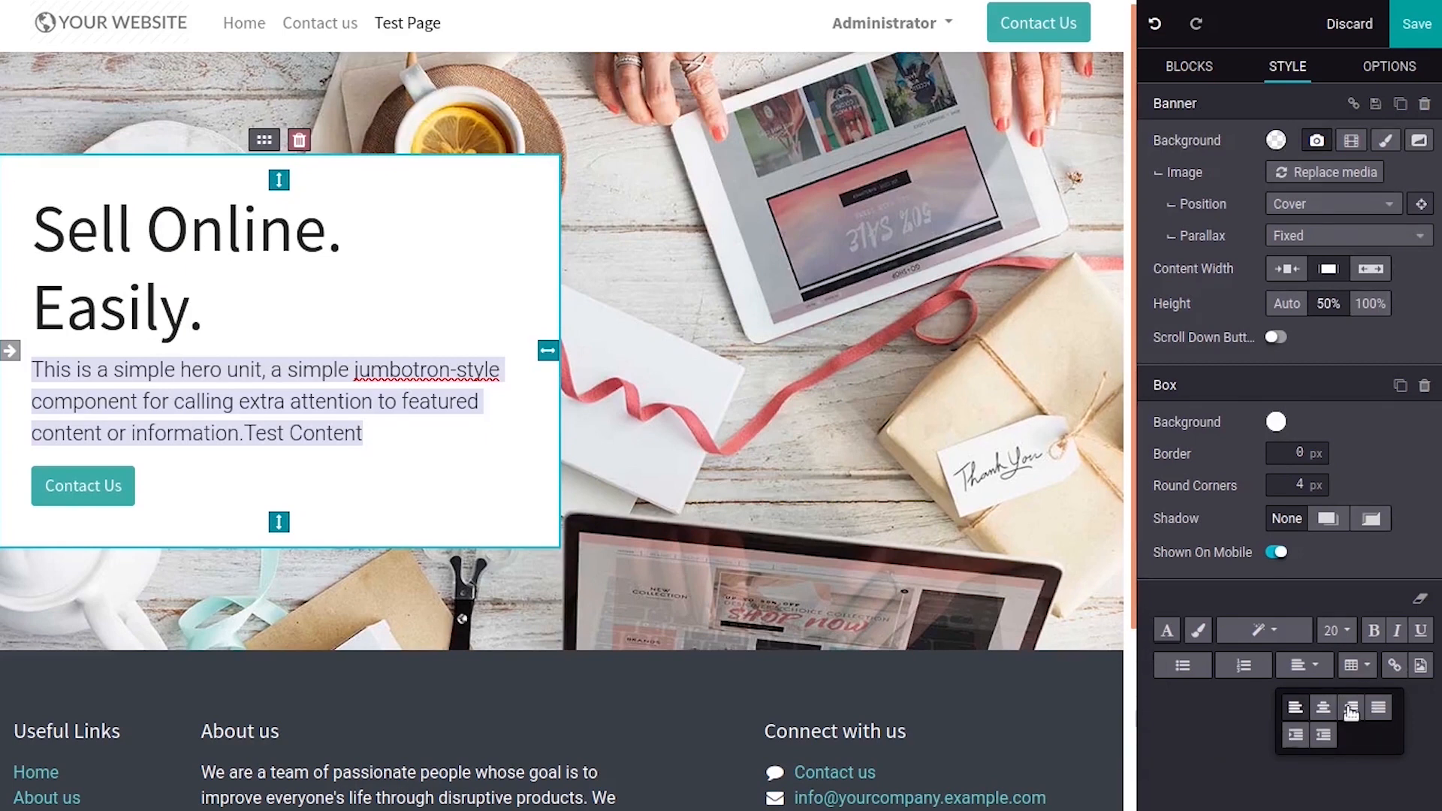
{"action": "left_click", "coordinate": [1379, 707]}
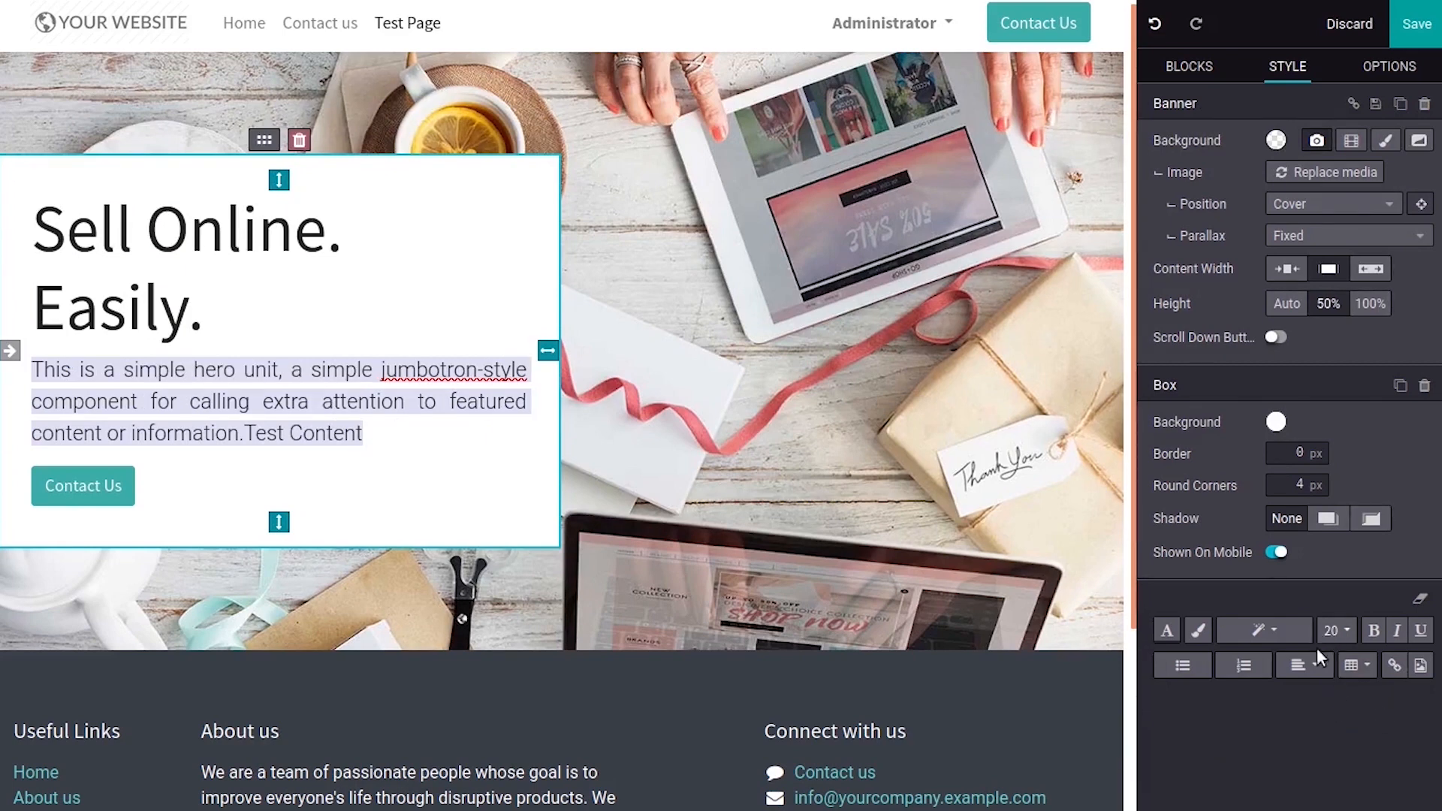
{"action": "left_click", "coordinate": [1303, 666]}
{"action": "left_click", "coordinate": [1319, 706]}
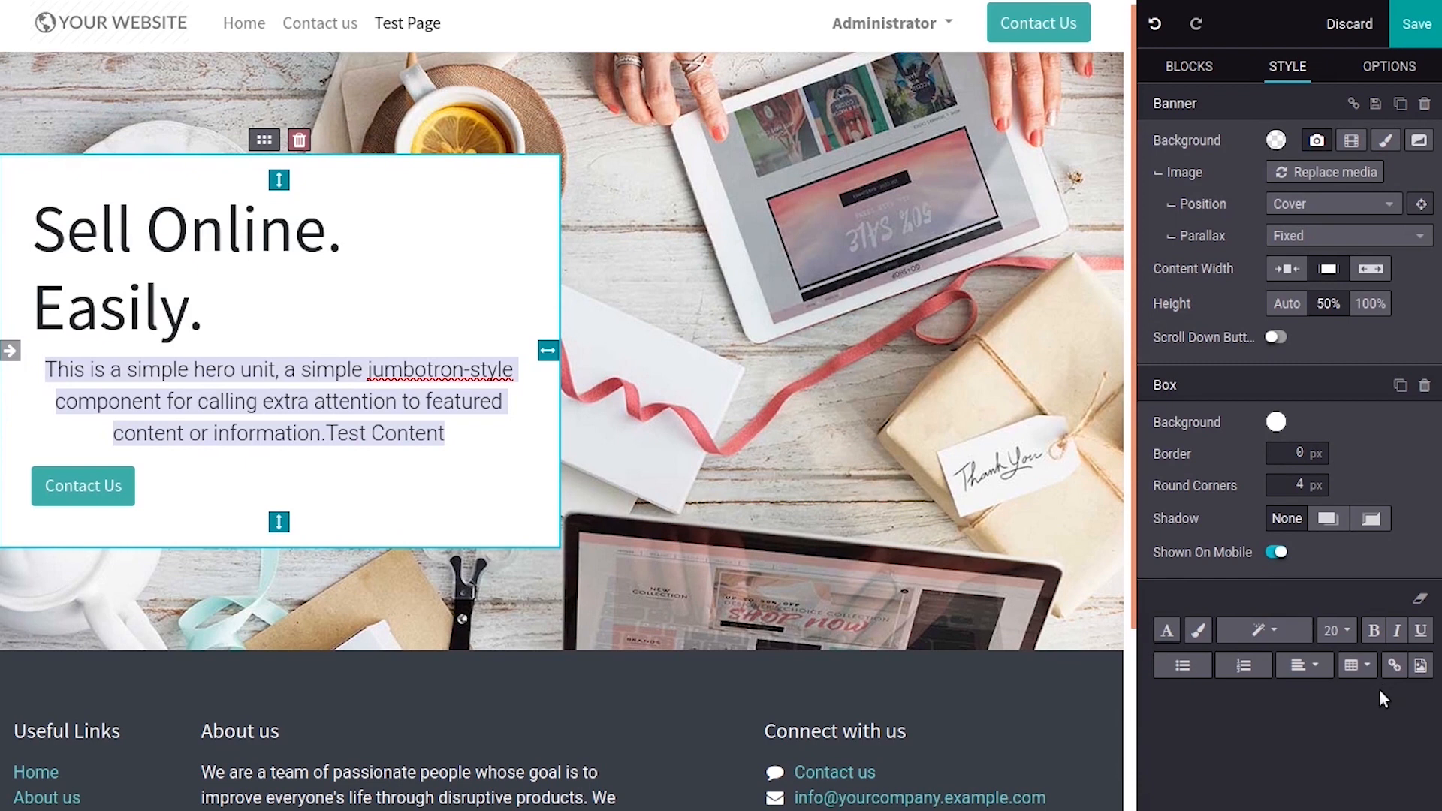
Open the link settings for the banner's paragraph text, enable opening in a new window, and discard the link
{"action": "left_click", "coordinate": [173, 378]}
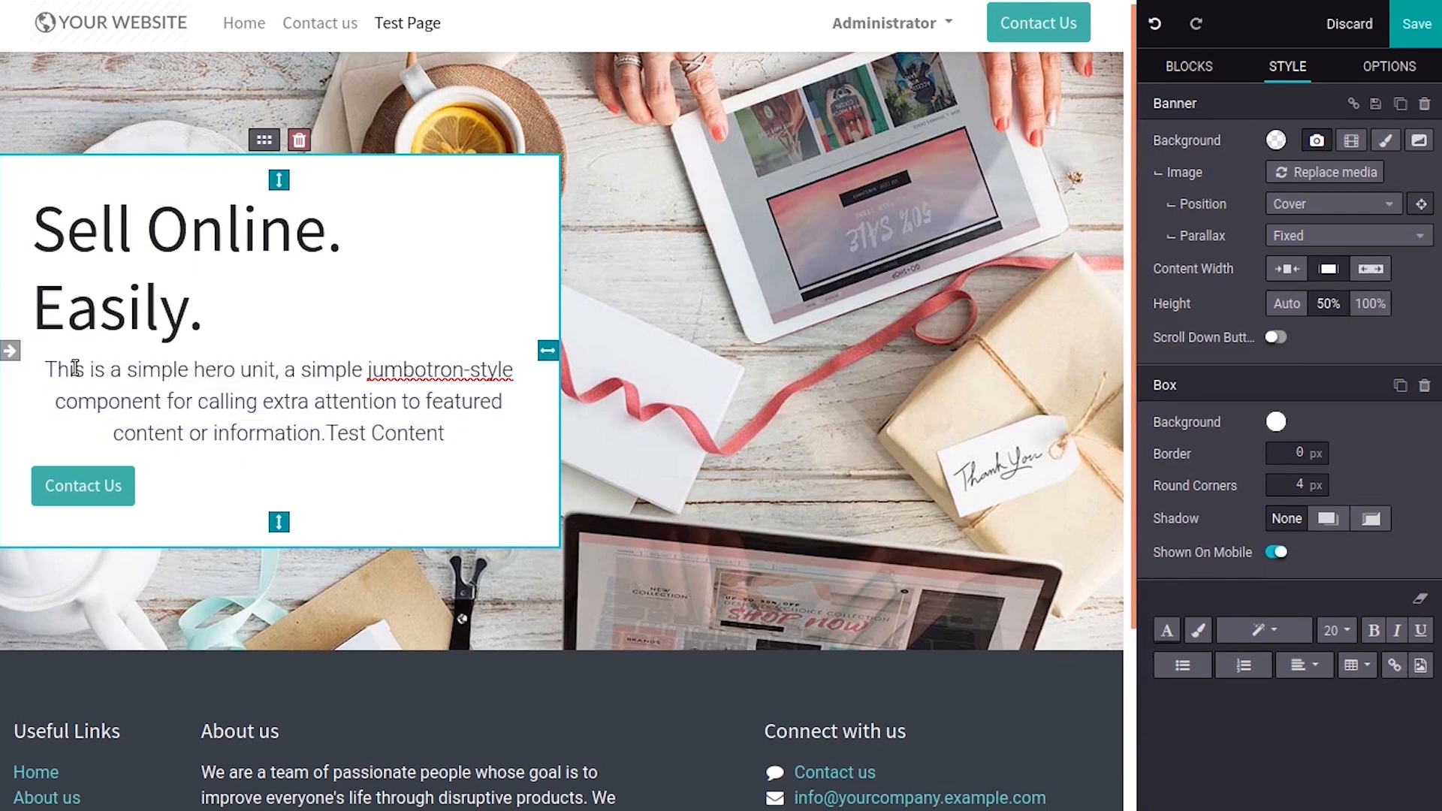
{"action": "left_click_drag", "start_coordinate": [56, 366], "coordinate": [413, 441]}
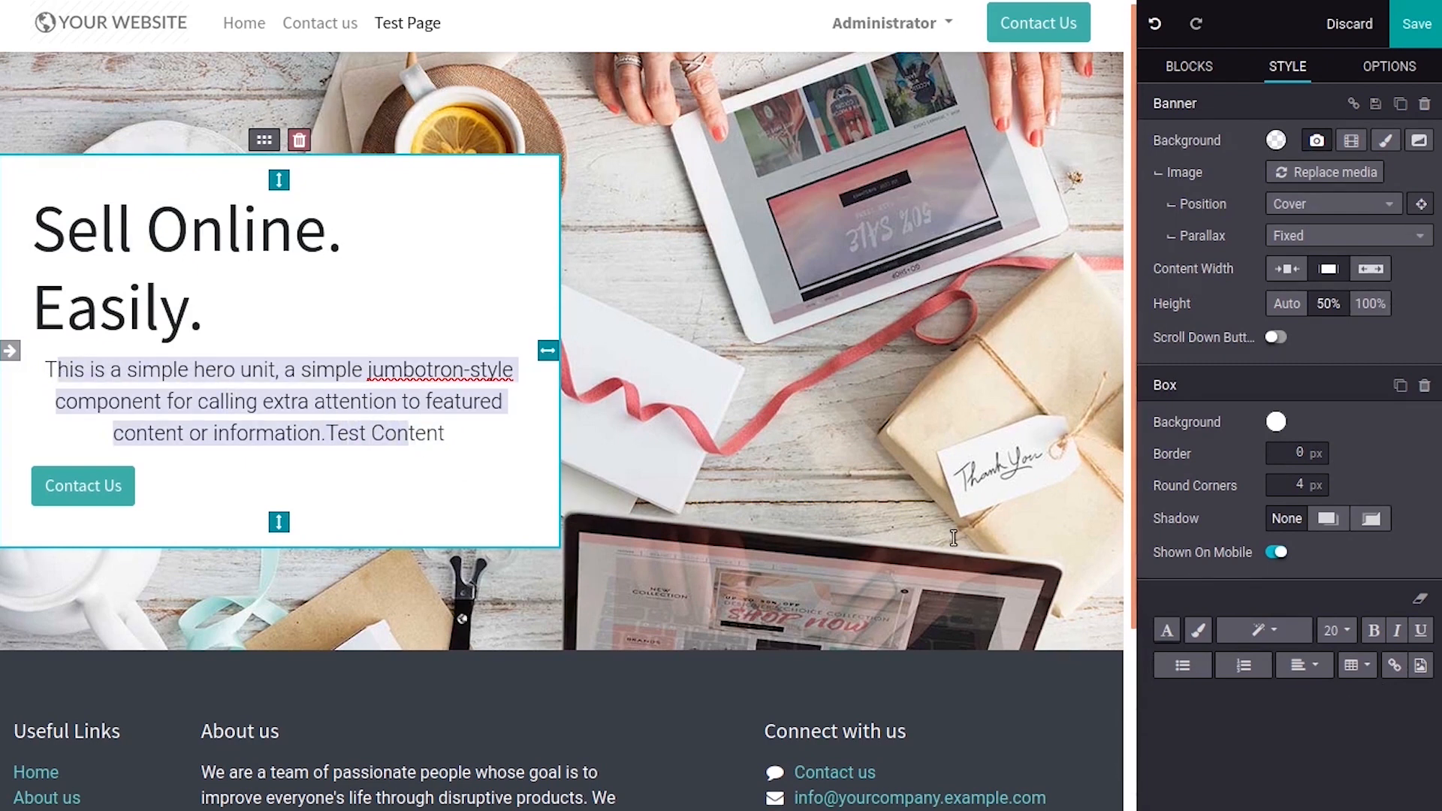
{"action": "left_click", "coordinate": [1396, 665]}
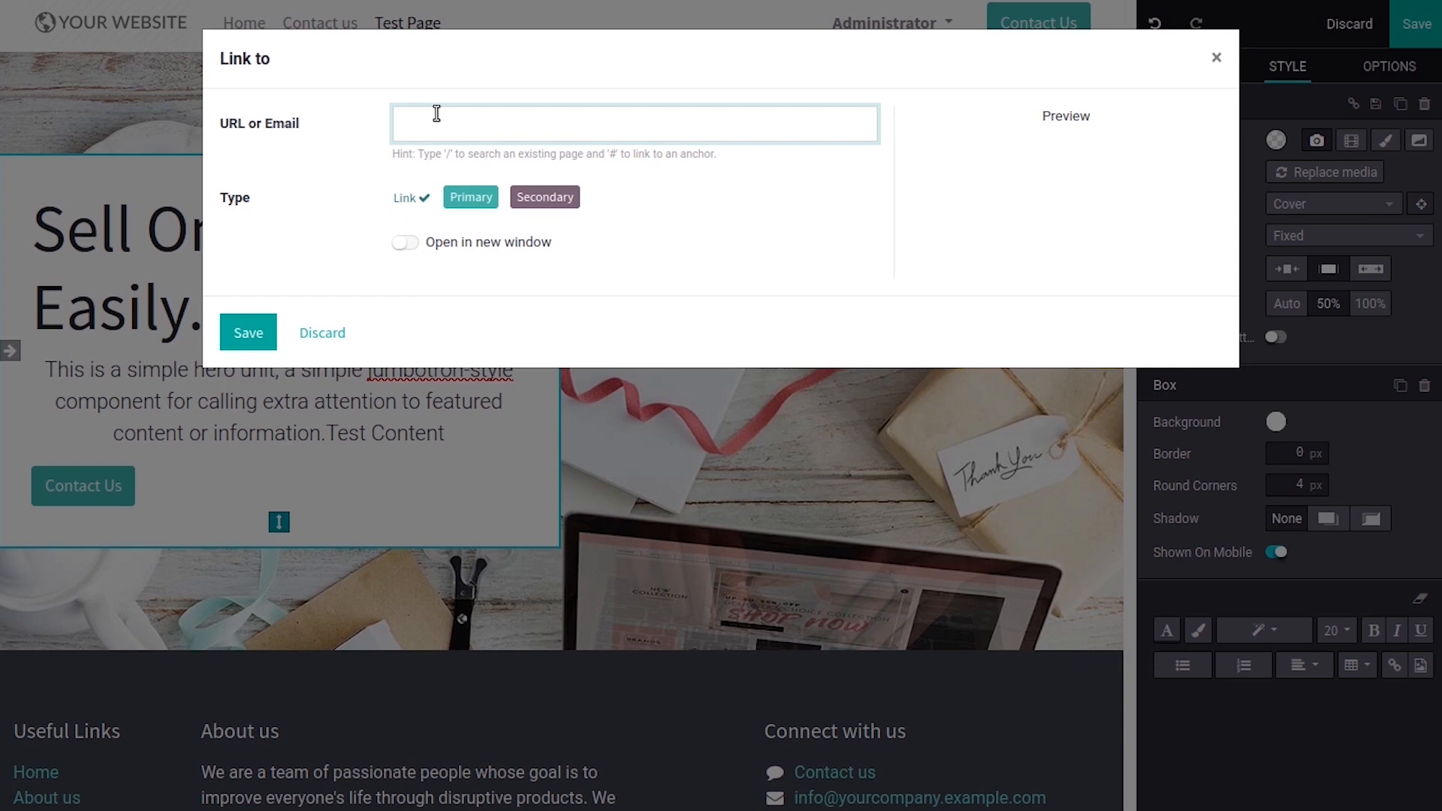
{"action": "left_click", "coordinate": [411, 241]}
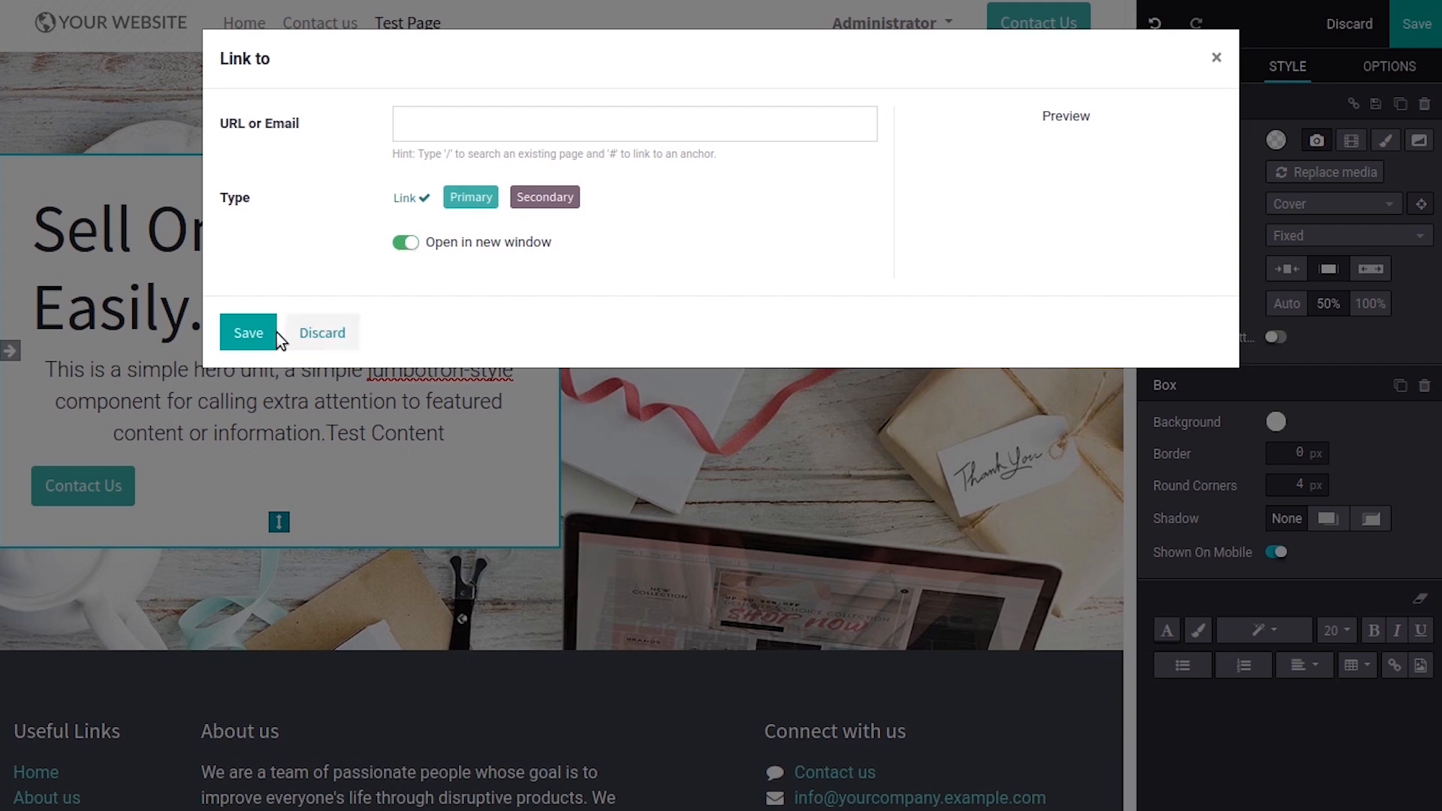
{"action": "left_click", "coordinate": [334, 334]}
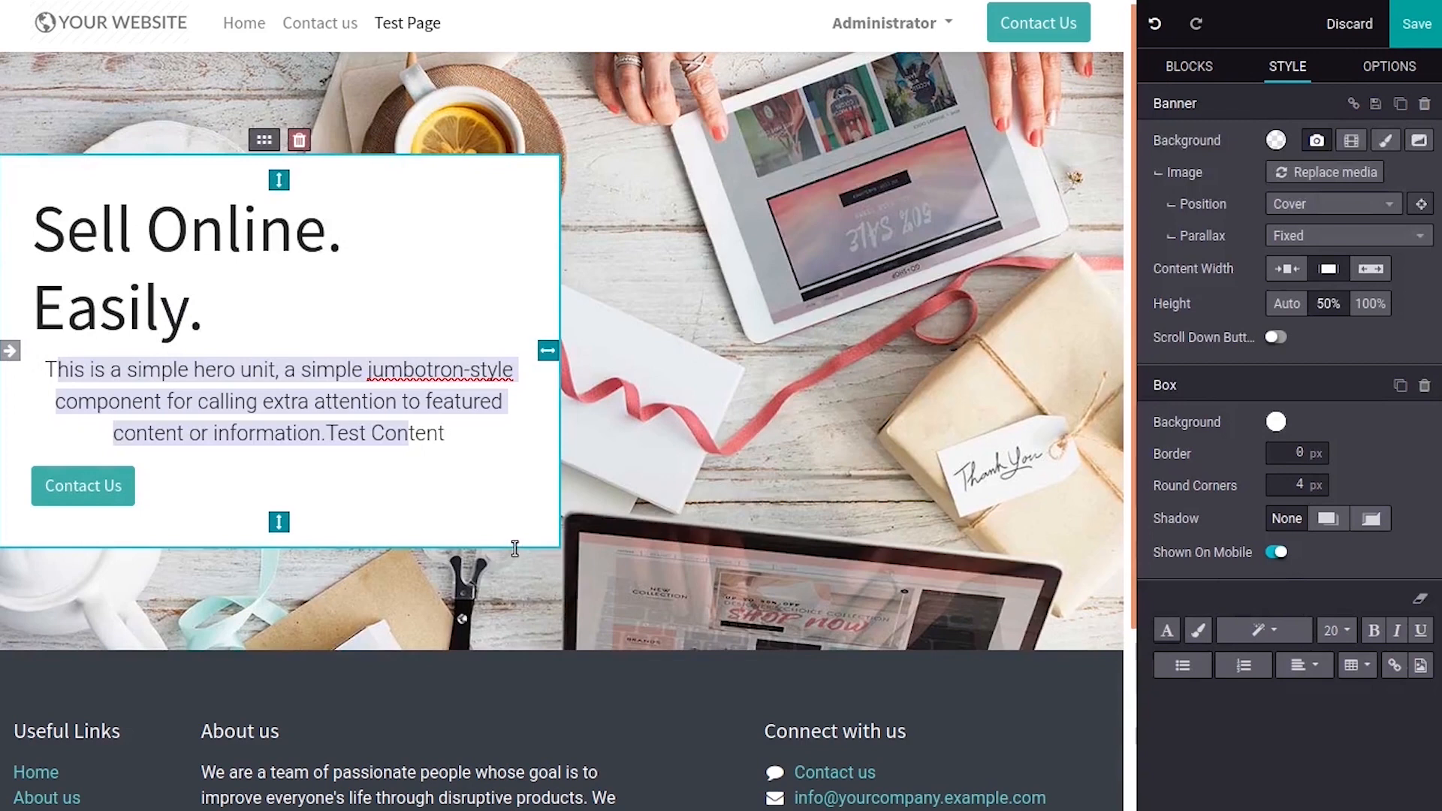
Preview background colours on the banner's paragraph text and close the palette without applying one
{"action": "left_click", "coordinate": [483, 445]}
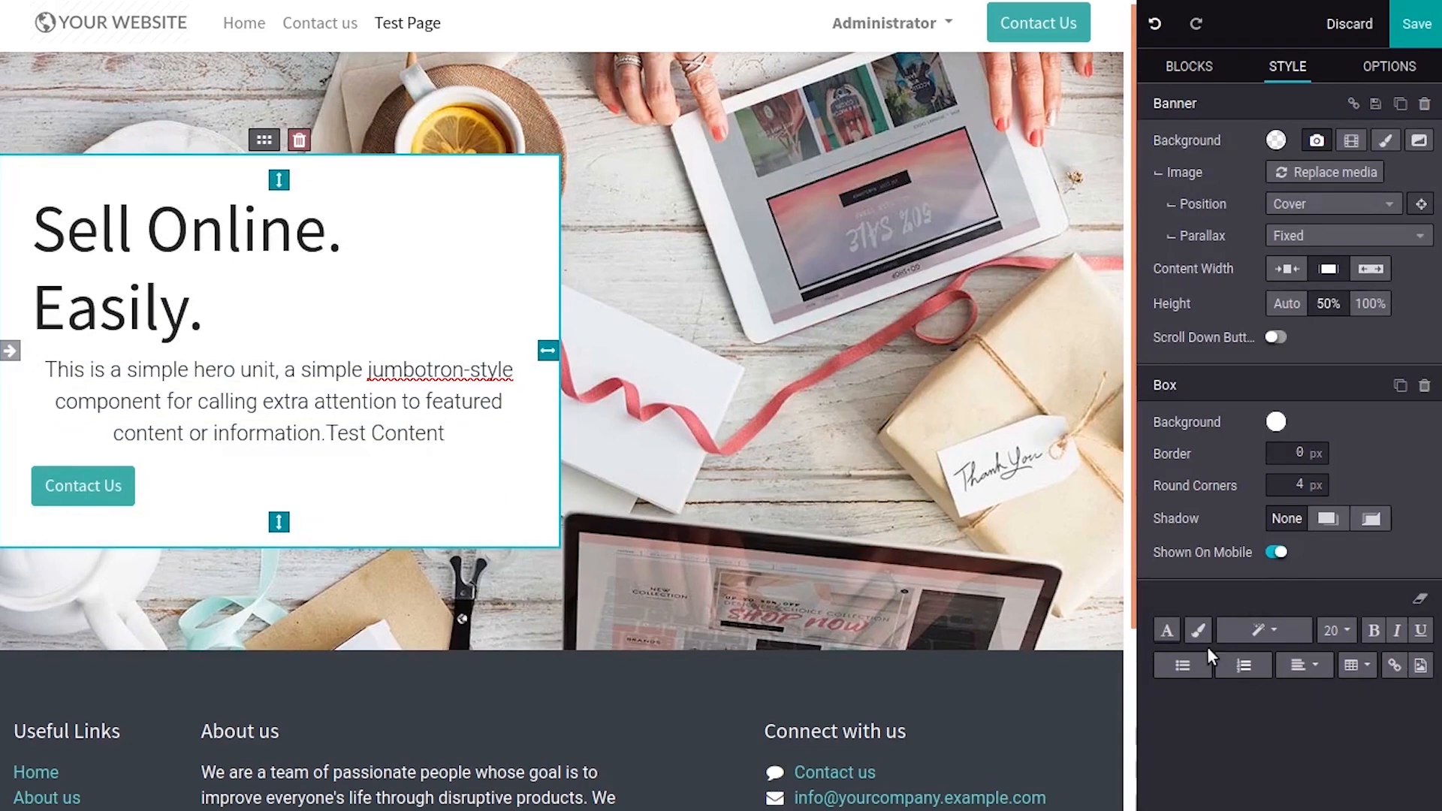
{"action": "left_click_drag", "start_coordinate": [445, 434], "coordinate": [30, 369]}
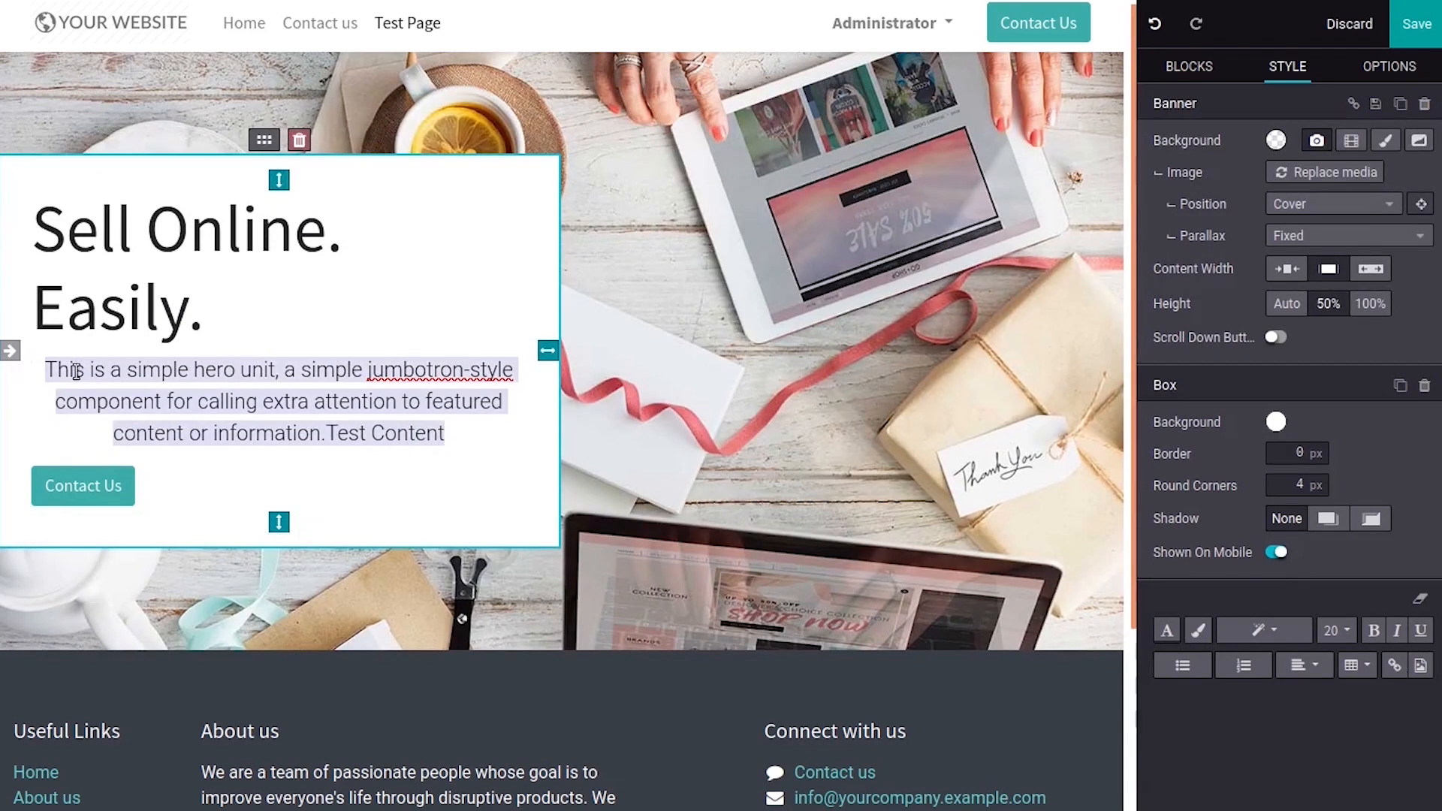
{"action": "left_click", "coordinate": [1198, 637]}
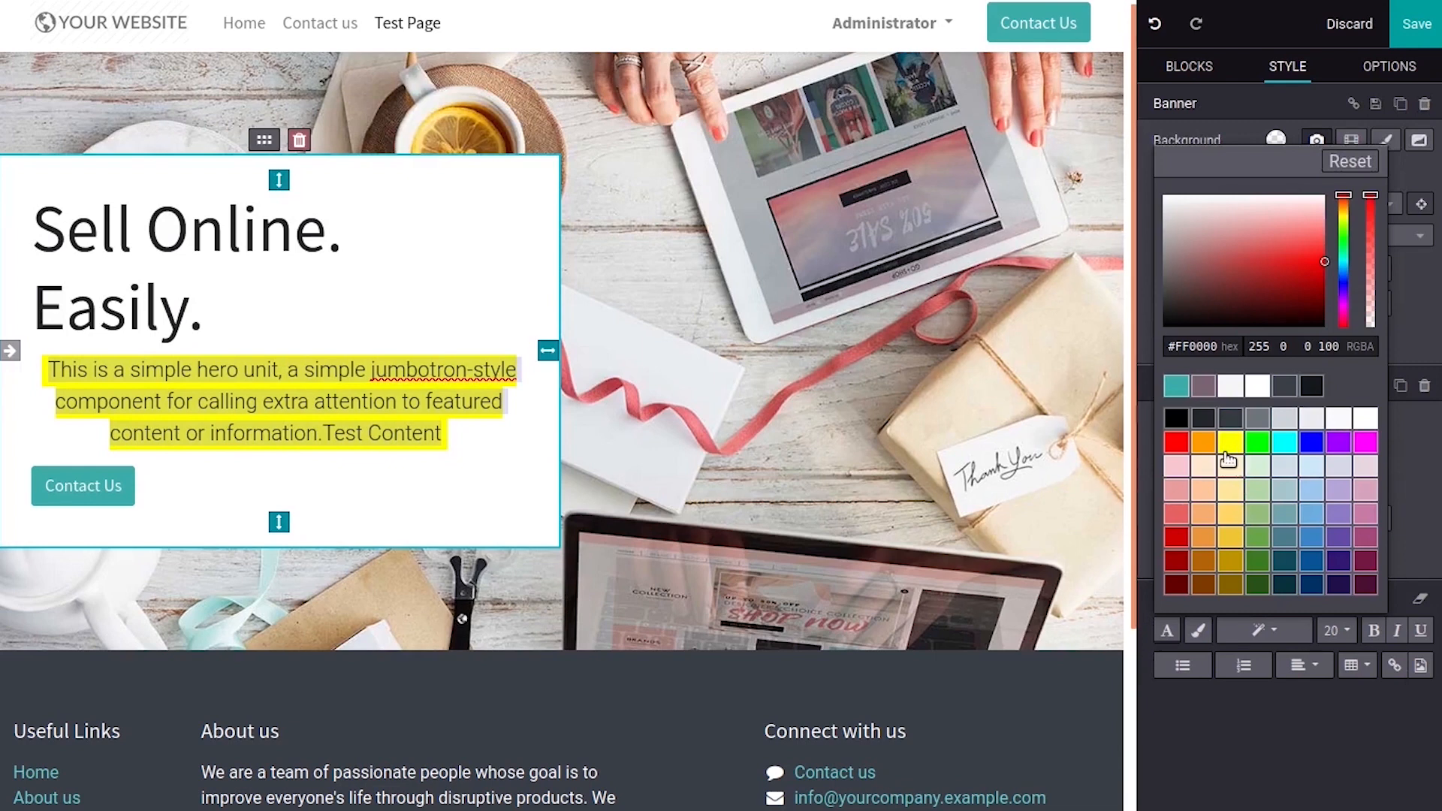
{"action": "left_click", "coordinate": [1199, 631]}
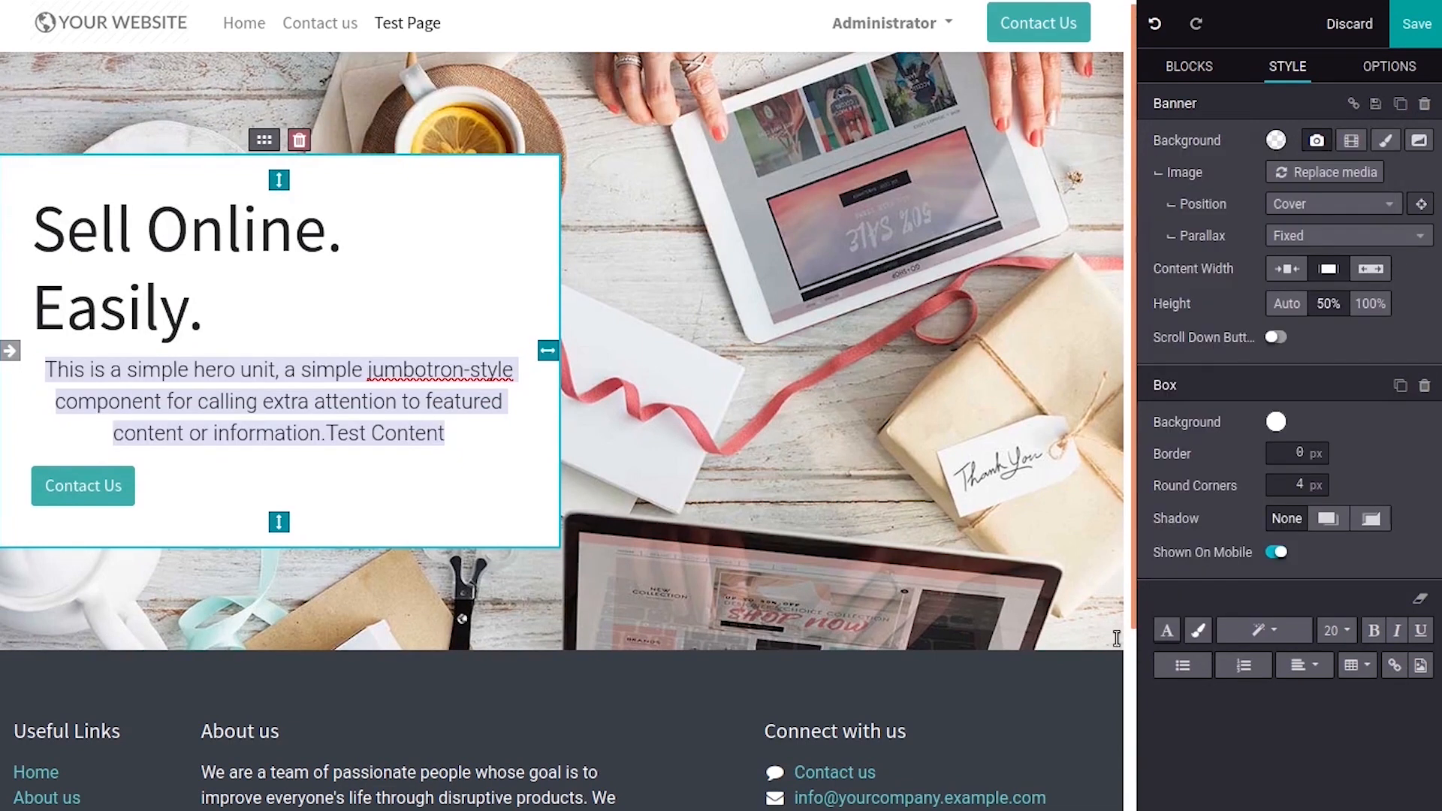
{"action": "left_click", "coordinate": [351, 403]}
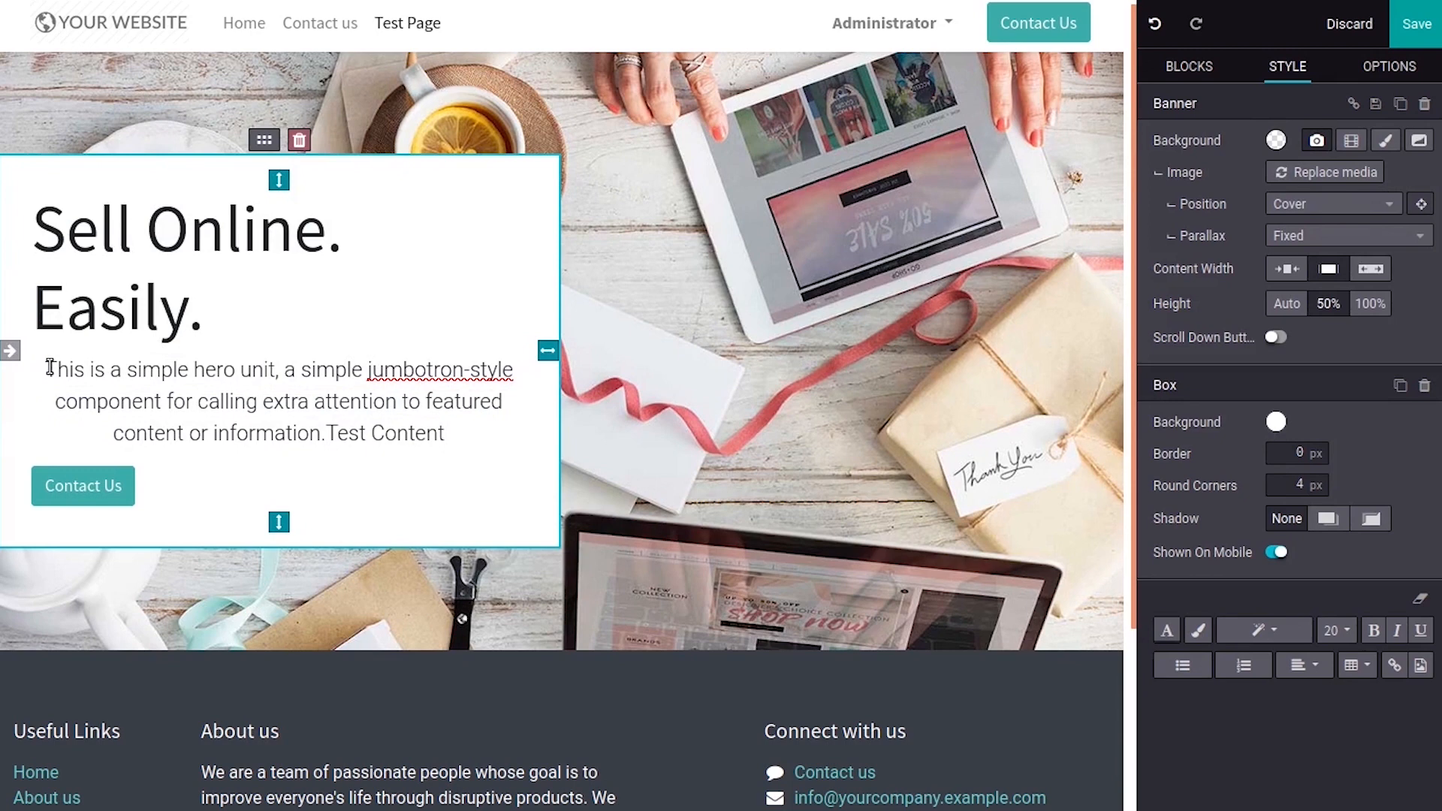
Colour the banner's paragraph text red and change it to black
{"action": "triple_click", "coordinate": [459, 440]}
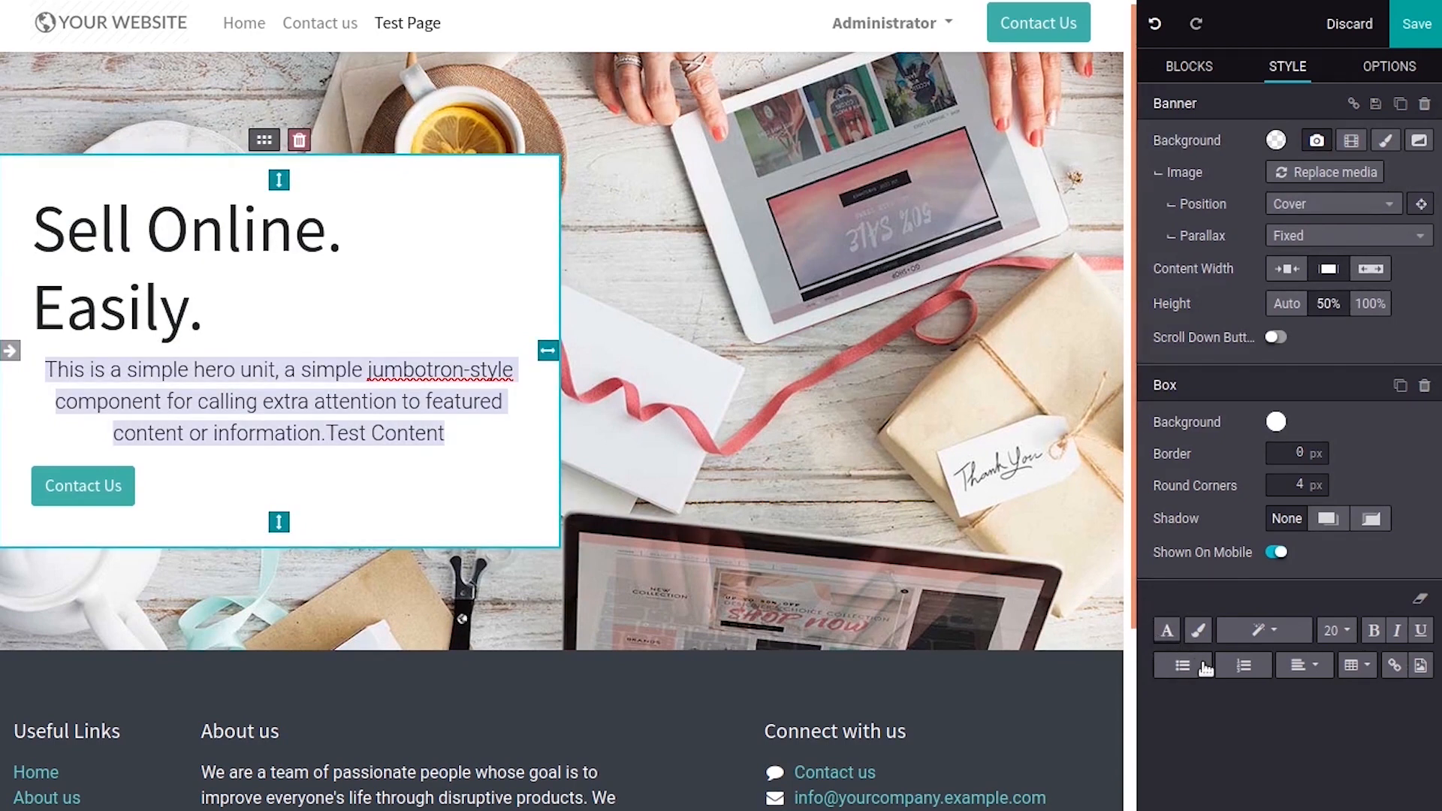
{"action": "left_click", "coordinate": [1167, 630]}
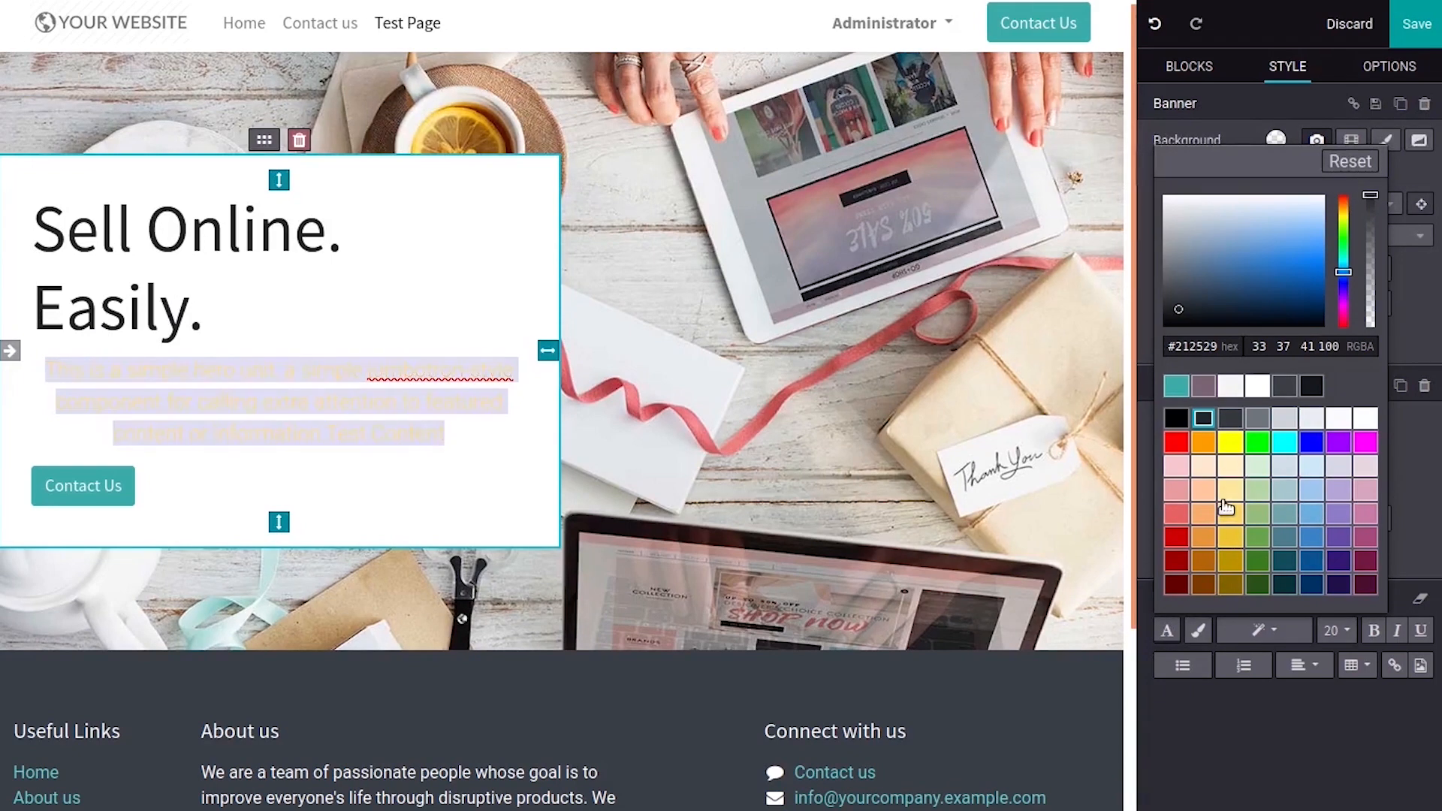
{"action": "left_click", "coordinate": [1178, 445]}
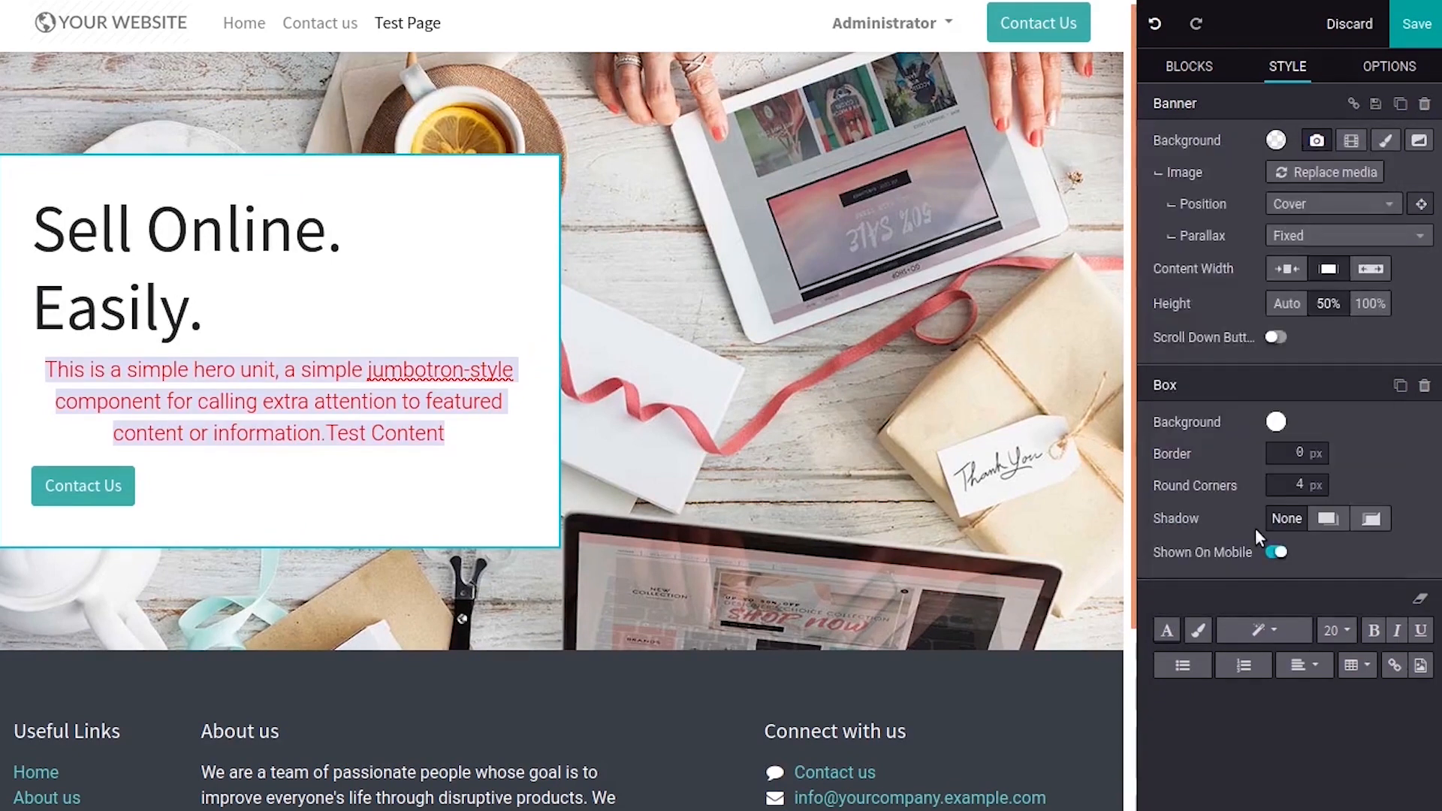
{"action": "left_click", "coordinate": [1168, 631]}
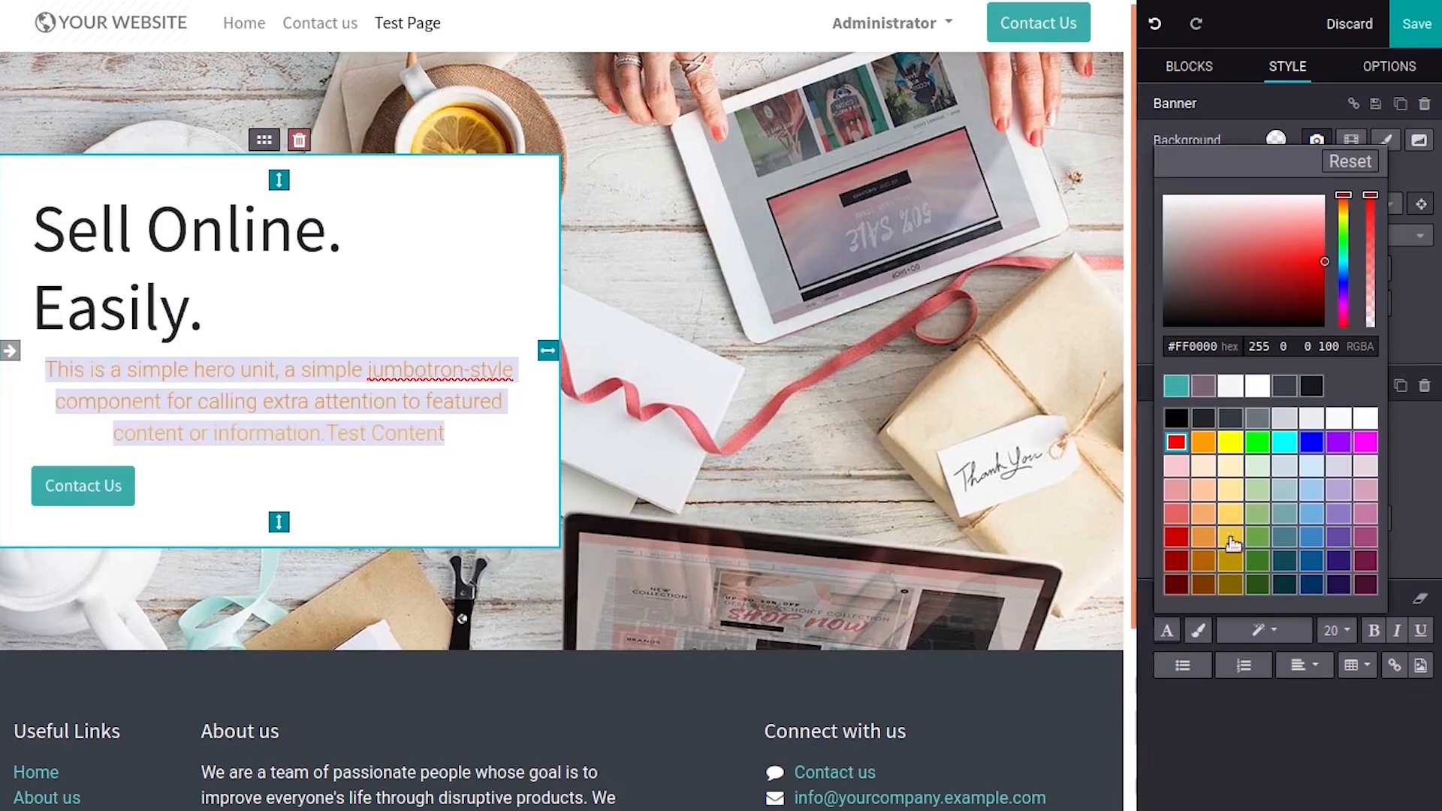
{"action": "double_click", "coordinate": [1178, 423]}
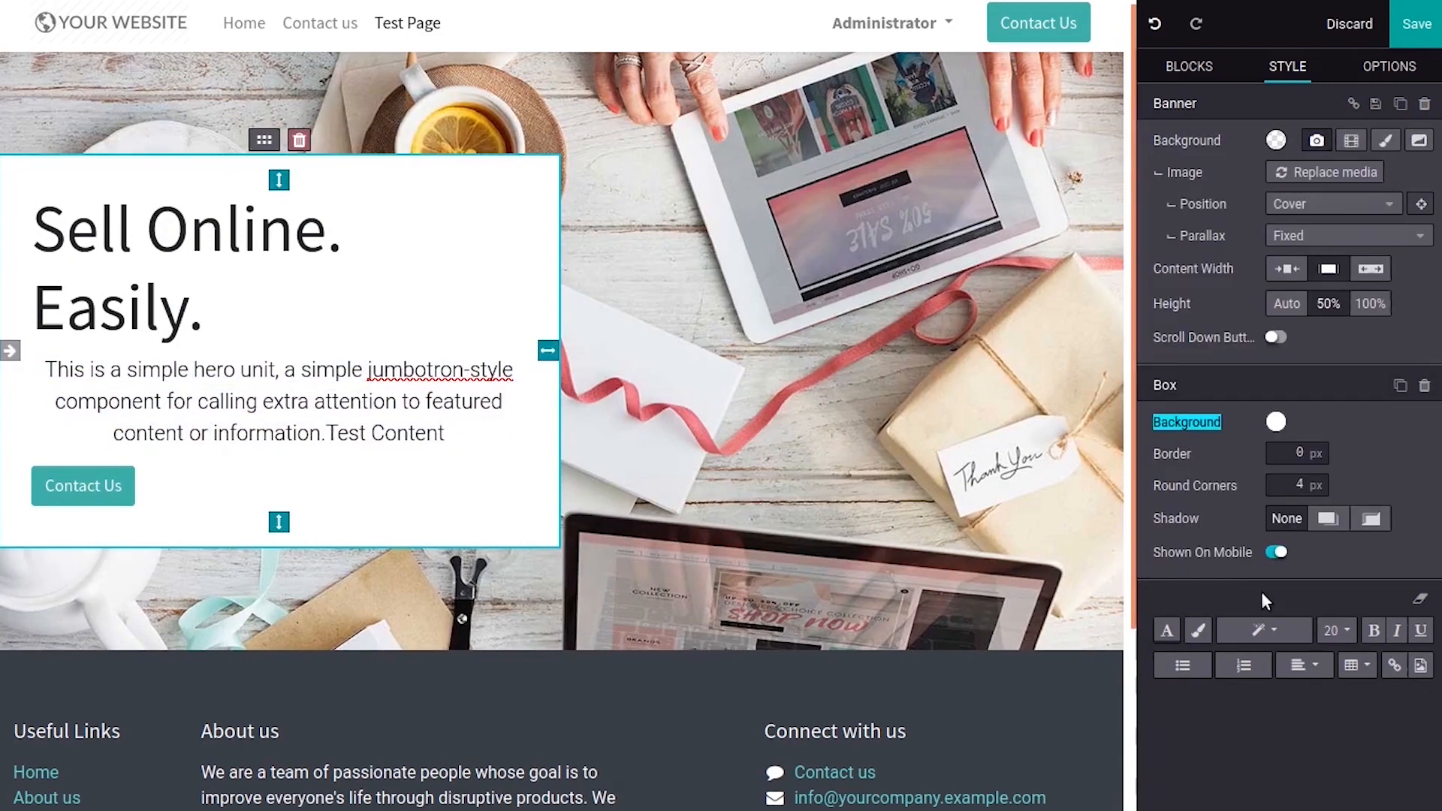
Deselect the banner's paragraph text and show the available building blocks
{"action": "left_click", "coordinate": [1203, 73]}
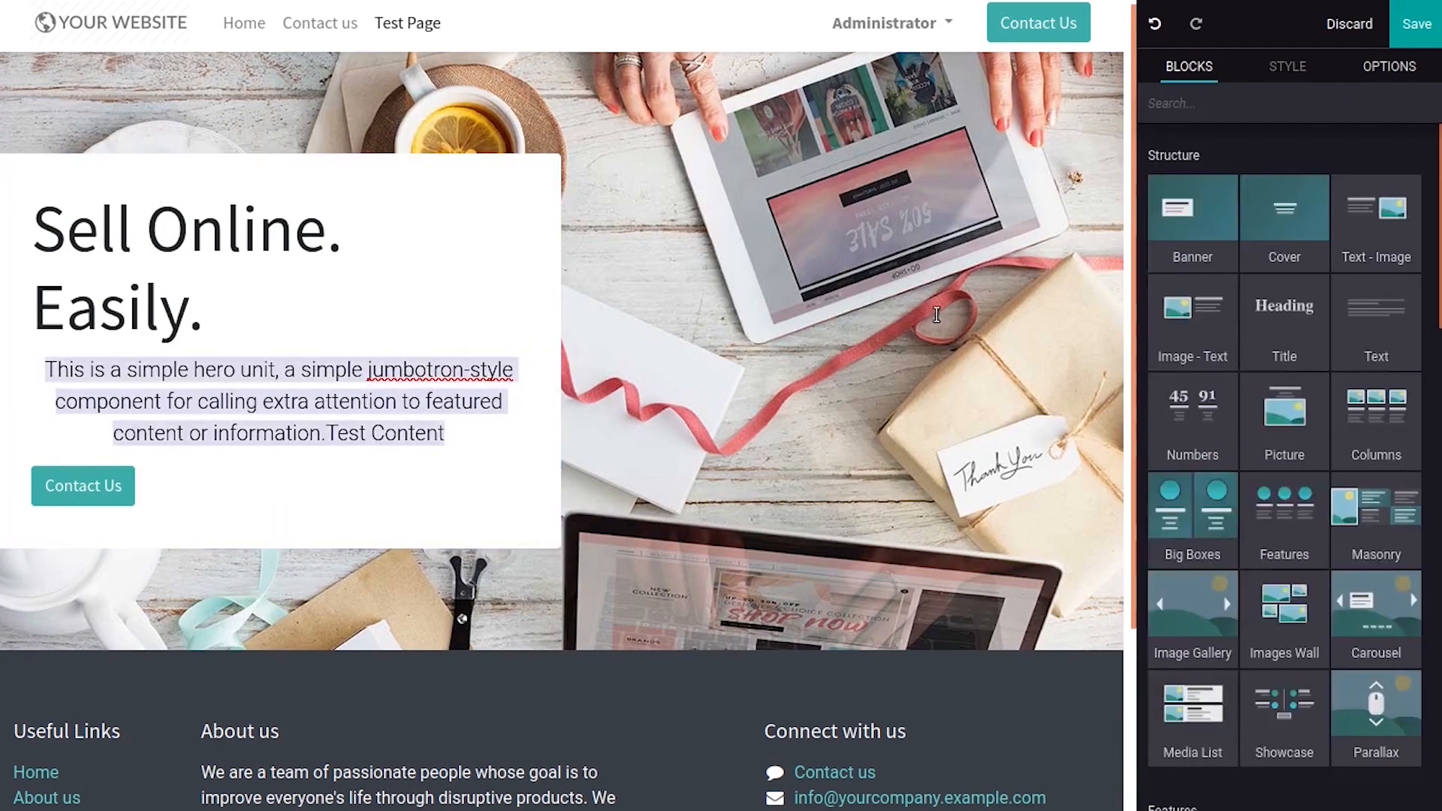
{"action": "left_click", "coordinate": [338, 433]}
{"action": "left_click", "coordinate": [1194, 69]}
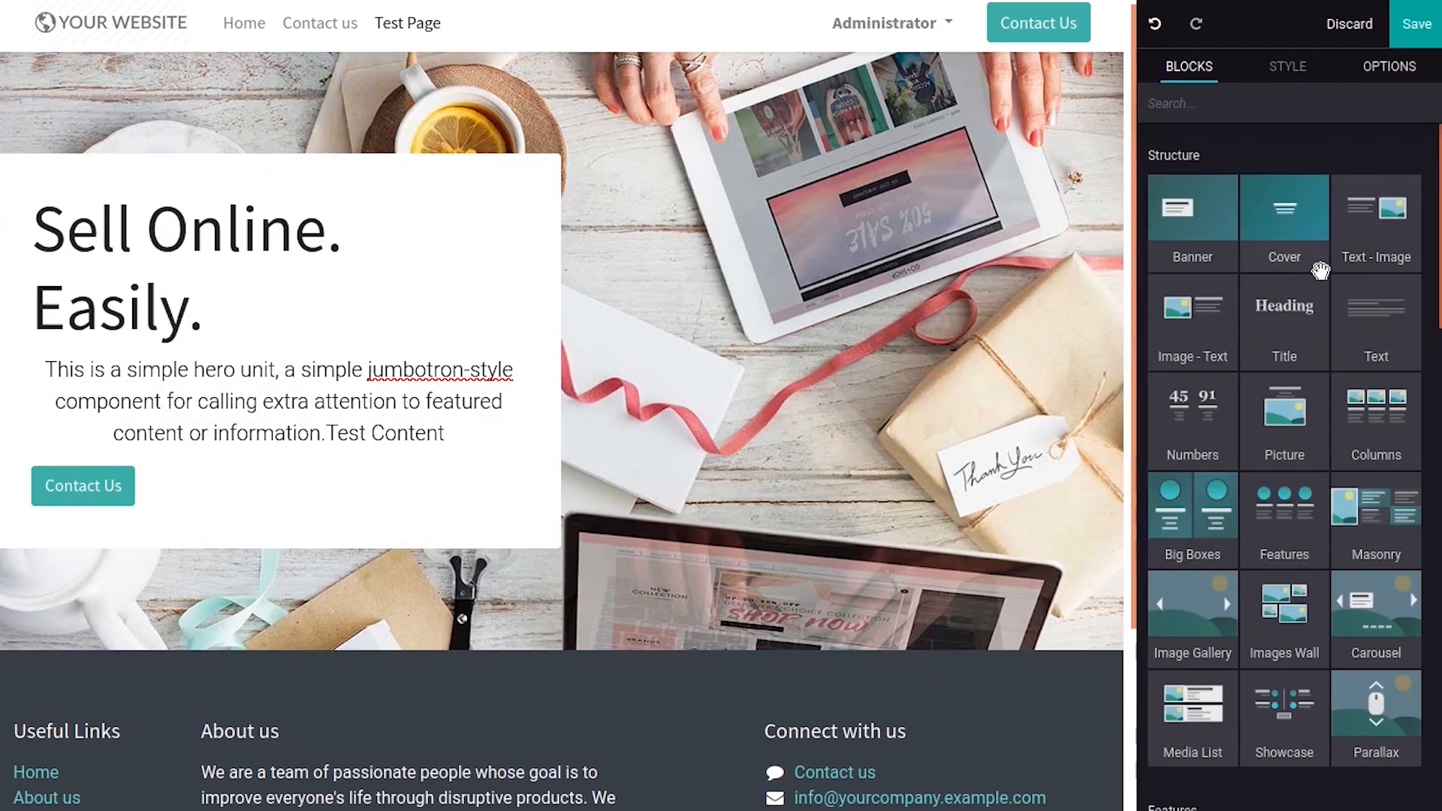
Add a Cover block below the Banner on the Test Page
{"action": "left_click_drag", "start_coordinate": [1306, 226], "coordinate": [552, 639]}
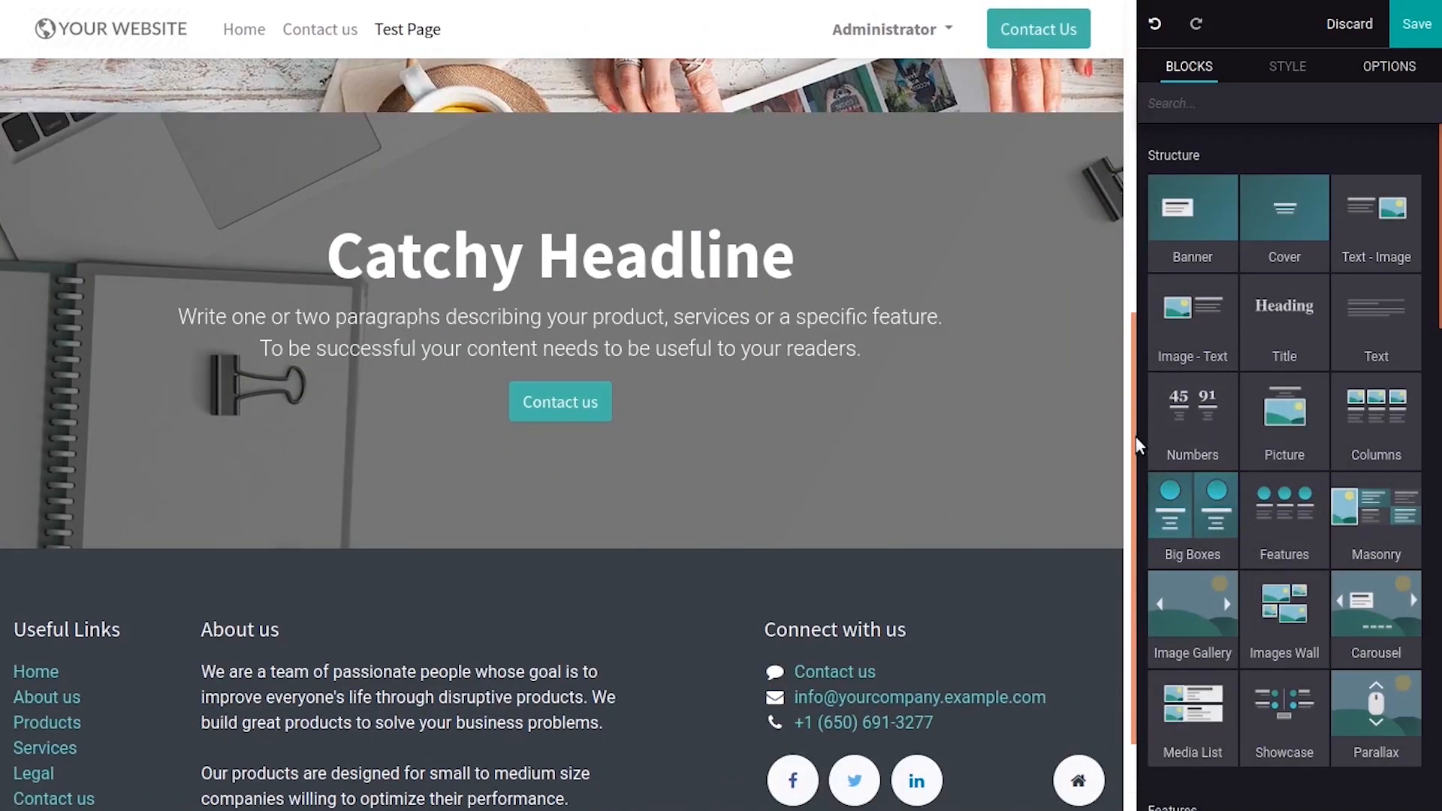
{"action": "key", "text": "ctrl+a"}
{"action": "left_click", "coordinate": [1139, 403]}
{"action": "left_click_drag", "start_coordinate": [1134, 402], "coordinate": [1111, 48]}
Delete the customised Banner and add a fresh Banner block above the Cover
{"action": "left_click", "coordinate": [760, 304]}
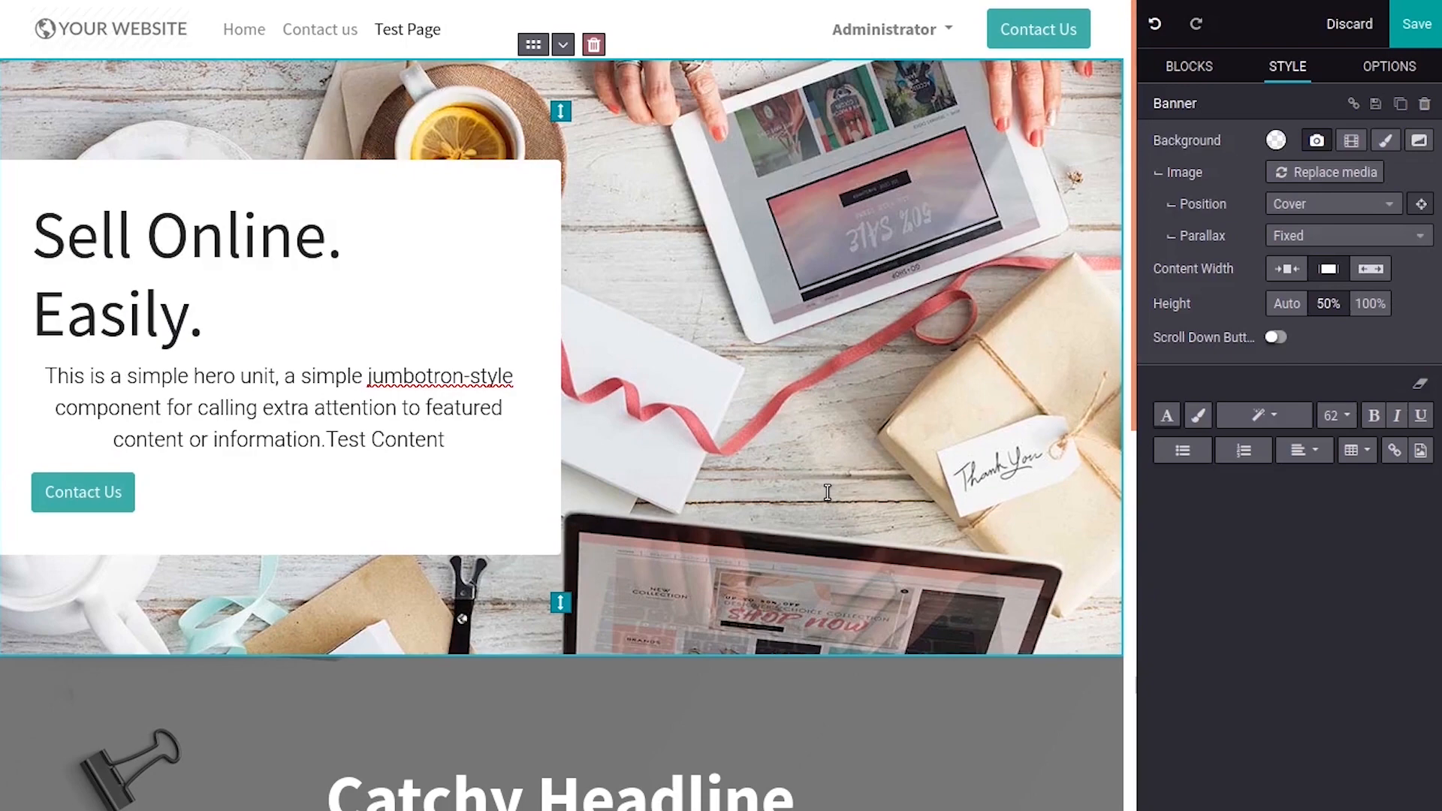
{"action": "left_click", "coordinate": [594, 45]}
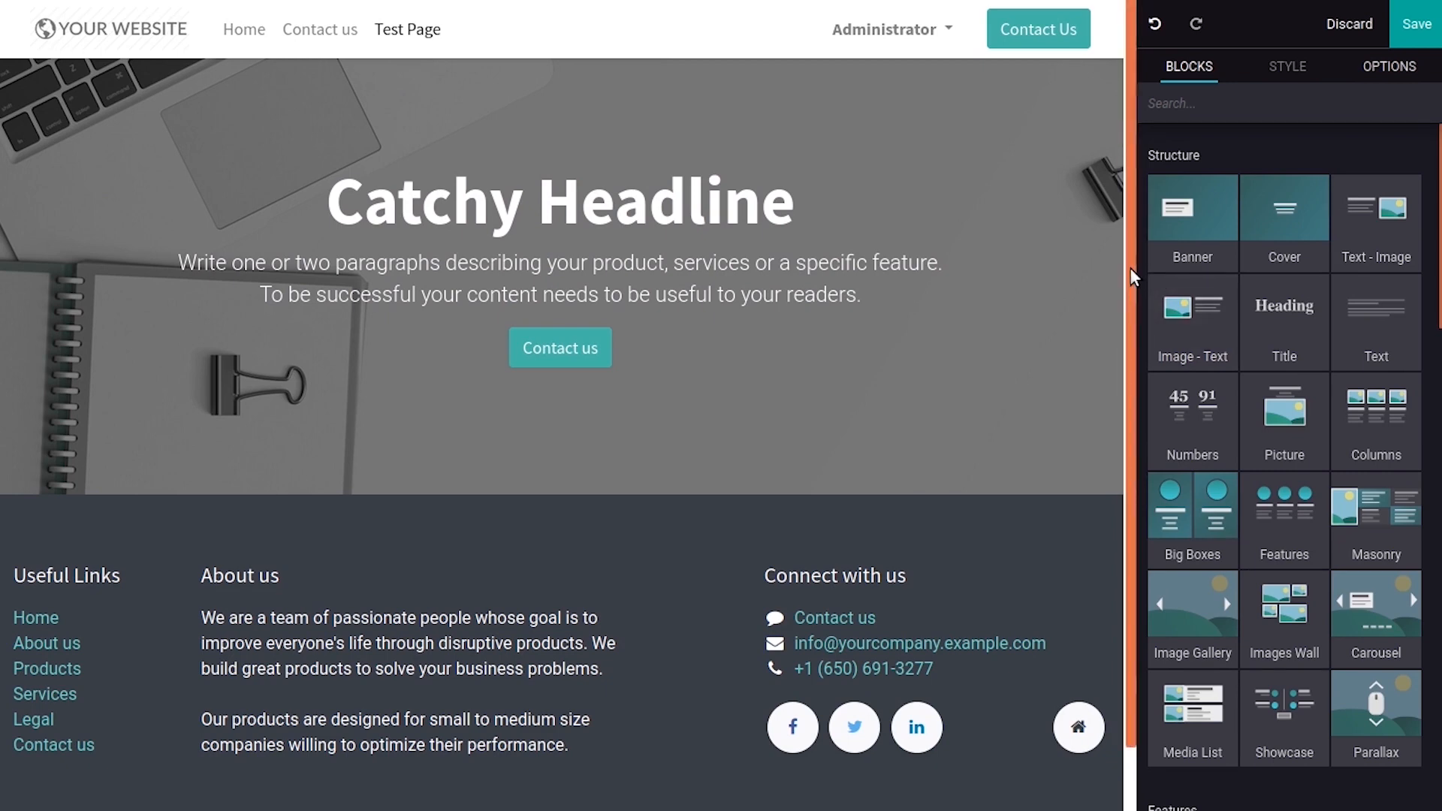
{"action": "left_click_drag", "start_coordinate": [1224, 237], "coordinate": [601, 105]}
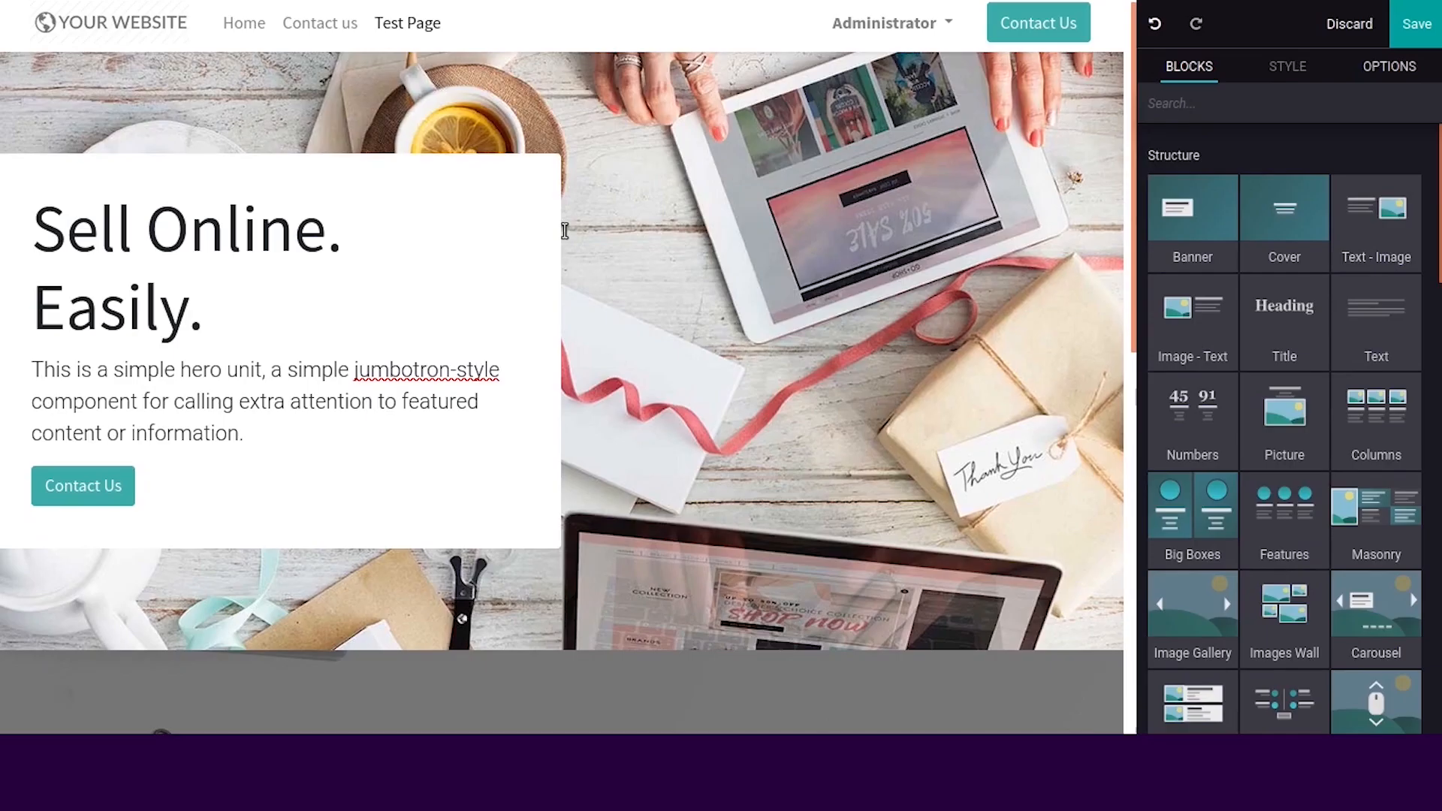
Open the link settings of the banner's Contact Us button, choose the Small size, and close the settings without applying it
{"action": "left_click", "coordinate": [101, 492]}
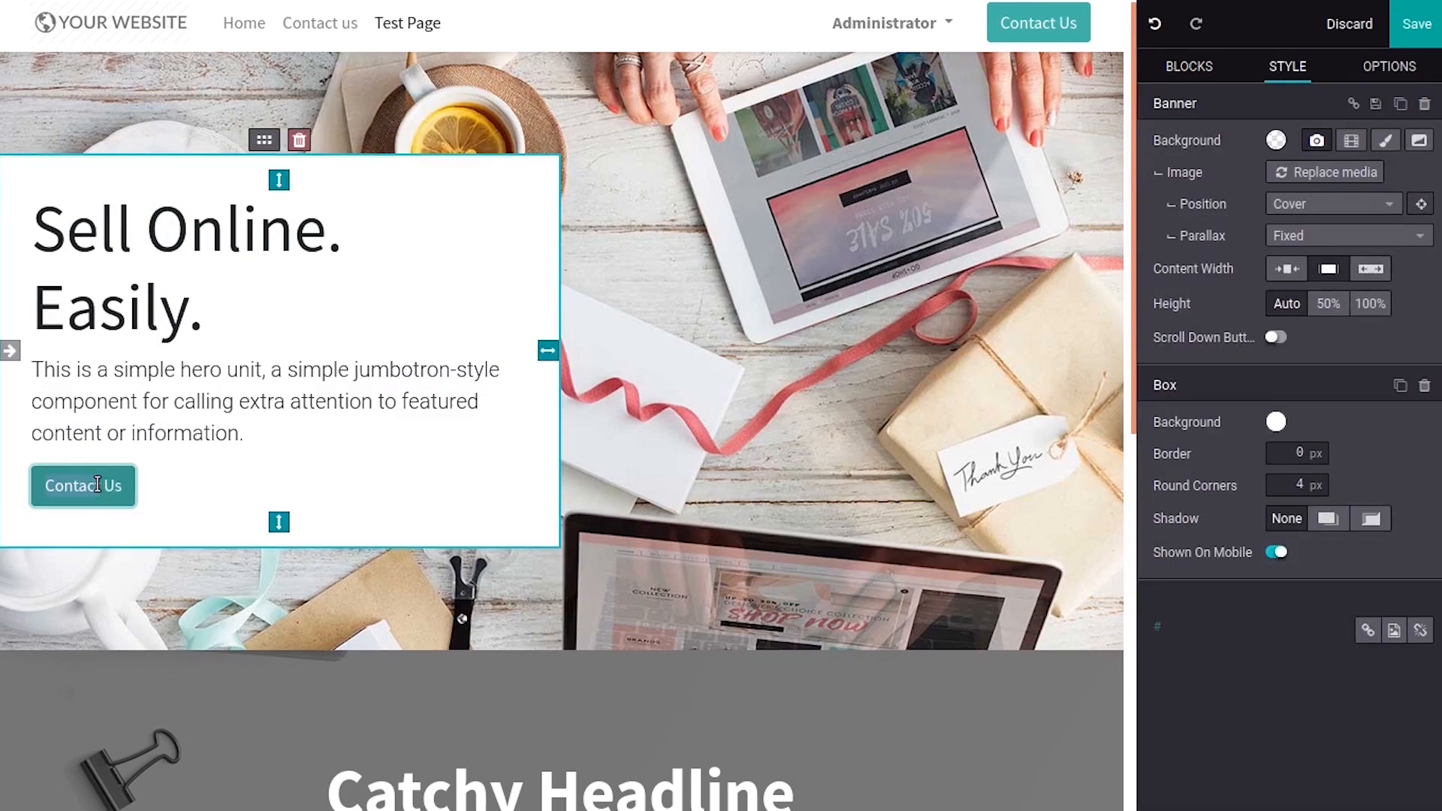
{"action": "double_click", "coordinate": [97, 483]}
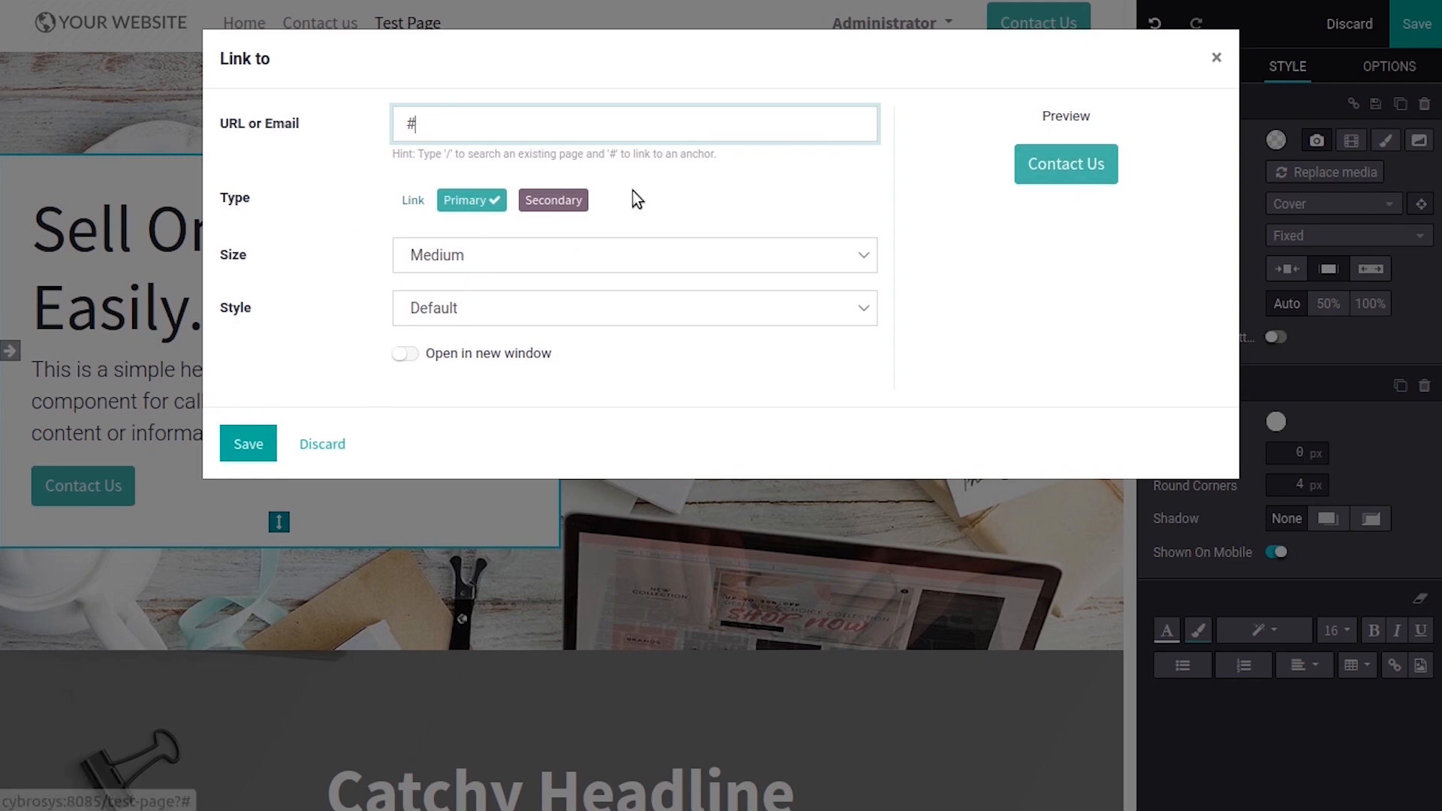
{"action": "left_click", "coordinate": [478, 255]}
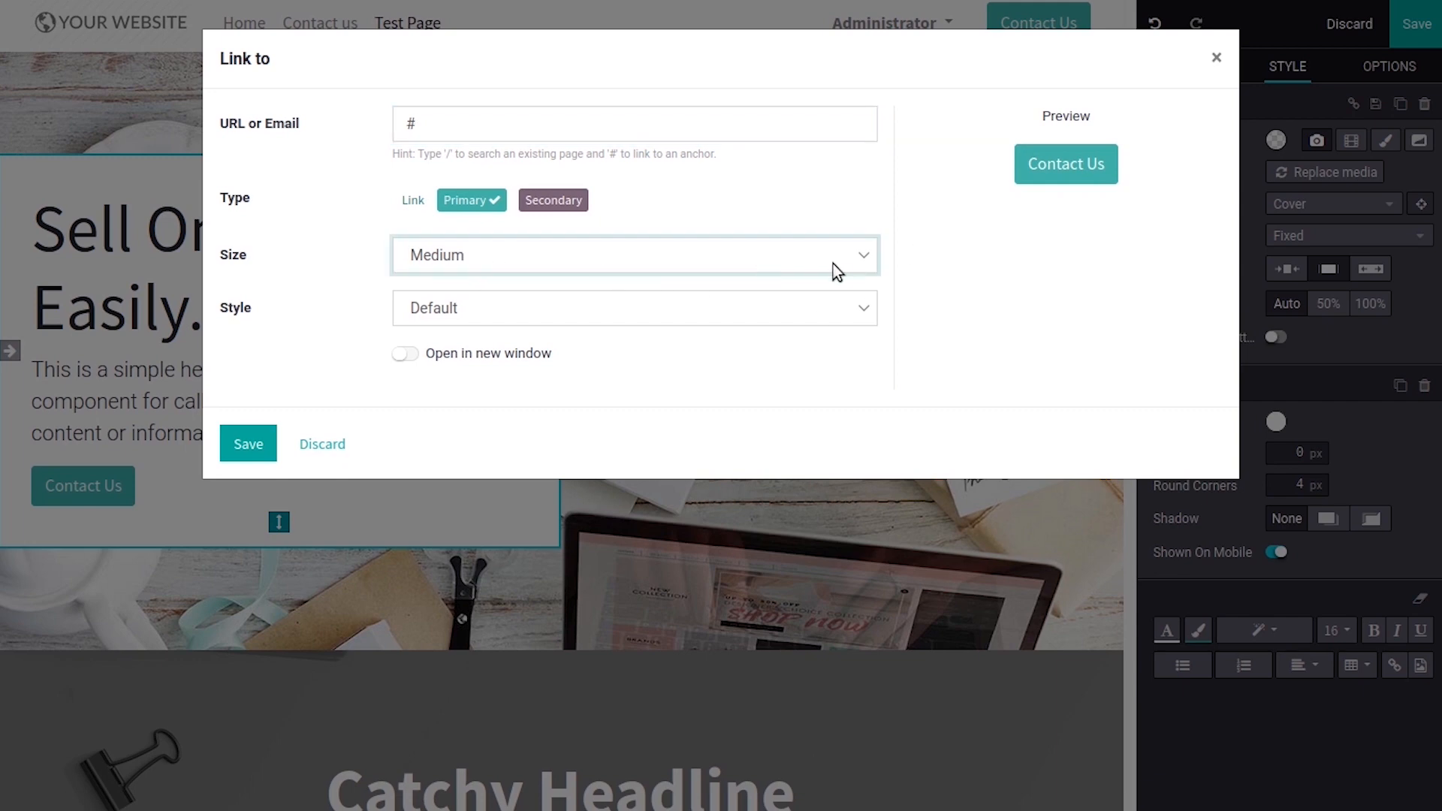
{"action": "left_click", "coordinate": [855, 263]}
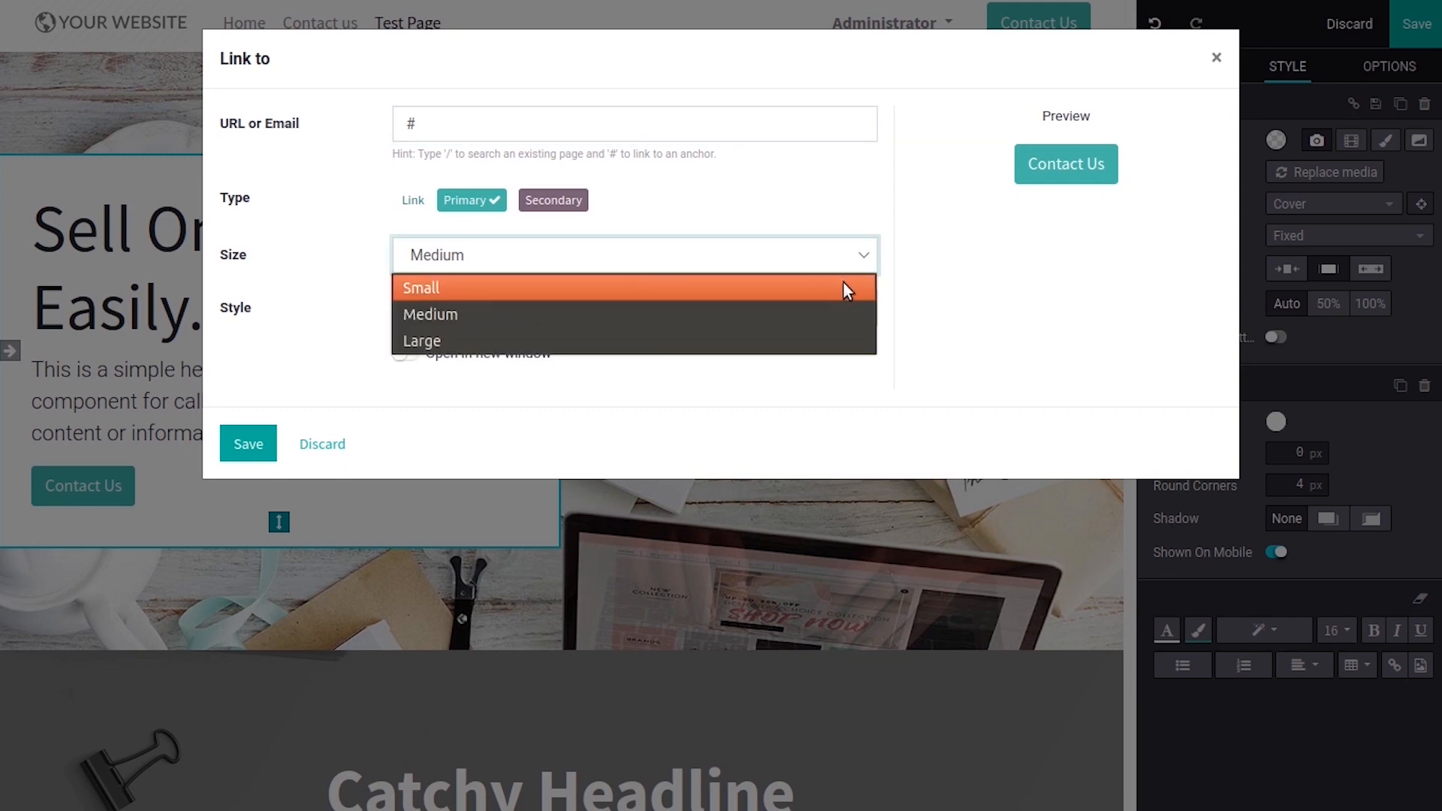
{"action": "left_click", "coordinate": [797, 286]}
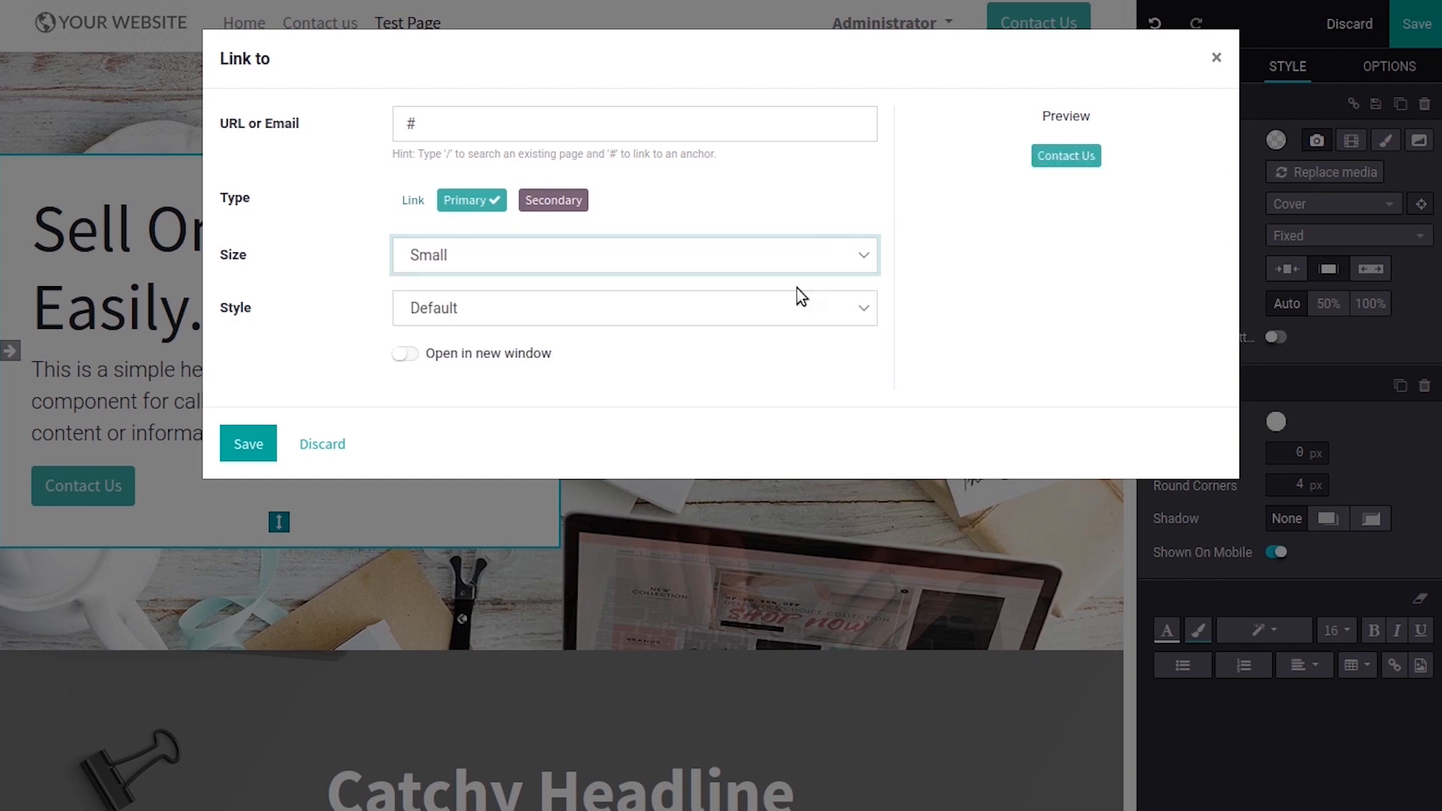
{"action": "left_click", "coordinate": [810, 250]}
{"action": "left_click", "coordinate": [738, 336]}
{"action": "left_click", "coordinate": [752, 264]}
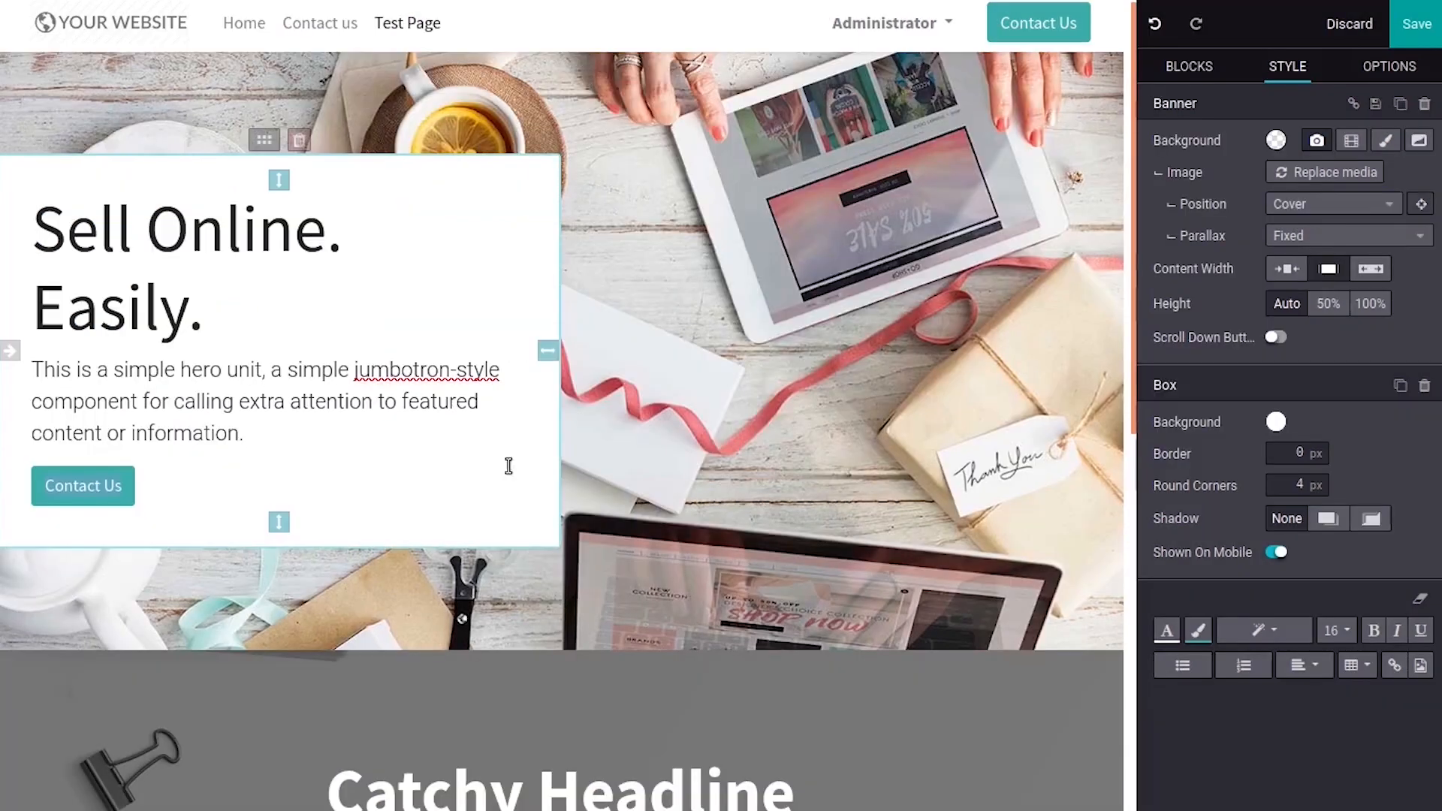
Widen the banner's text box to about three quarters of the page width and adjust its bottom padding
{"action": "left_click_drag", "start_coordinate": [549, 351], "coordinate": [804, 362]}
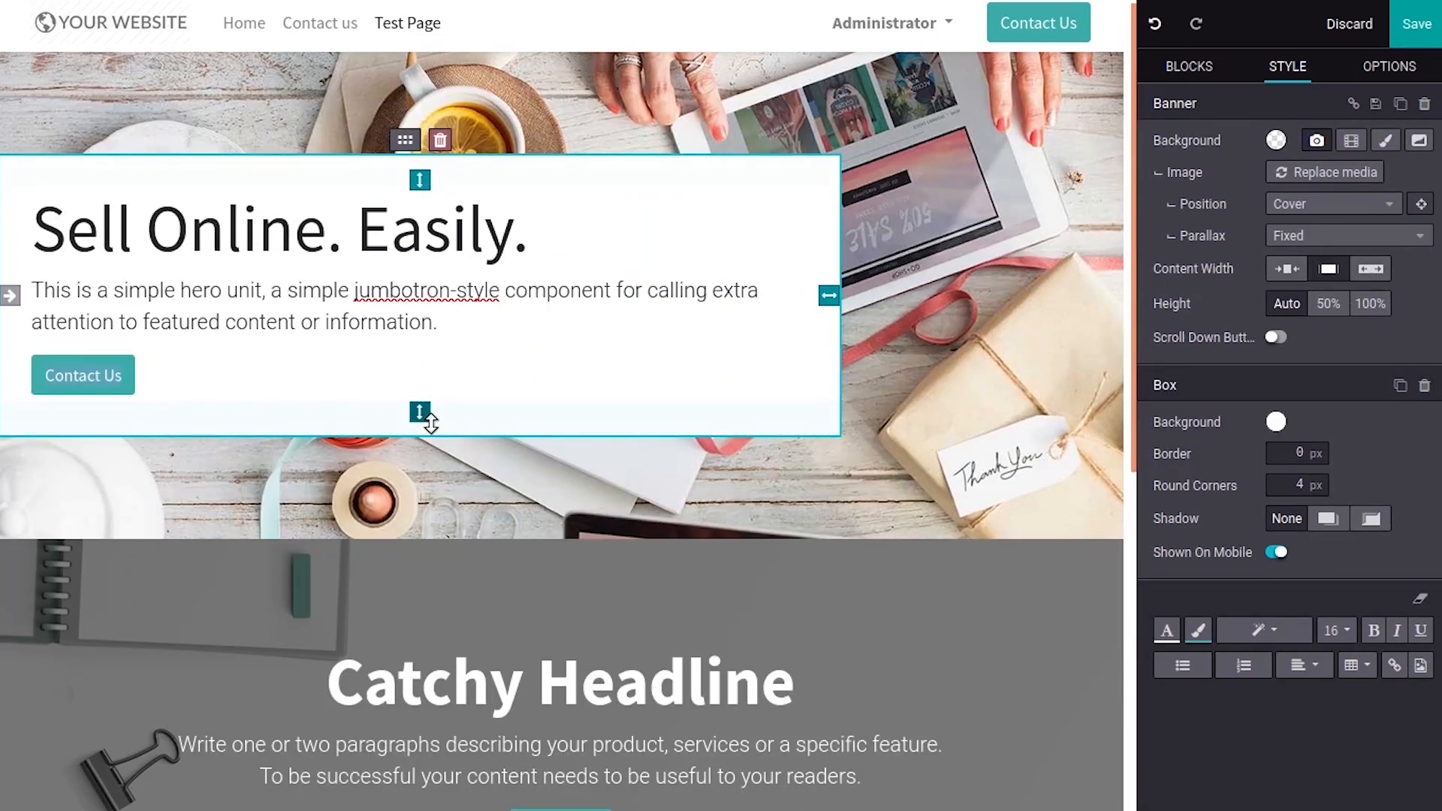
{"action": "left_click_drag", "start_coordinate": [419, 413], "coordinate": [453, 531]}
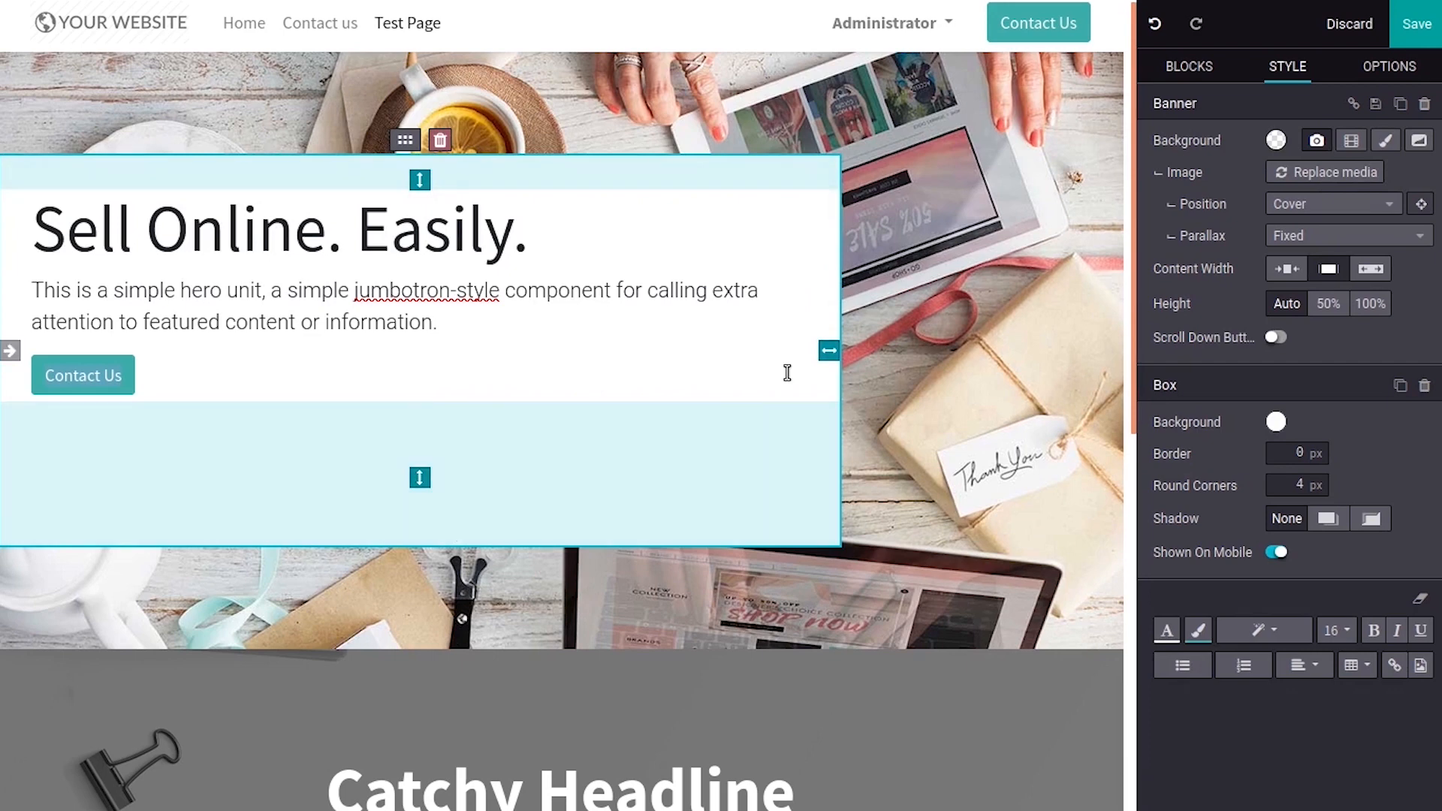
{"action": "mouse_move", "coordinate": [840, 356]}
{"action": "left_mouse_down"}
{"action": "mouse_move", "coordinate": [667, 365]}
{"action": "mouse_move", "coordinate": [829, 368]}
{"action": "left_mouse_up"}
{"action": "left_click", "coordinate": [438, 392]}
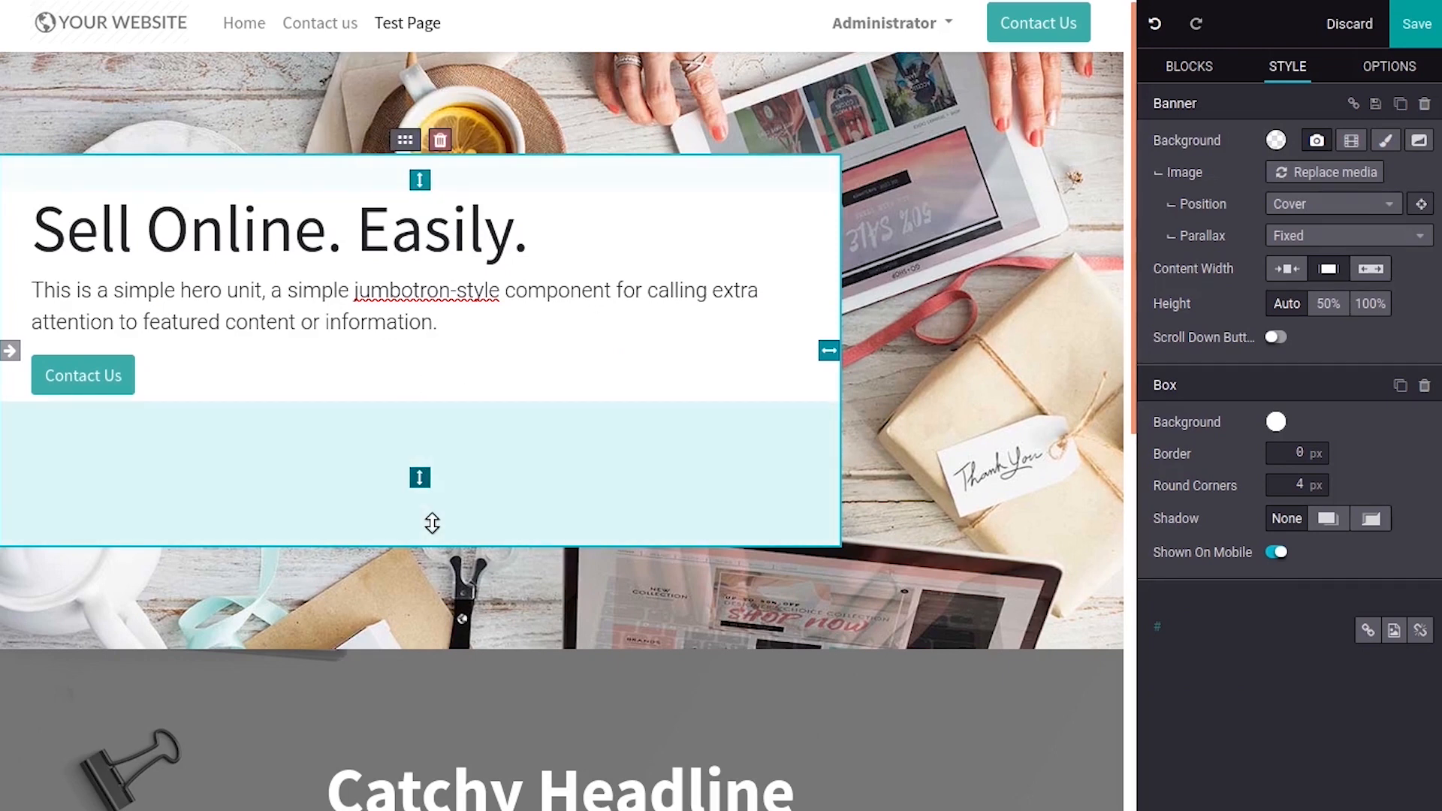
{"action": "left_click_drag", "start_coordinate": [418, 479], "coordinate": [383, 145]}
Move the Cover block above the Banner and back below it
{"action": "left_click", "coordinate": [508, 608]}
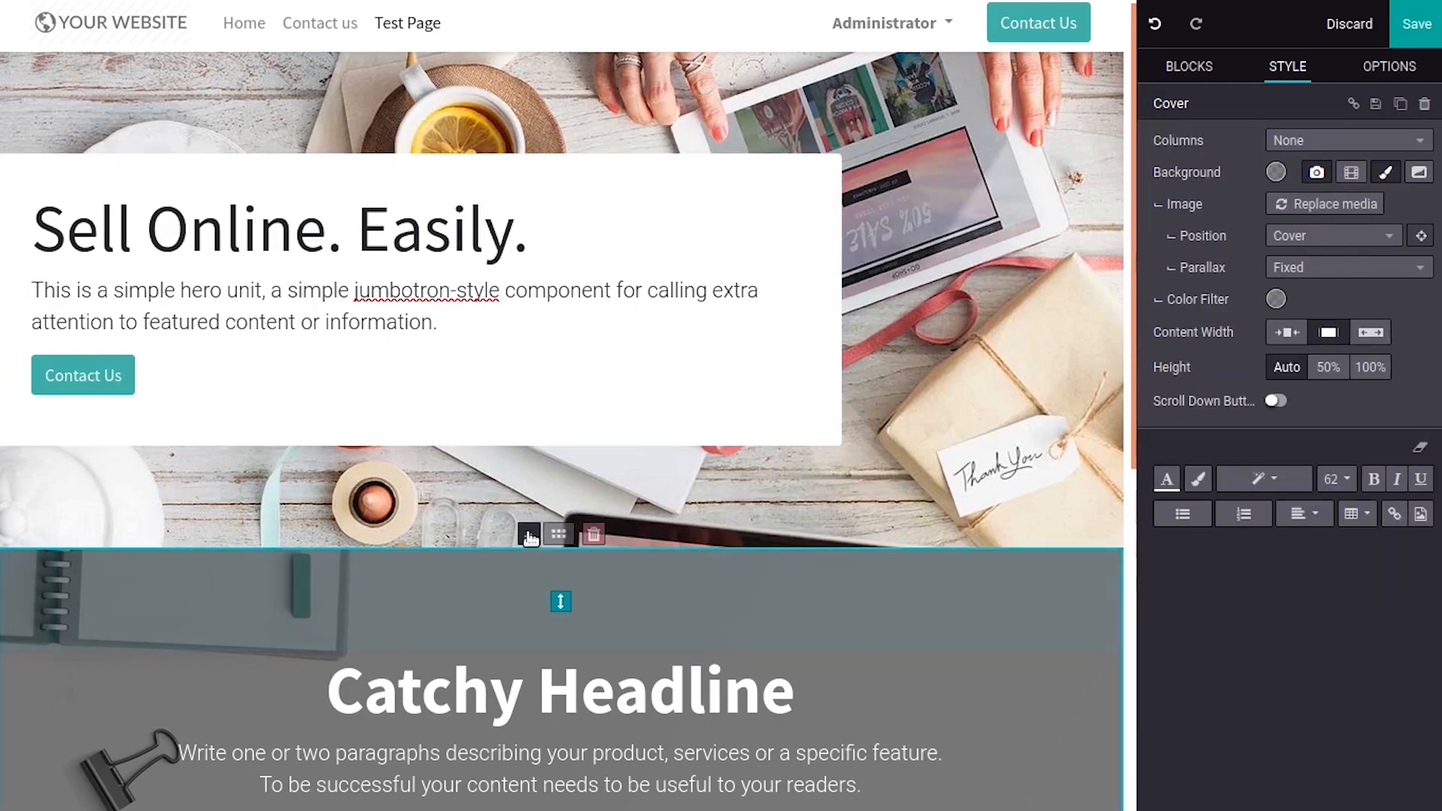
{"action": "left_click", "coordinate": [530, 534]}
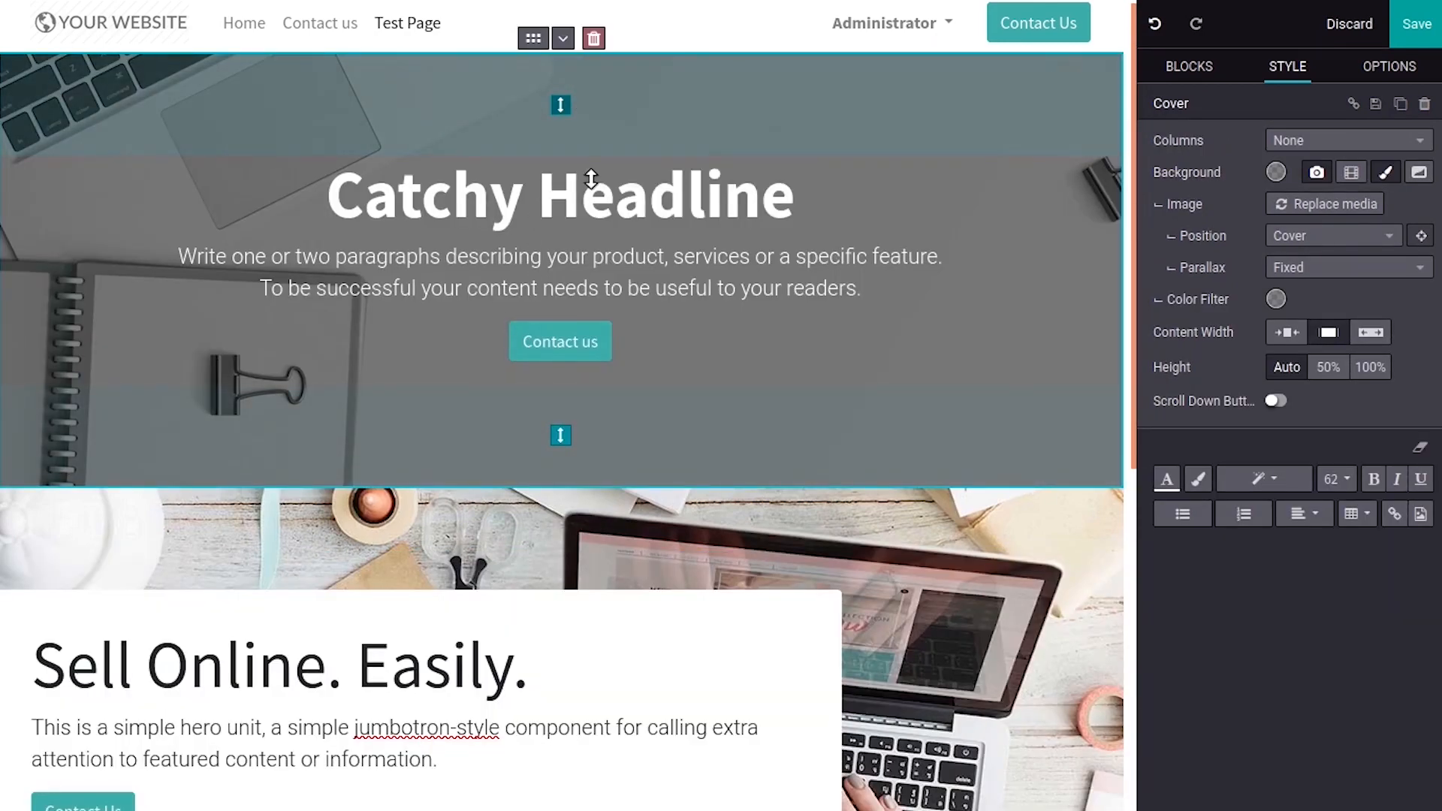
{"action": "left_click", "coordinate": [563, 38]}
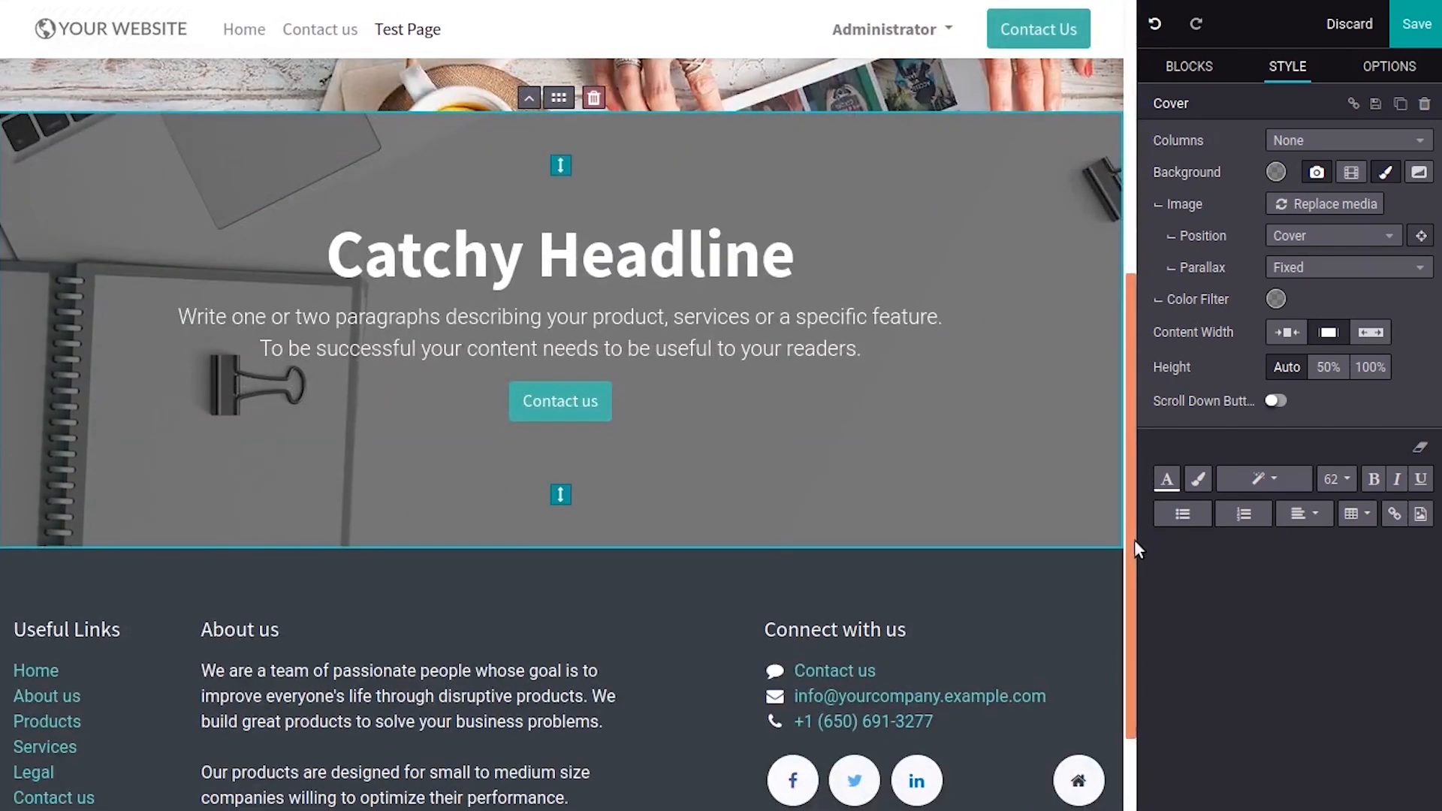
Add a Text - Image block below the Cover
{"action": "left_click_drag", "start_coordinate": [1131, 475], "coordinate": [1120, 328]}
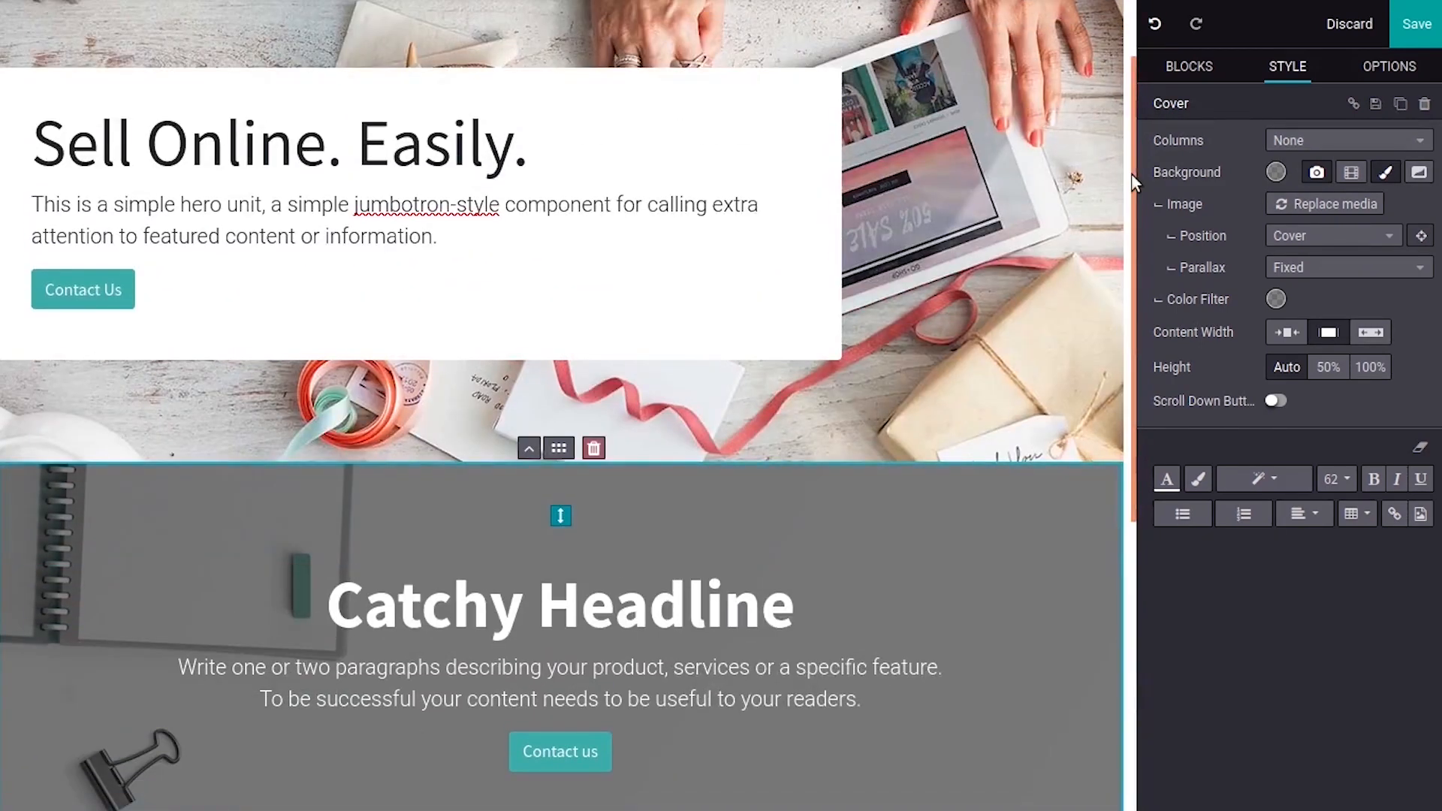
{"action": "left_click_drag", "start_coordinate": [1126, 407], "coordinate": [1112, 290]}
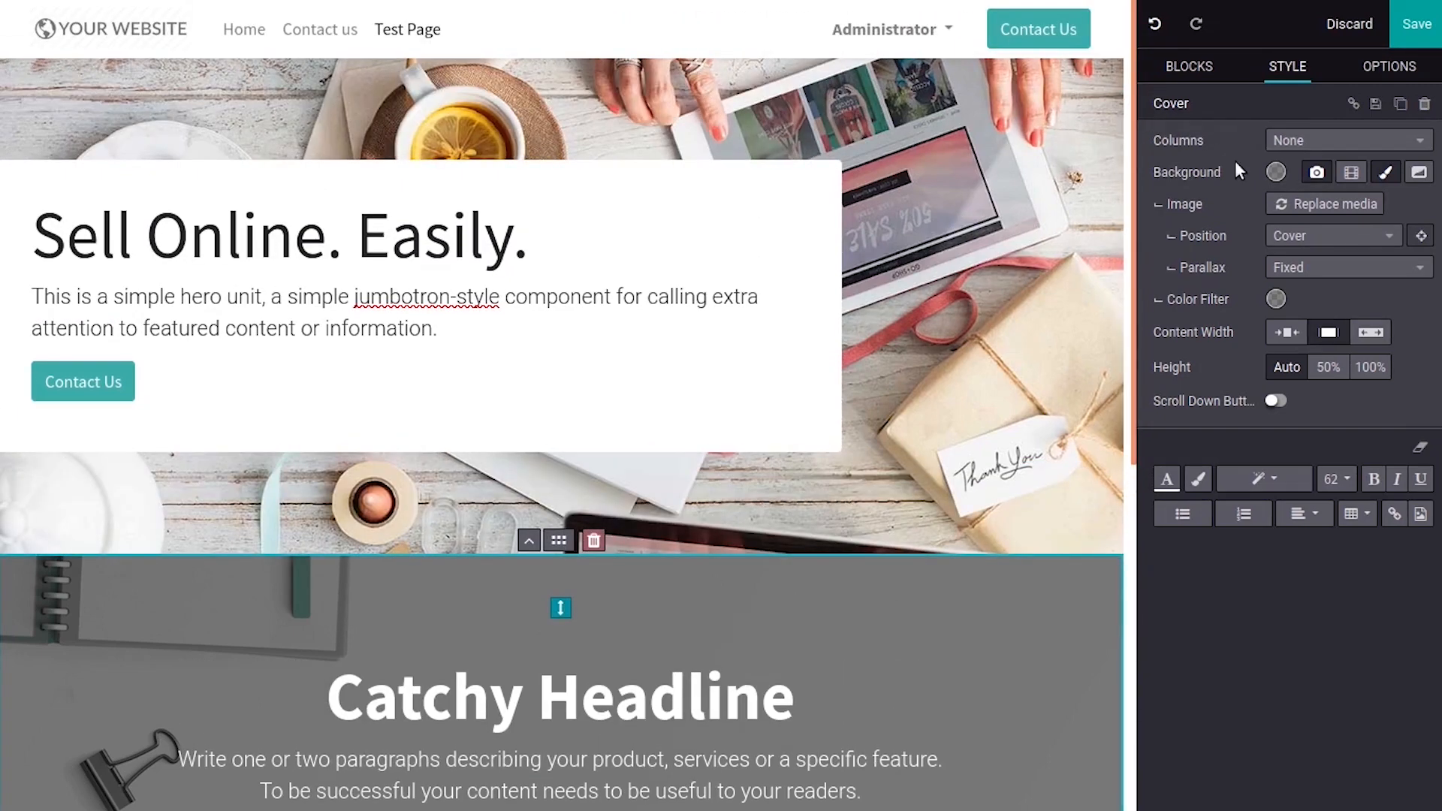
{"action": "left_click", "coordinate": [1189, 66]}
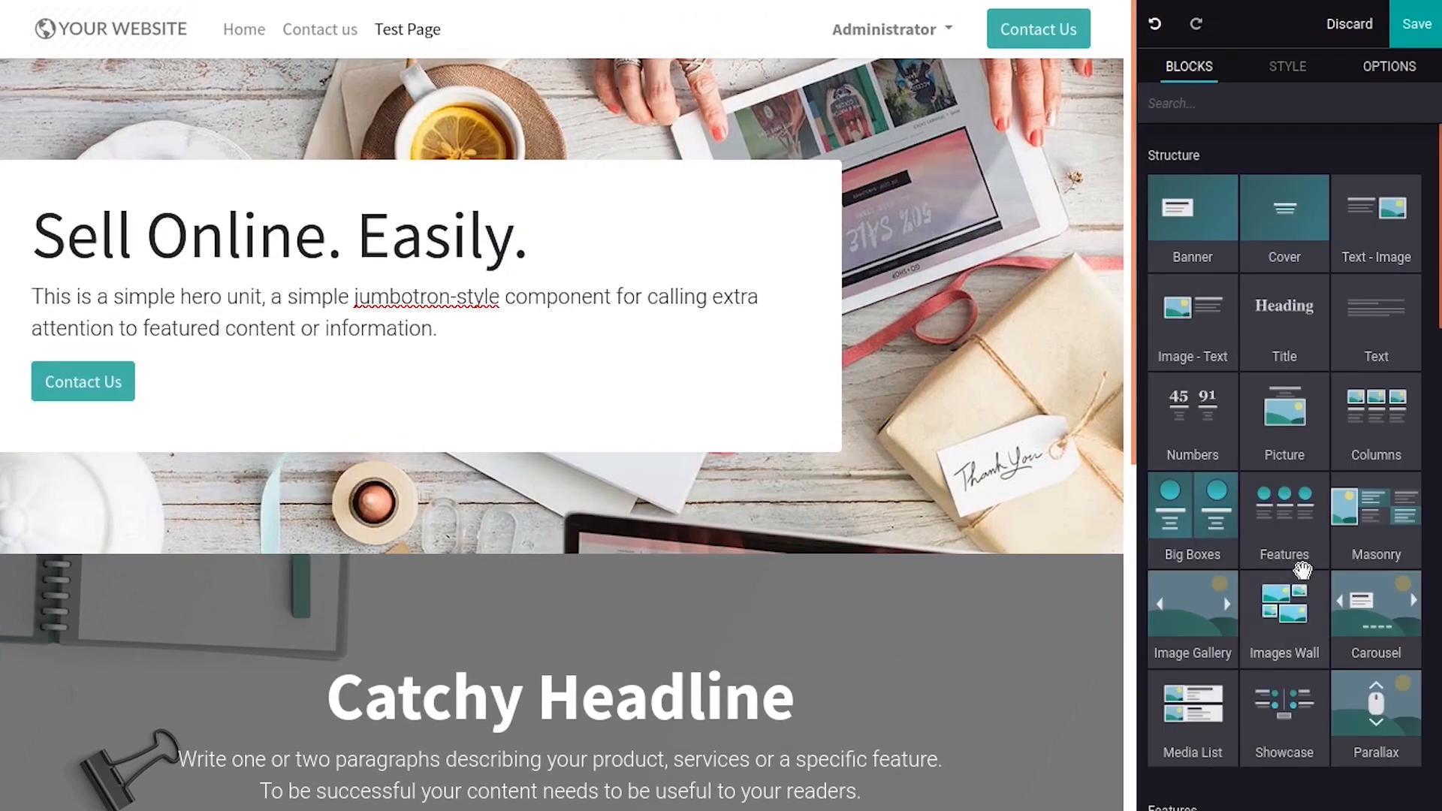
{"action": "left_click_drag", "start_coordinate": [1378, 226], "coordinate": [715, 782]}
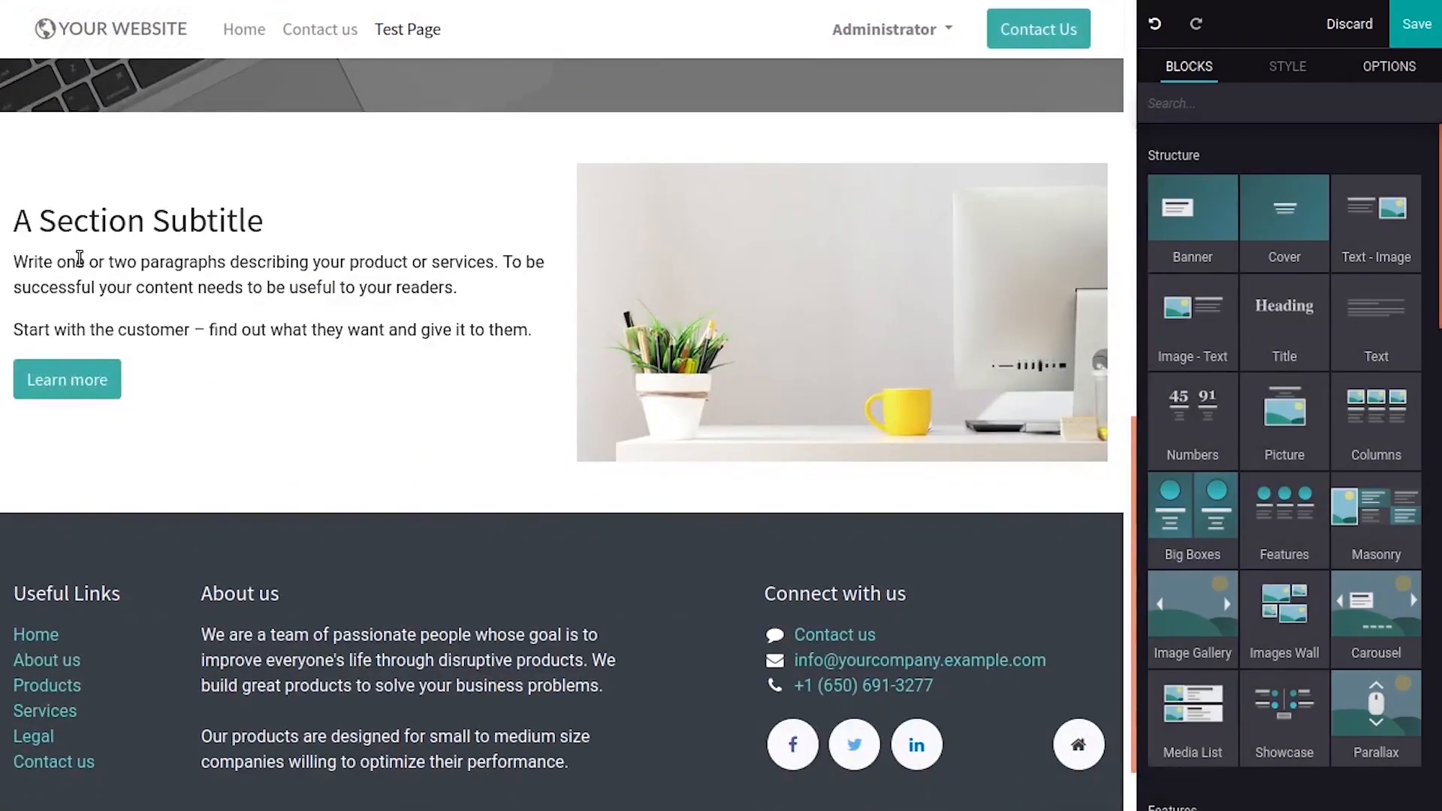
Select the subtitle and paragraph text of the Text - Image block to view the available text formatting options
{"action": "left_click_drag", "start_coordinate": [26, 225], "coordinate": [399, 300]}
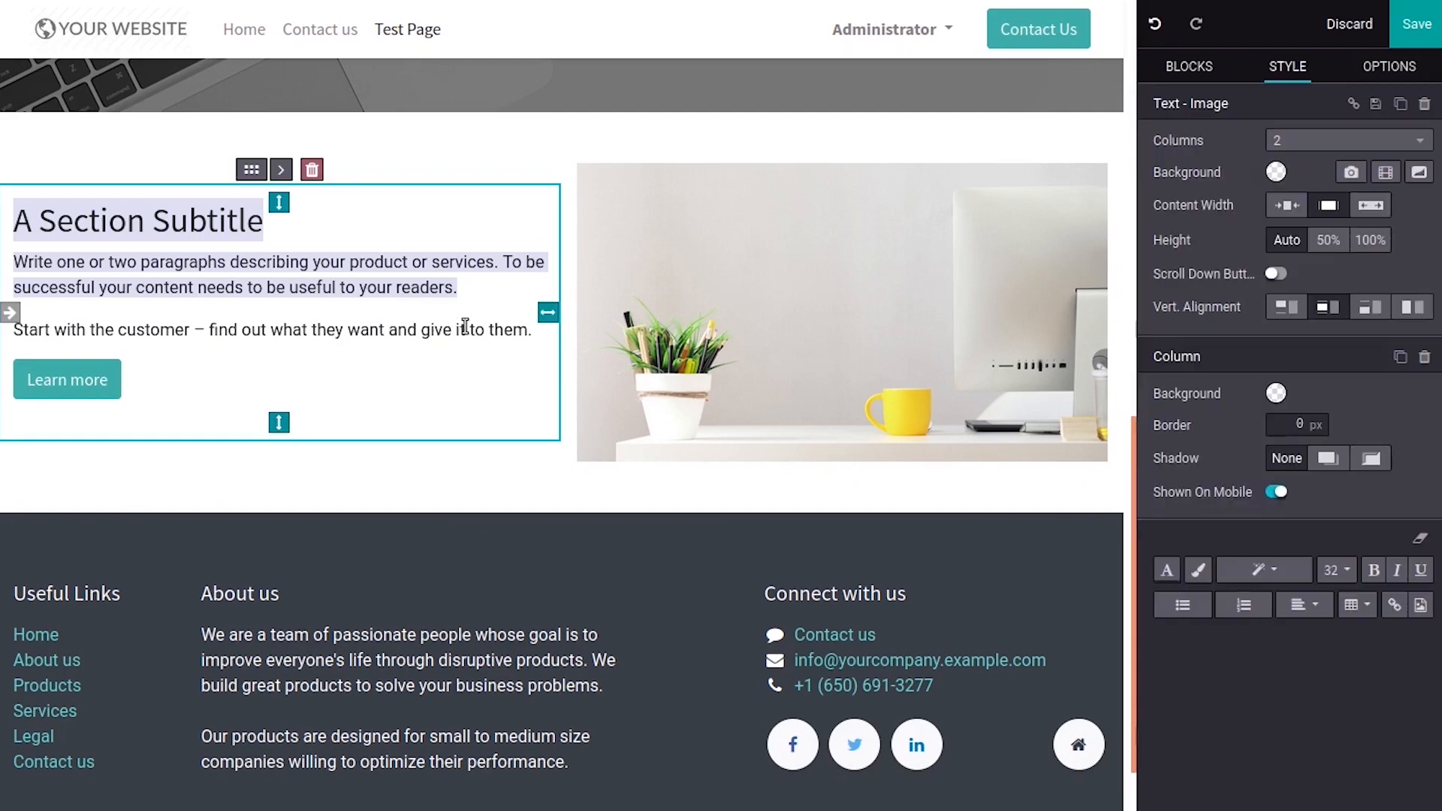
{"action": "triple_click", "coordinate": [466, 329]}
{"action": "triple_click", "coordinate": [255, 275]}
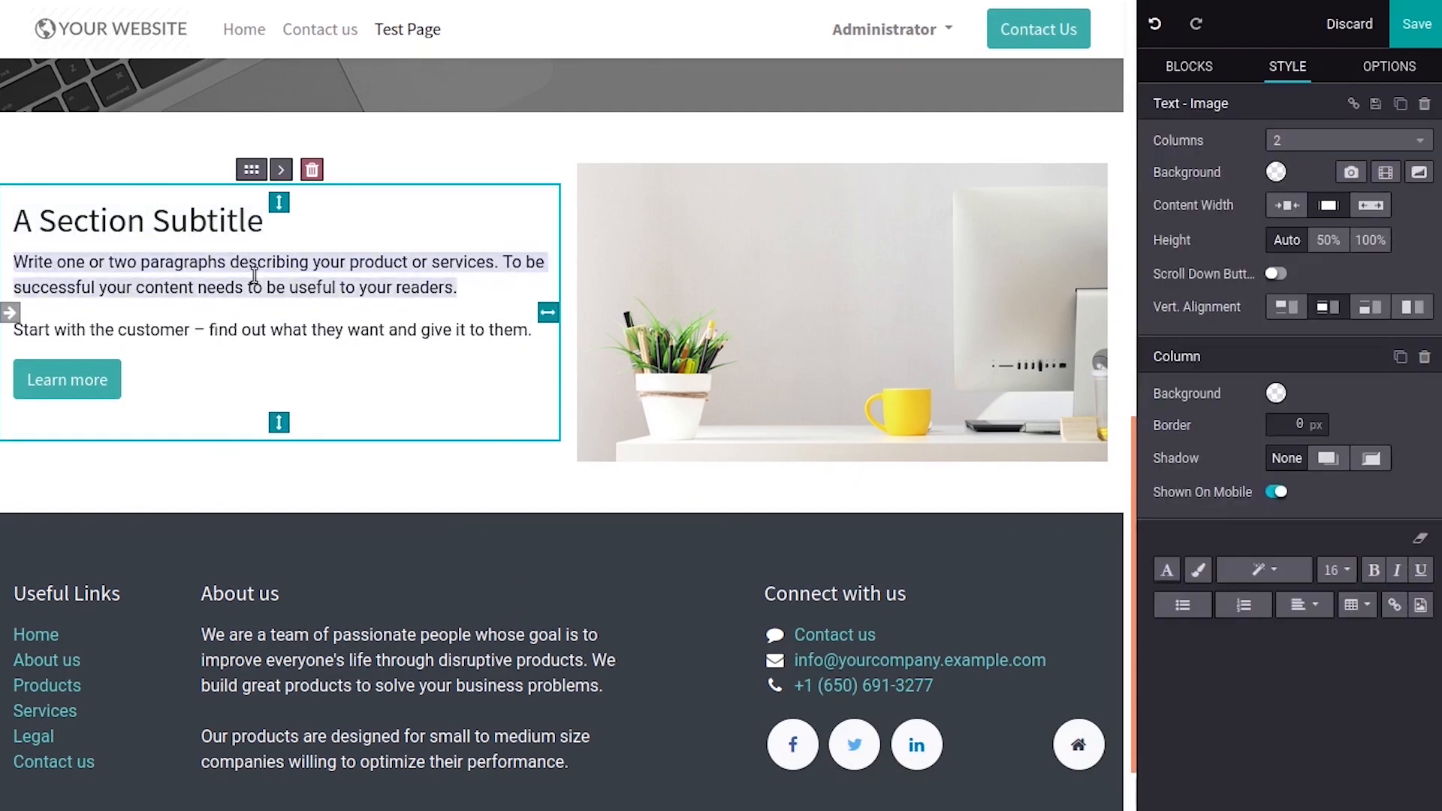
{"action": "left_click", "coordinate": [465, 287]}
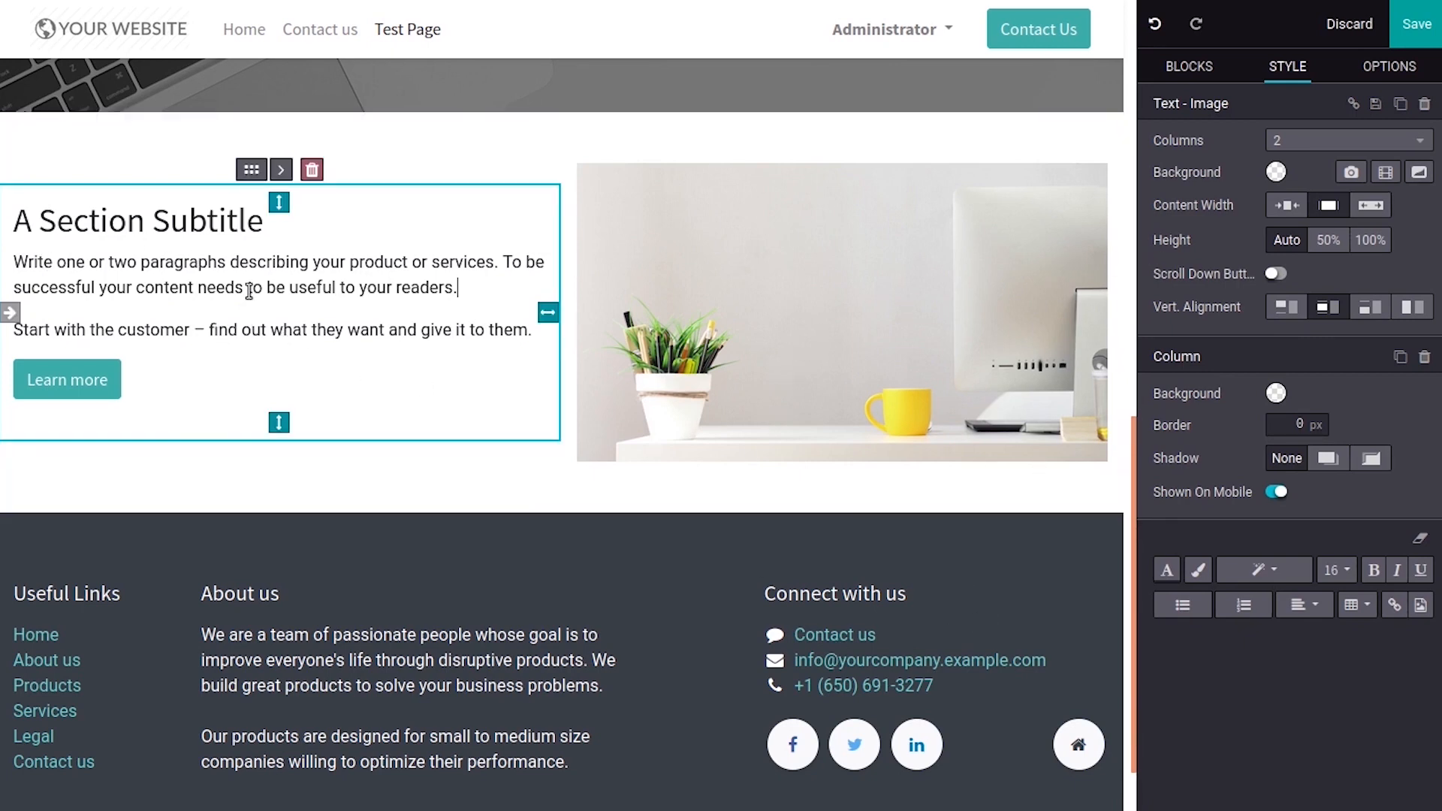
Open the media selection for the Text - Image block's picture and search the image library for "car"
{"action": "left_click", "coordinate": [684, 298]}
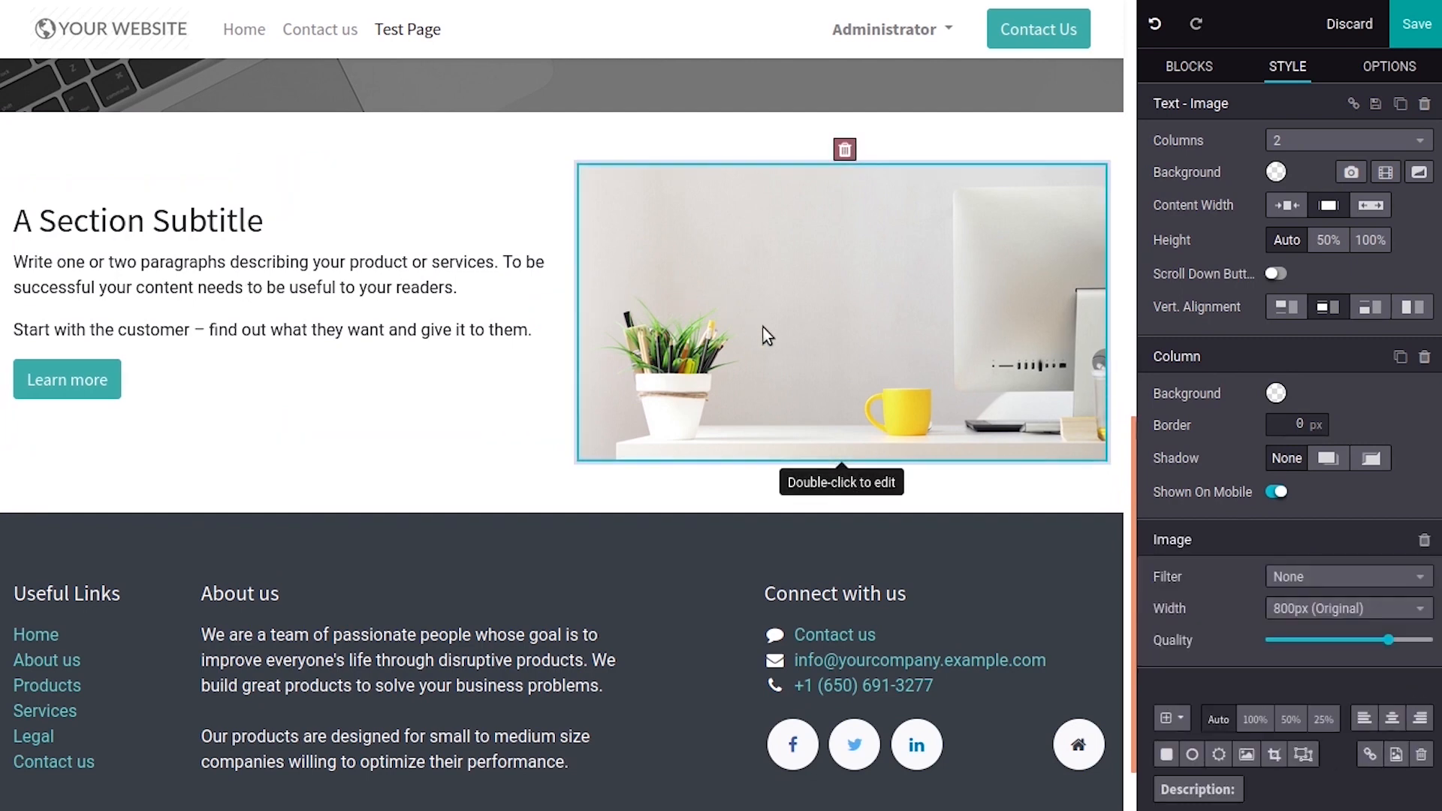
{"action": "double_click", "coordinate": [707, 335]}
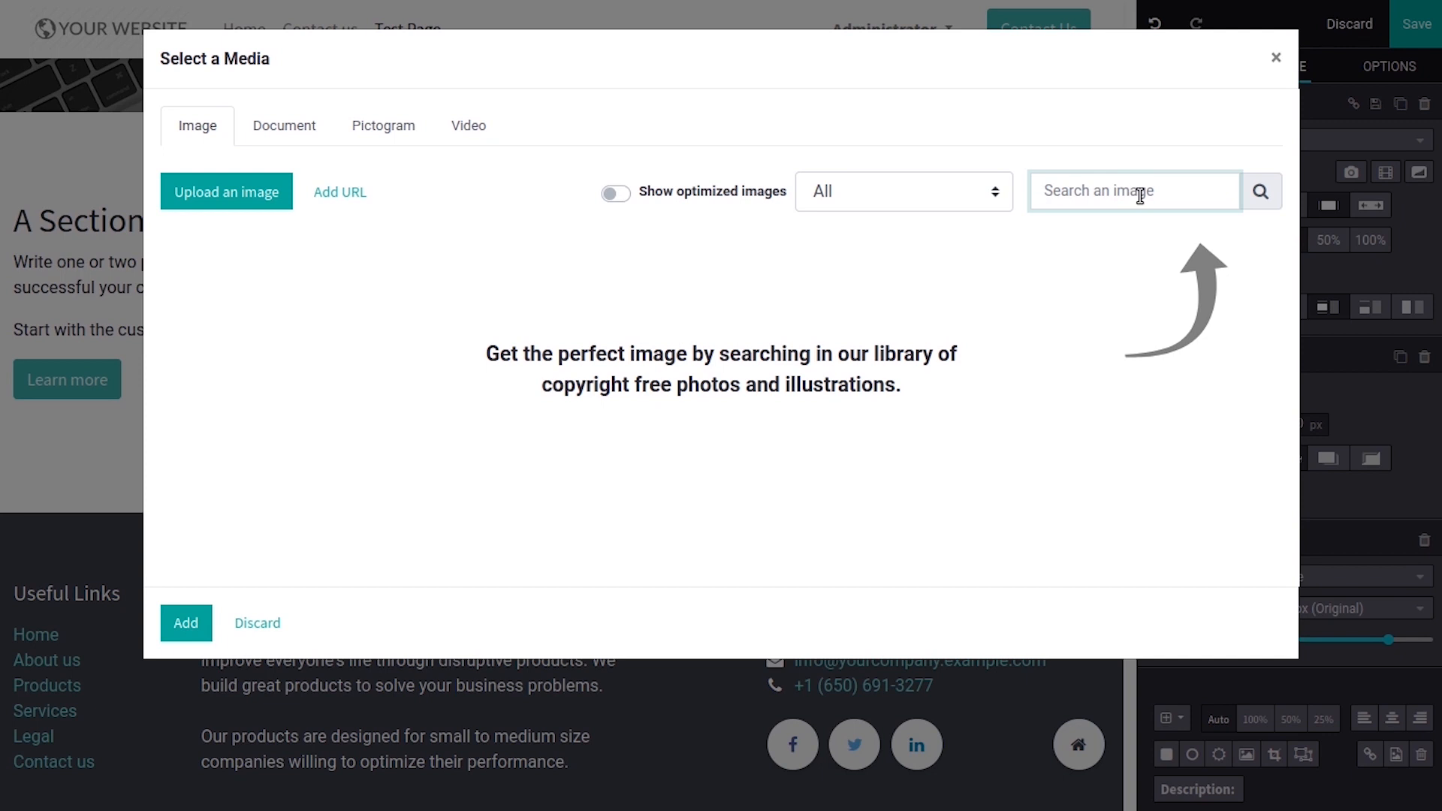
{"action": "type", "text": "car"}
{"action": "left_click", "coordinate": [1287, 192]}
{"action": "left_click", "coordinate": [1266, 193]}
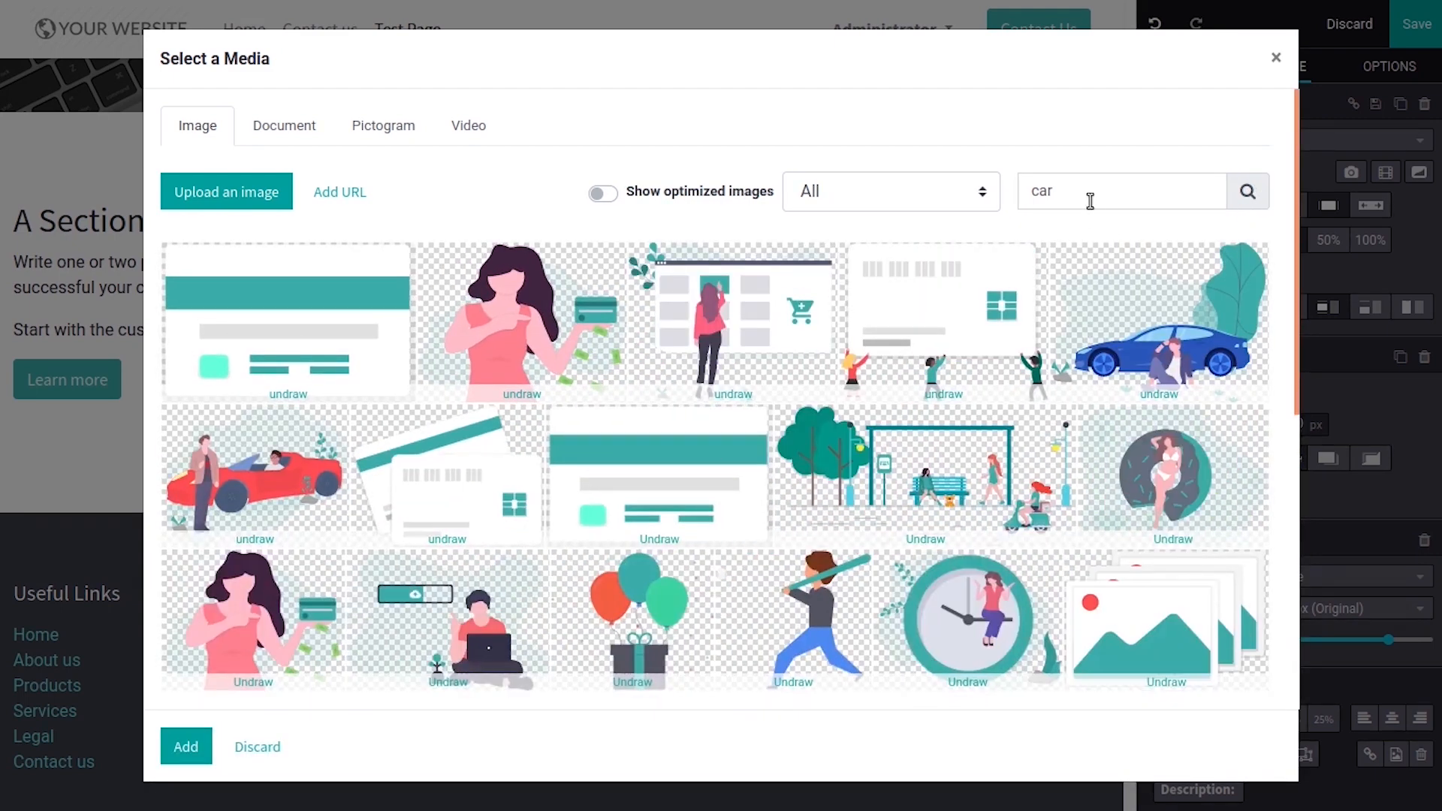
Review the Document, Pictogram and Video media options and close the media selection without replacing the picture
{"action": "left_click", "coordinate": [298, 131]}
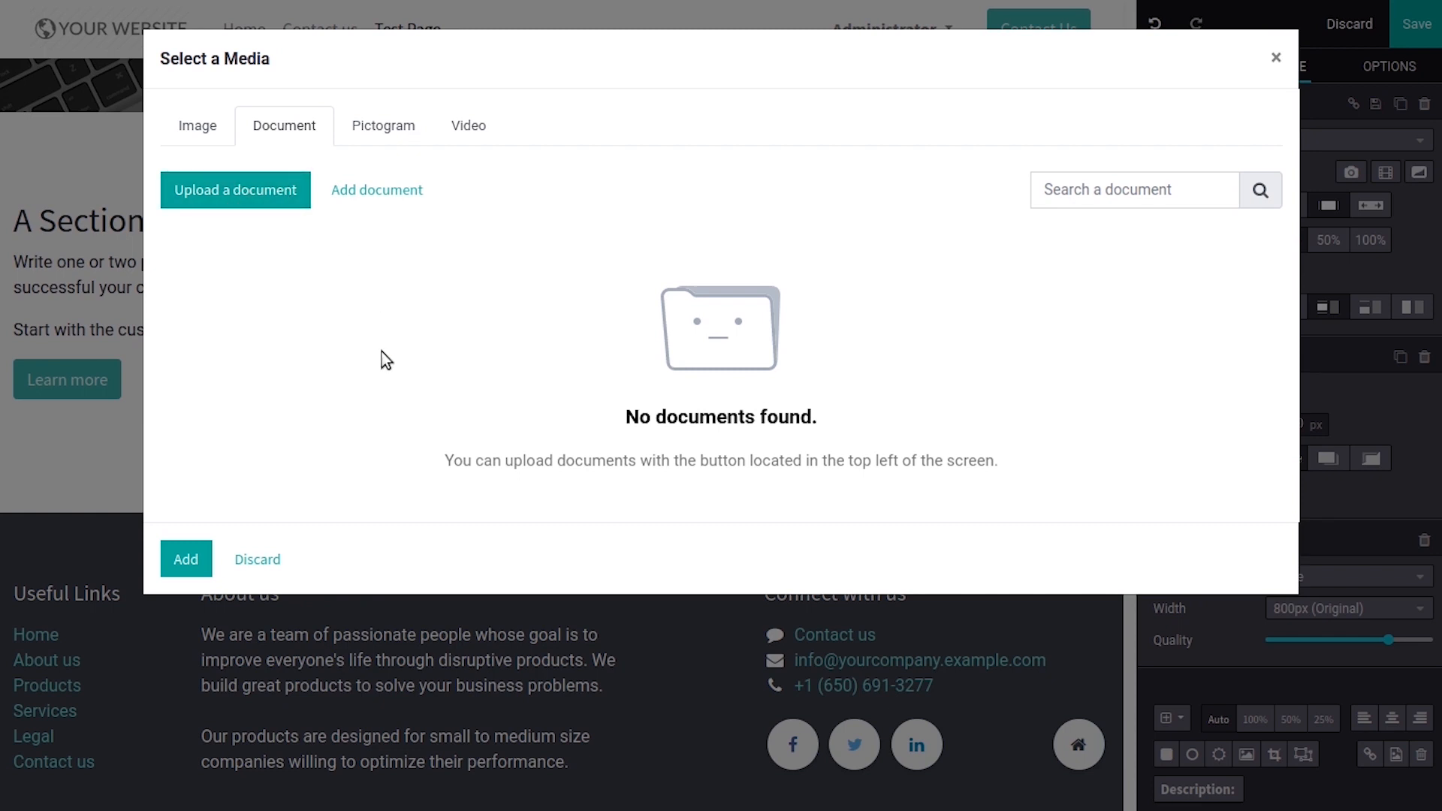
{"action": "left_click", "coordinate": [376, 137]}
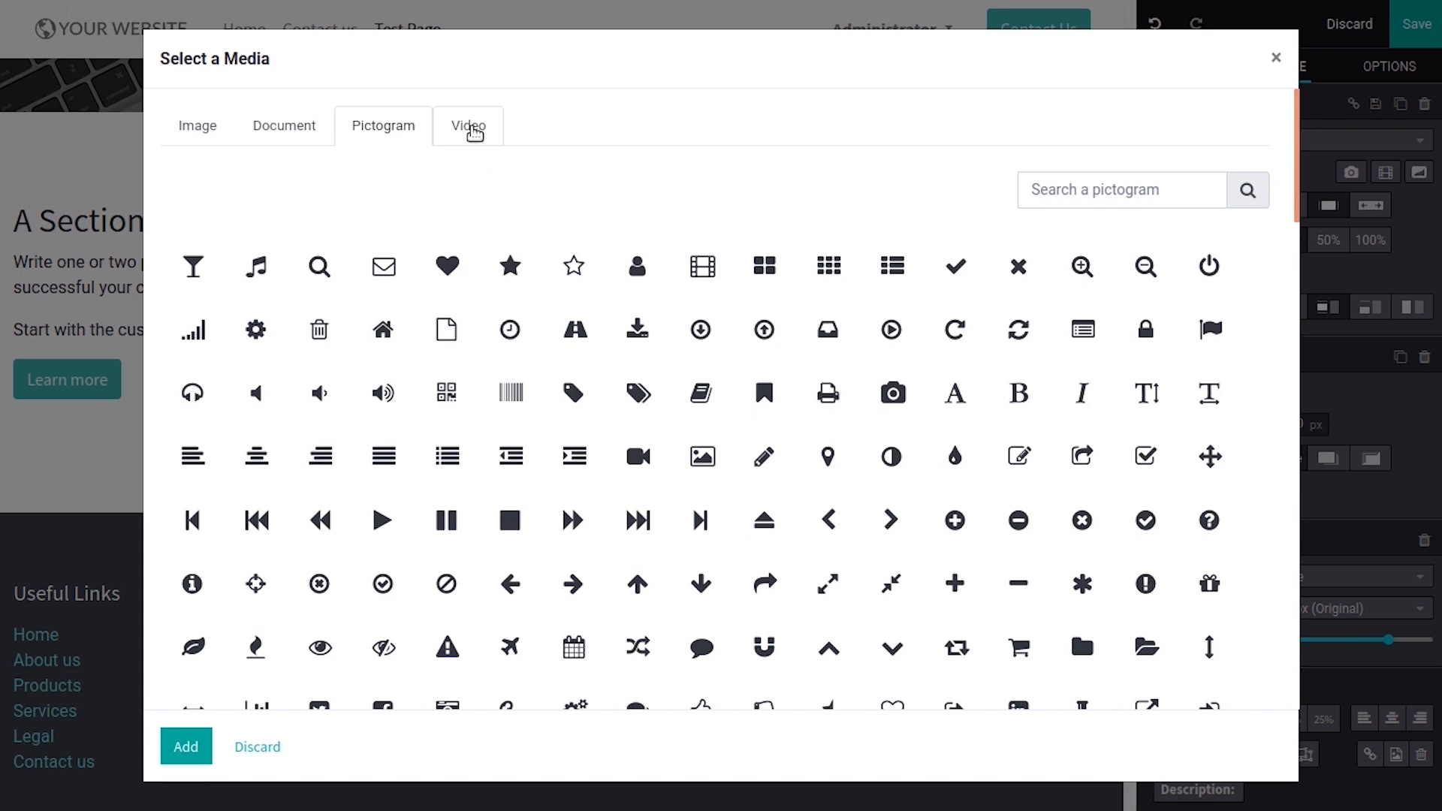
{"action": "left_click", "coordinate": [473, 130]}
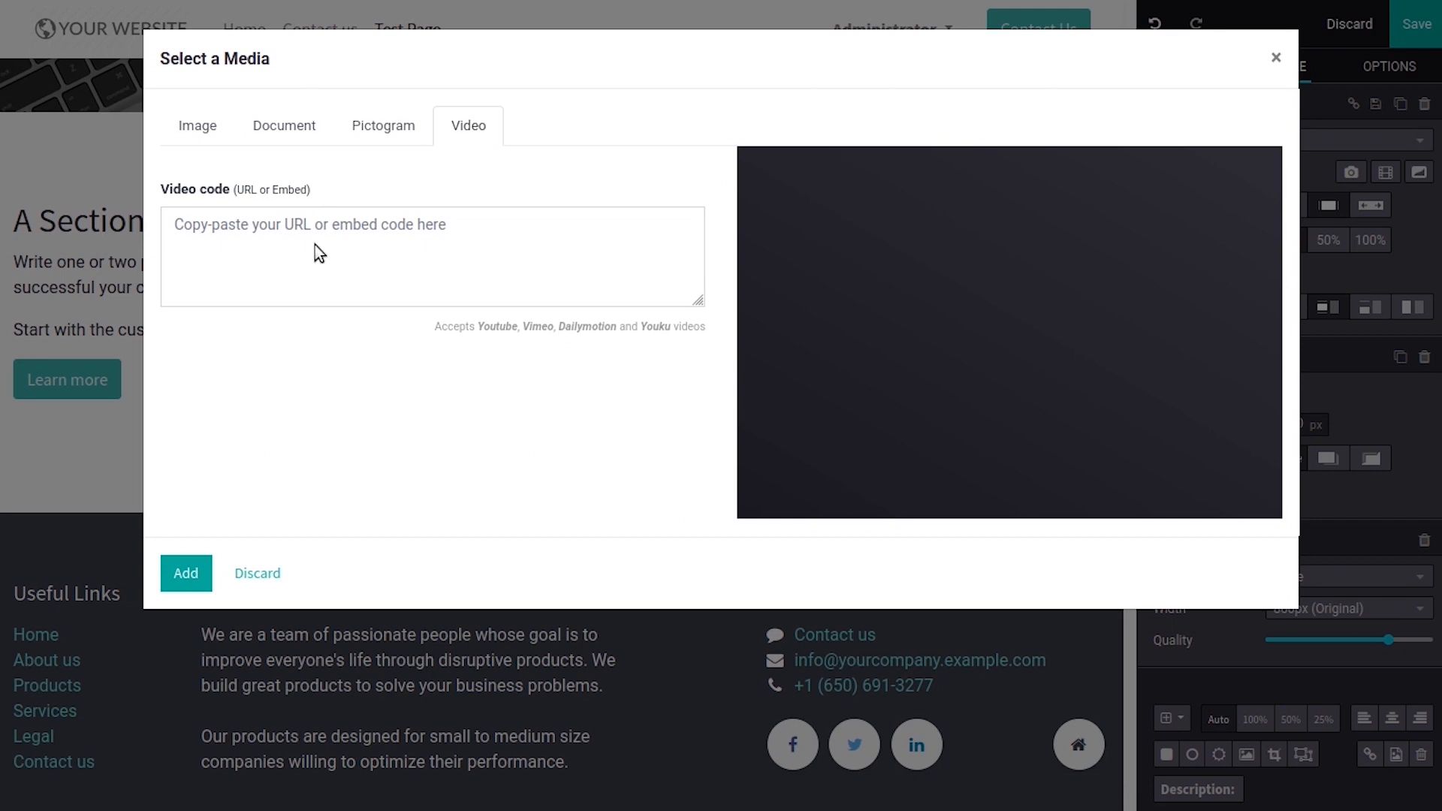
{"action": "left_click", "coordinate": [316, 226]}
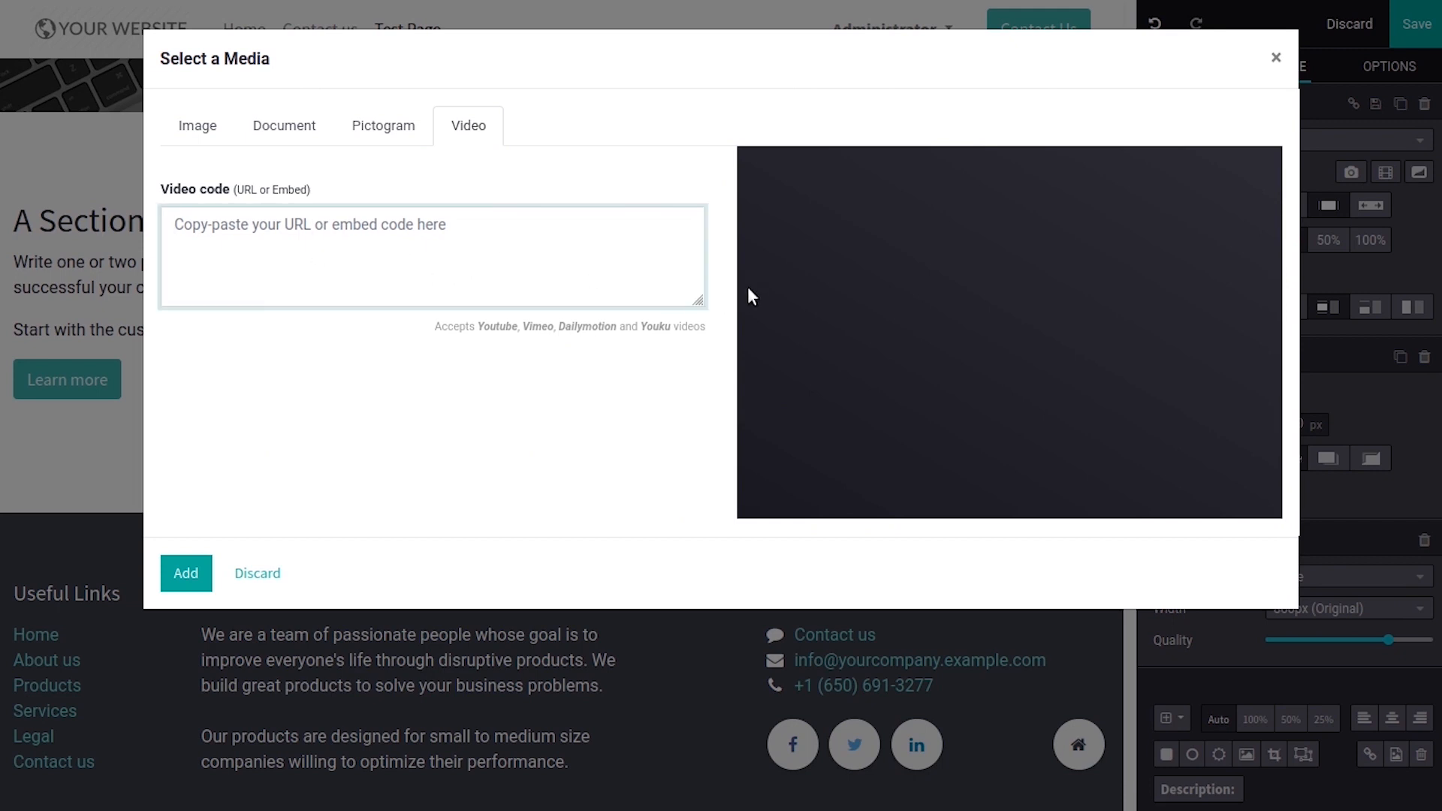
{"action": "left_click", "coordinate": [1277, 57]}
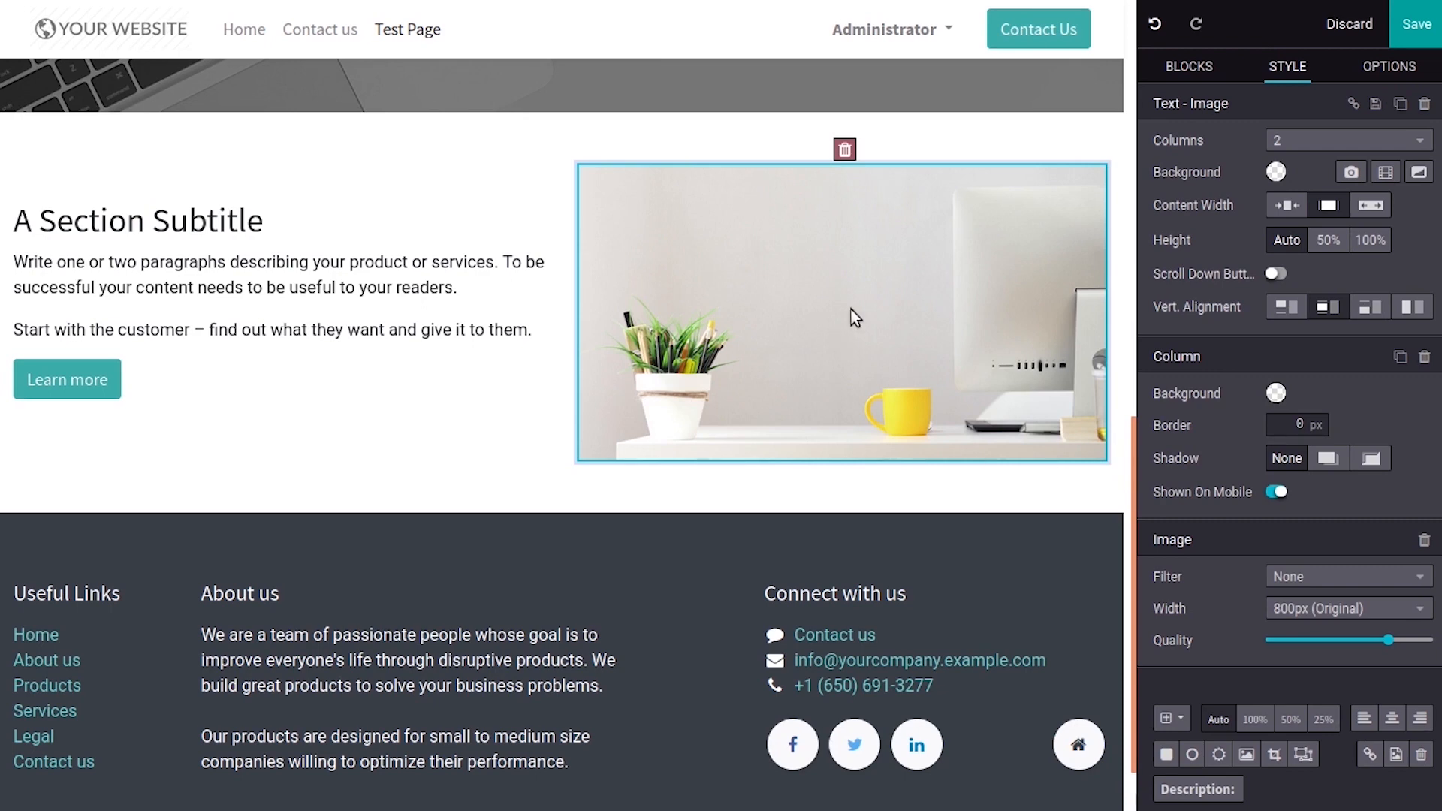
Move the text column of the Text - Image block to the other side of the picture and back
{"action": "left_click", "coordinate": [393, 433]}
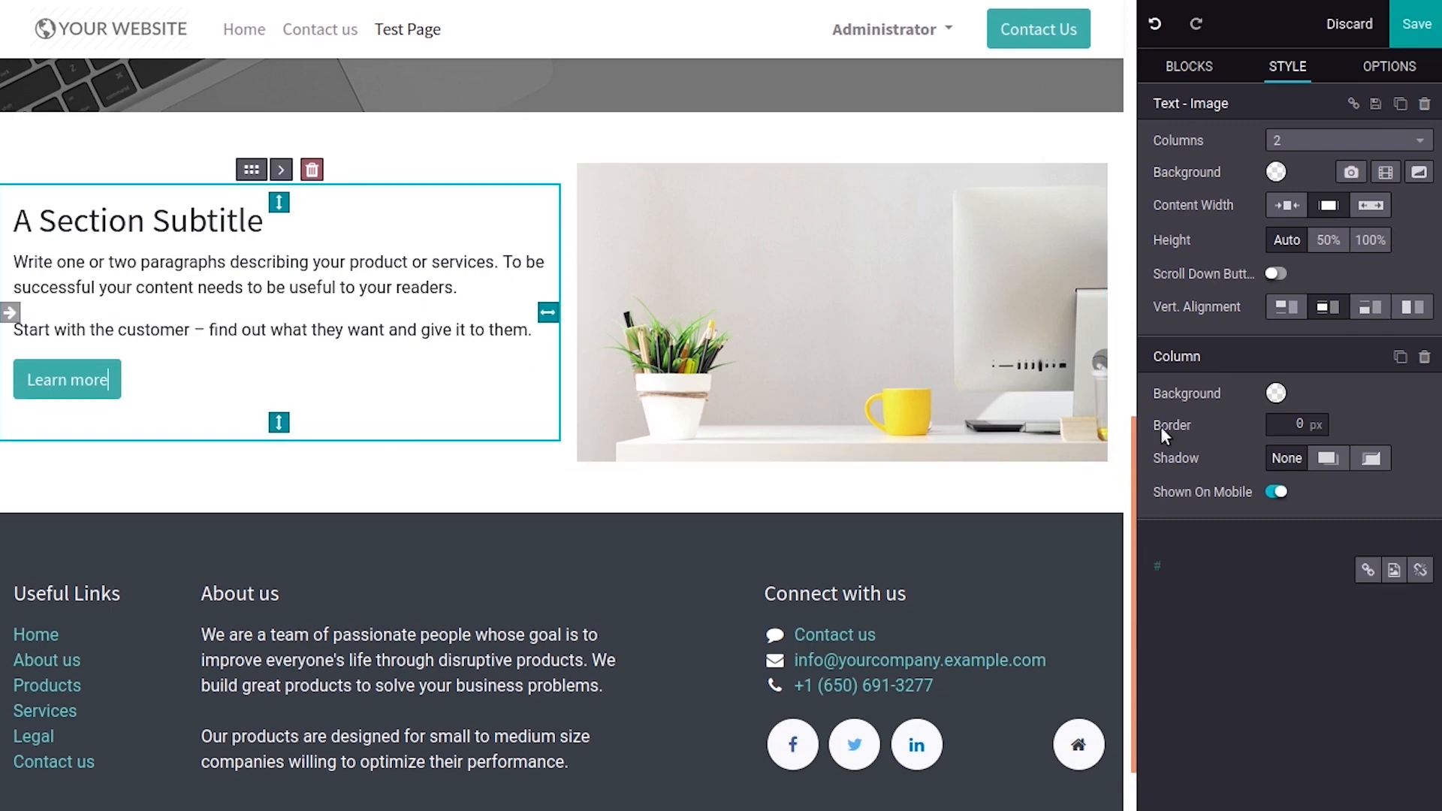
{"action": "left_click", "coordinate": [282, 172]}
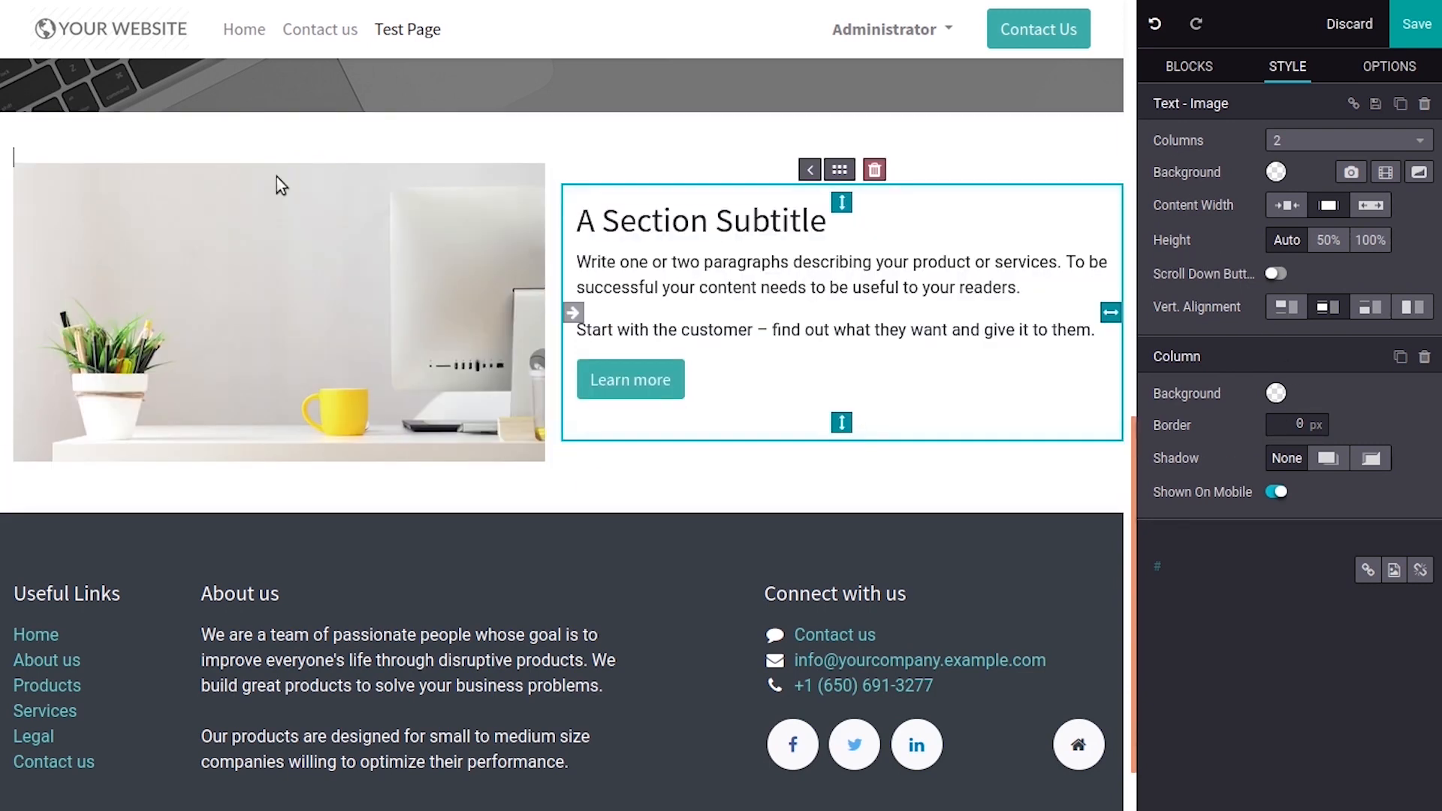
{"action": "left_click", "coordinate": [810, 172]}
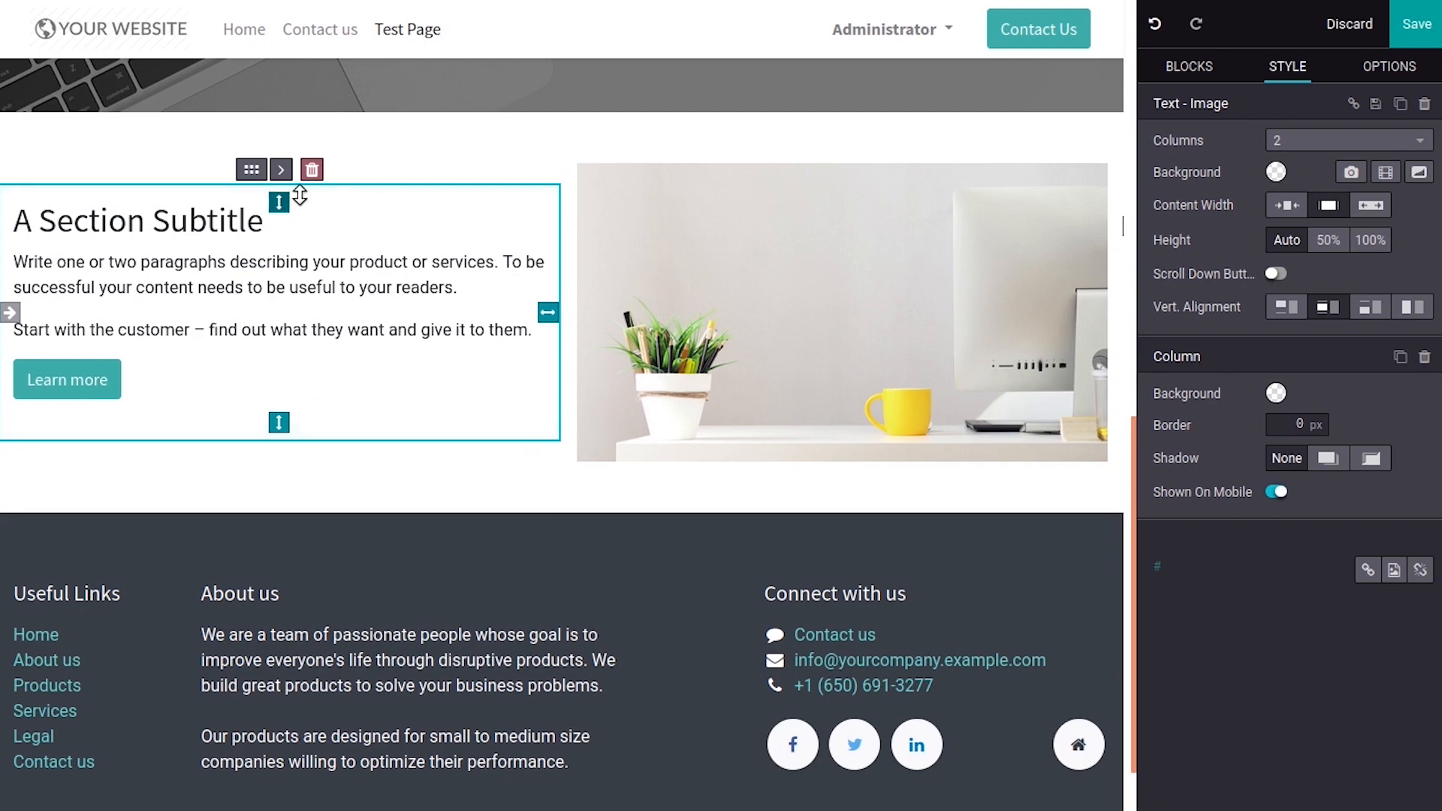
{"action": "left_click", "coordinate": [391, 309]}
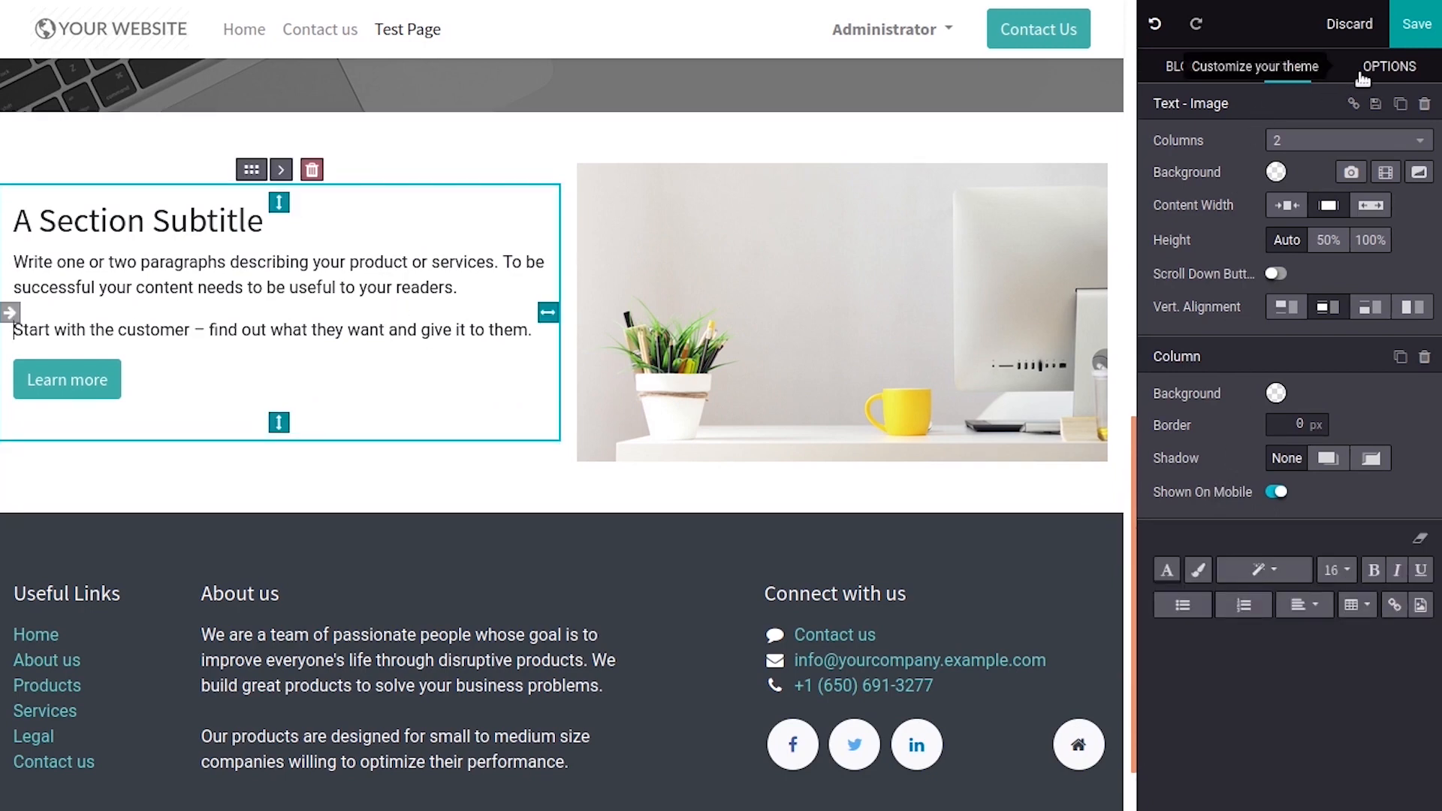
Add a Features block beneath the Text - Image block on the Test Page
{"action": "left_click", "coordinate": [1191, 68]}
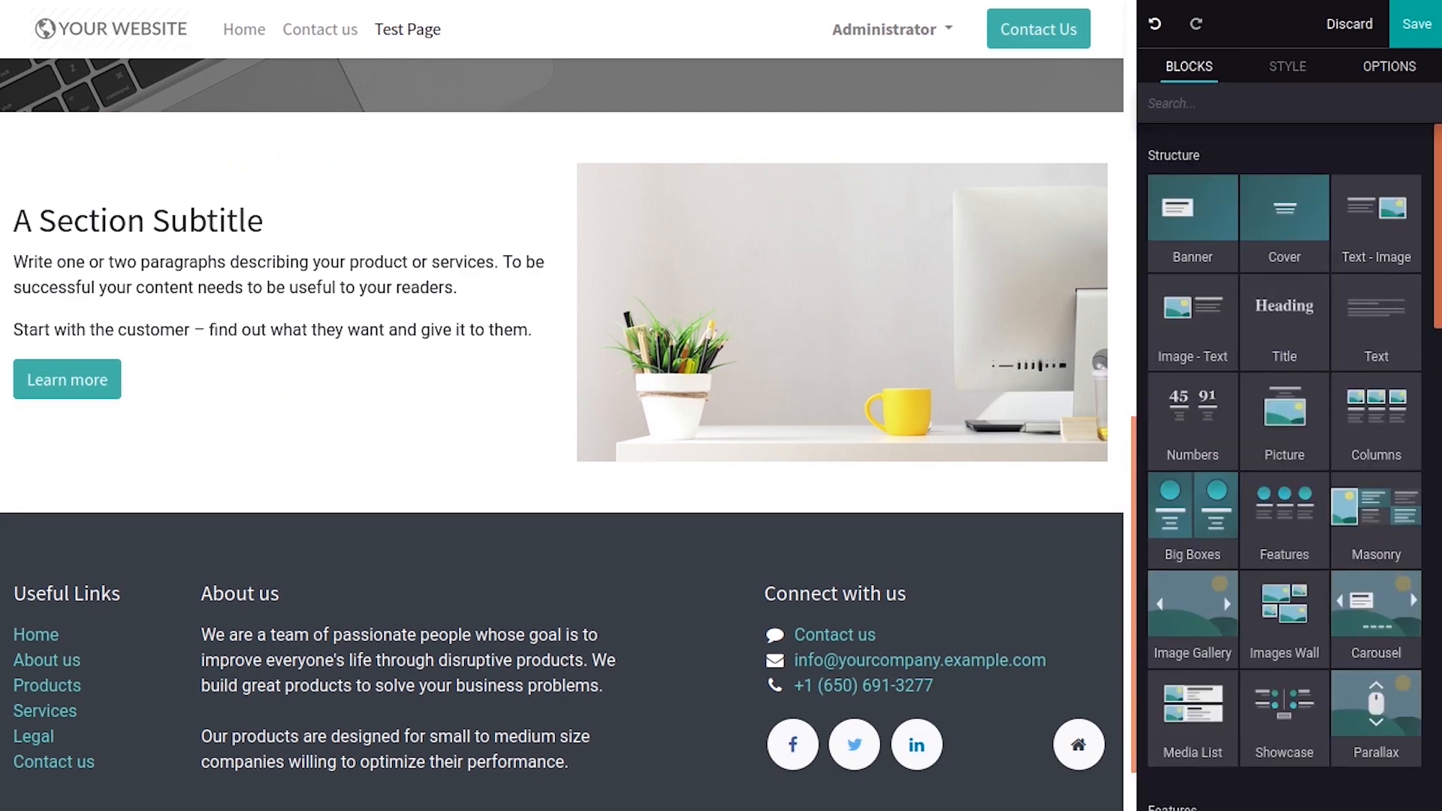
{"action": "scroll", "coordinate": [1297, 461], "scroll_direction": "down", "scroll_amount": 1}
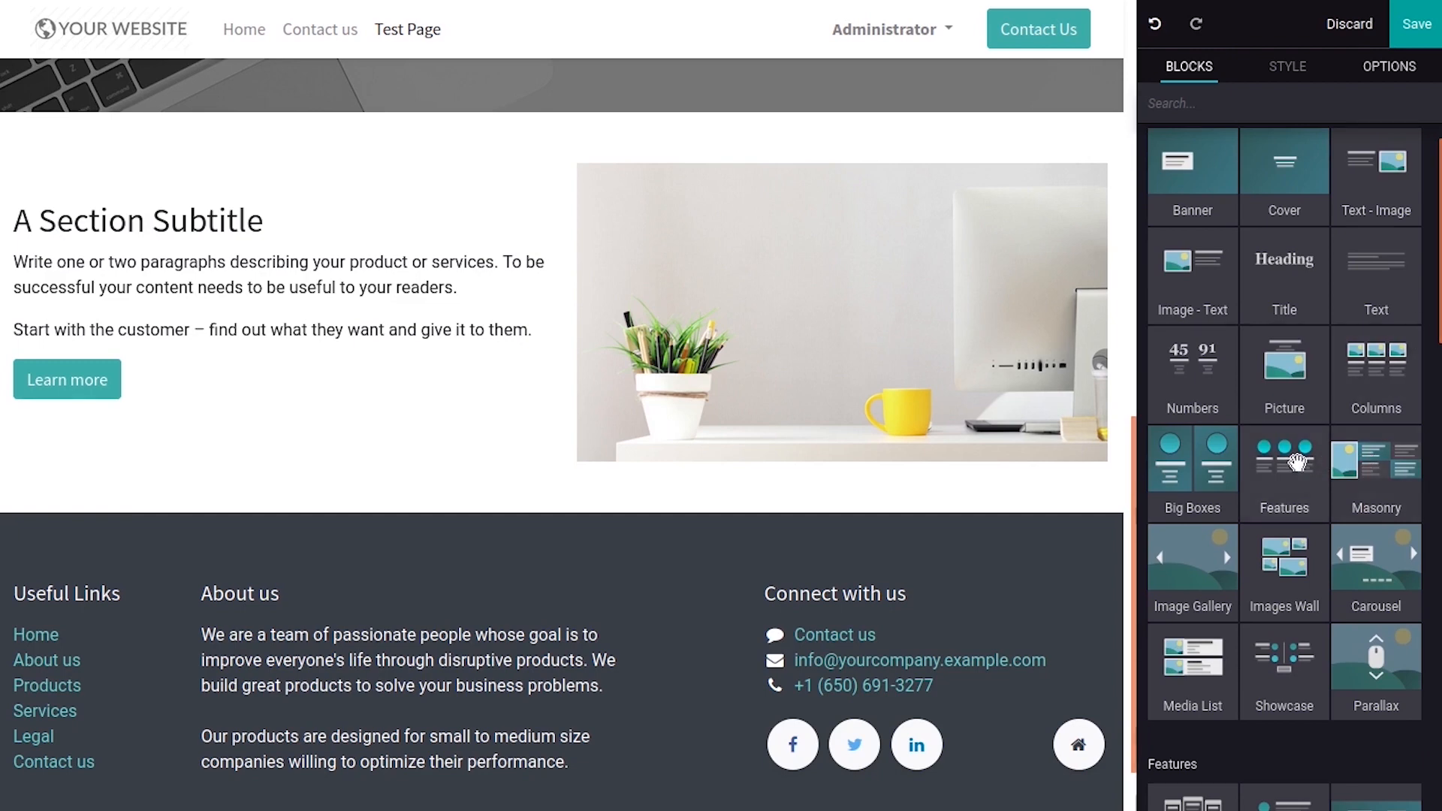
{"action": "left_click_drag", "start_coordinate": [1298, 461], "coordinate": [593, 503]}
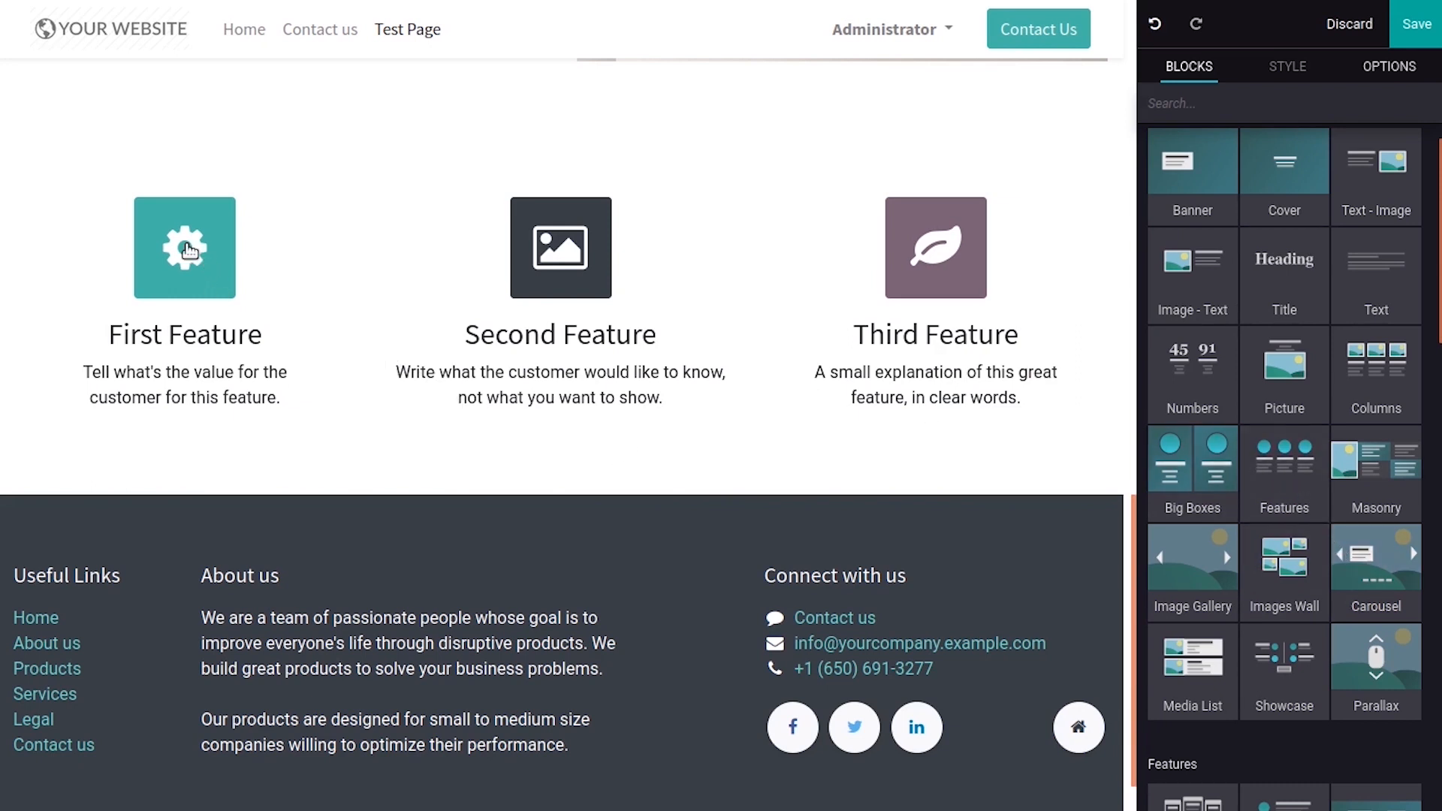
Replace the First Feature column's gear icon with the person pictogram
{"action": "left_click", "coordinate": [223, 267]}
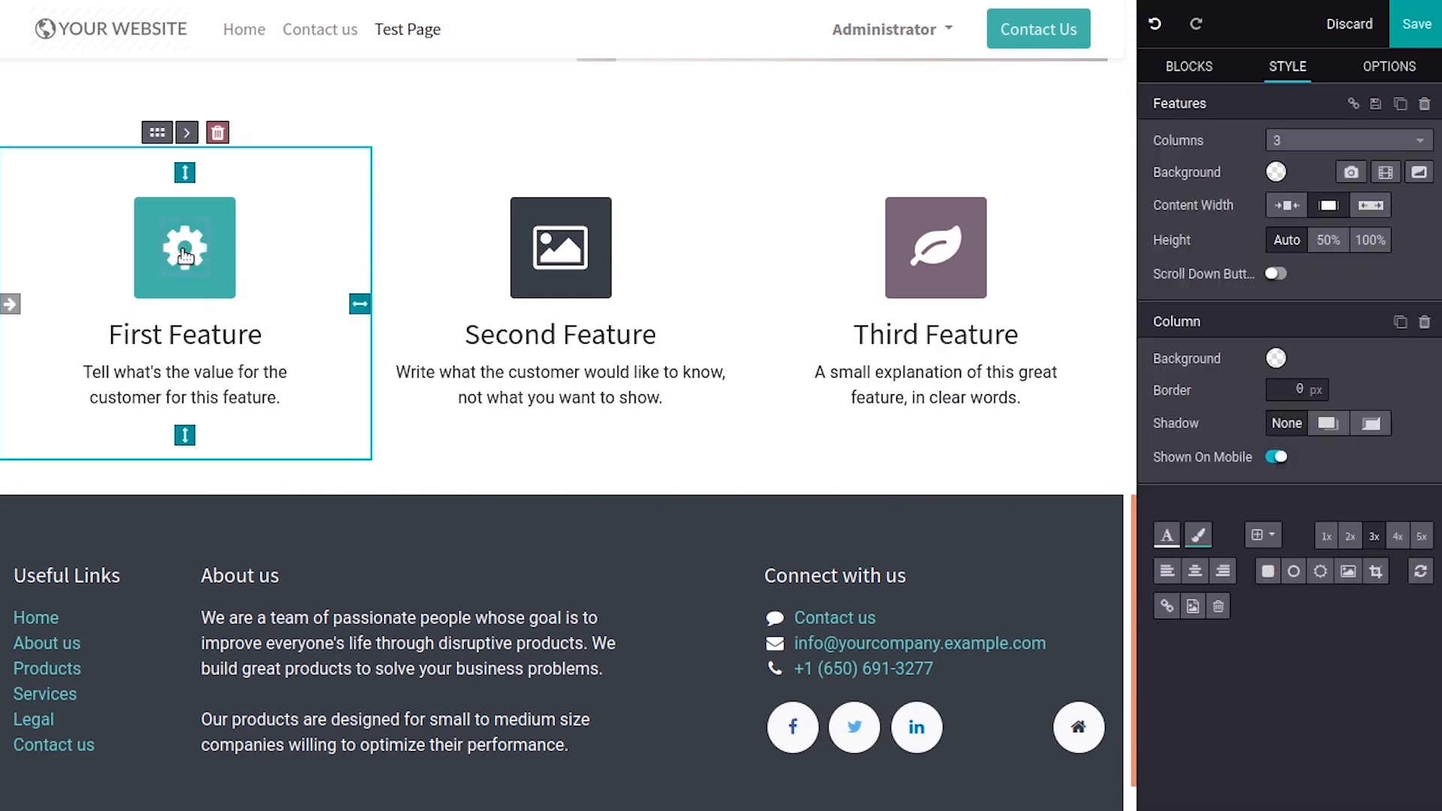
{"action": "double_click", "coordinate": [185, 256]}
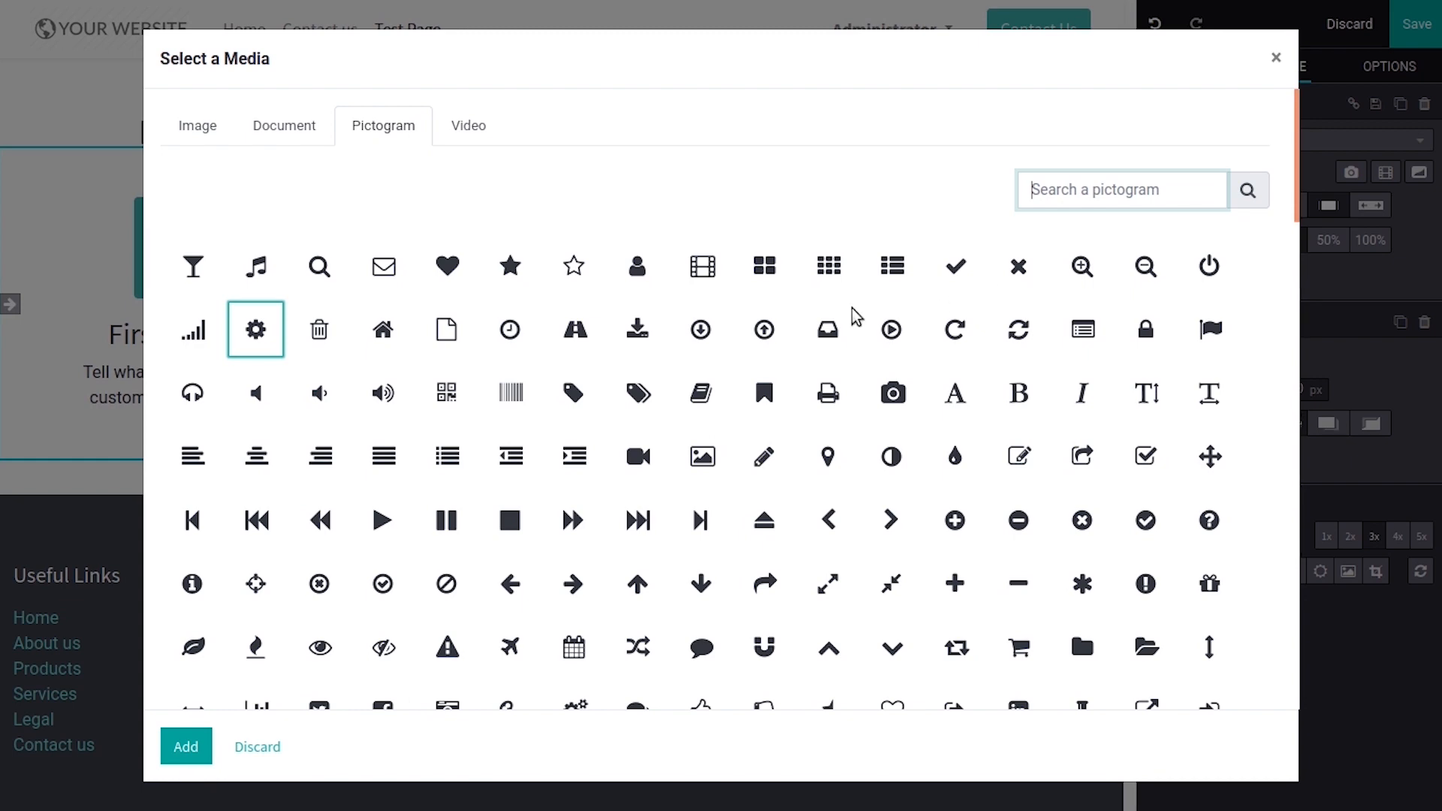
{"action": "double_click", "coordinate": [637, 265]}
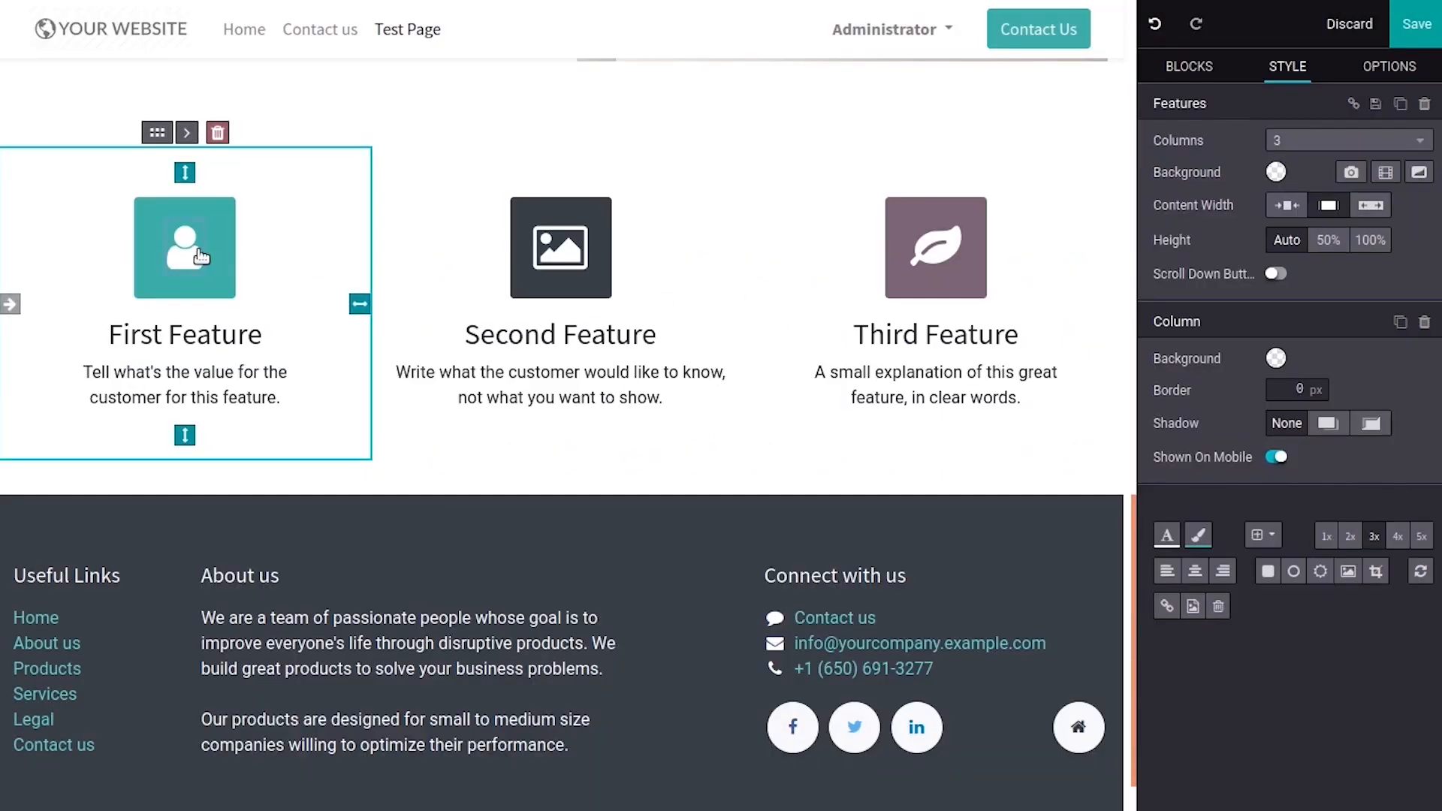
Change the First Feature column's icon to the solid star pictogram
{"action": "double_click", "coordinate": [199, 256]}
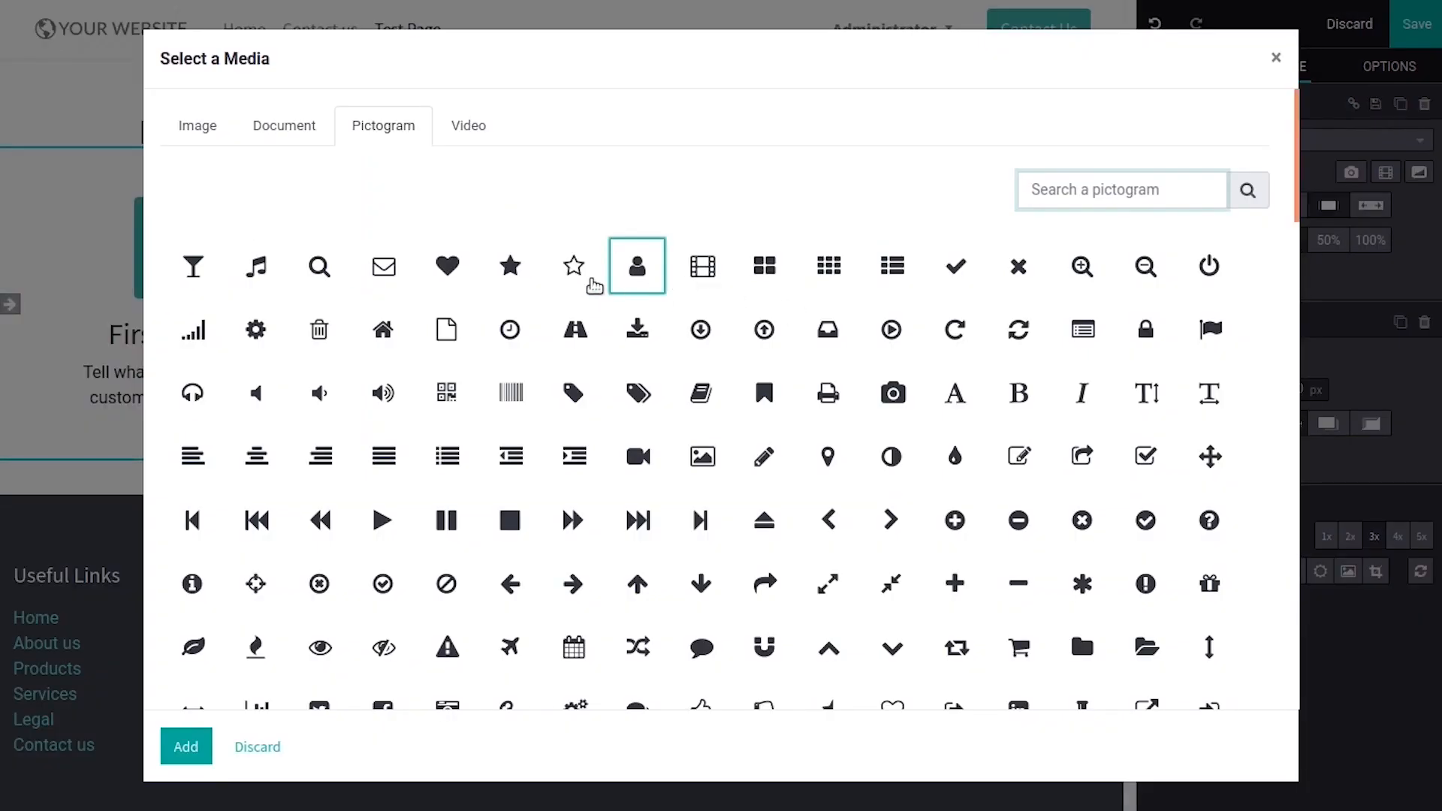
{"action": "double_click", "coordinate": [511, 267]}
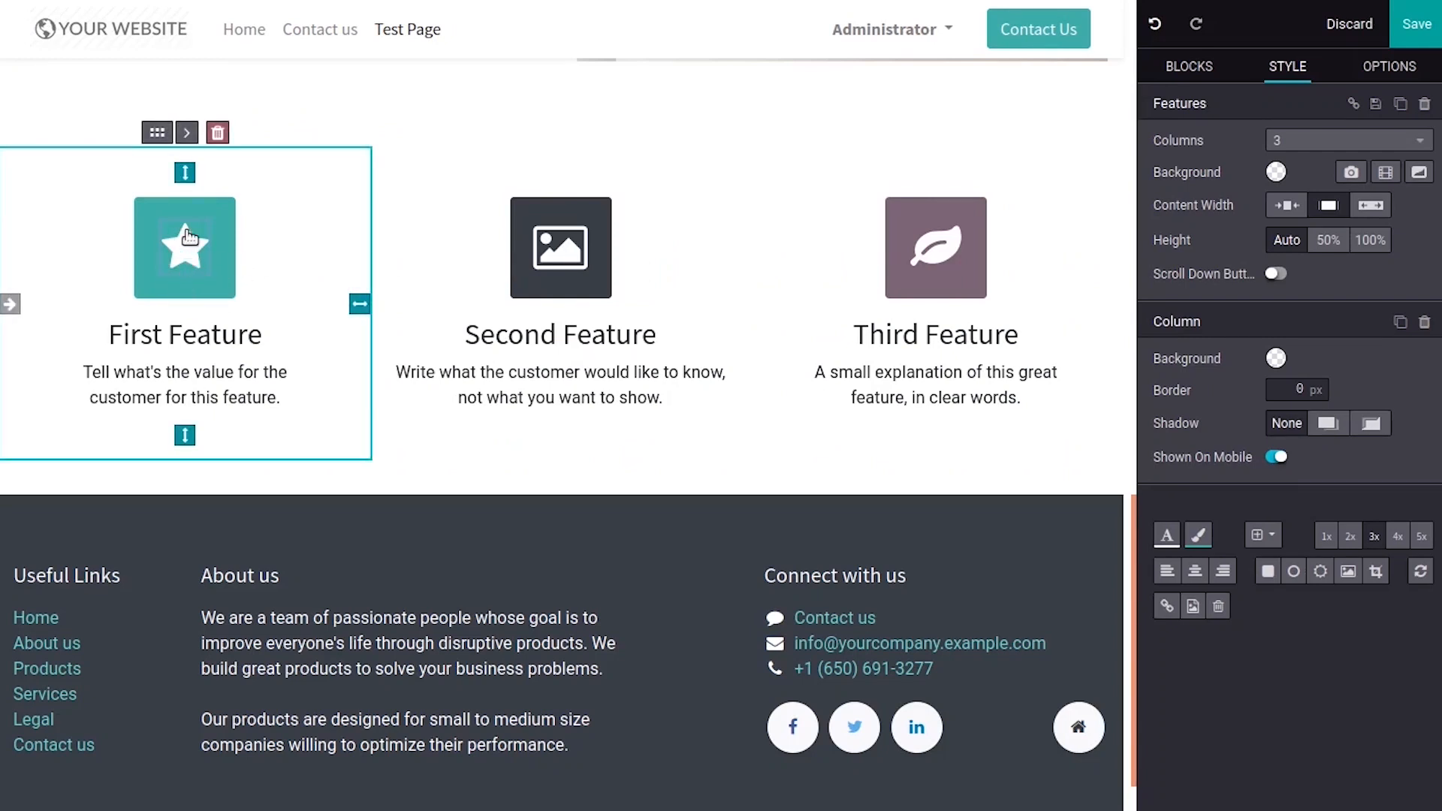
{"action": "double_click", "coordinate": [156, 263]}
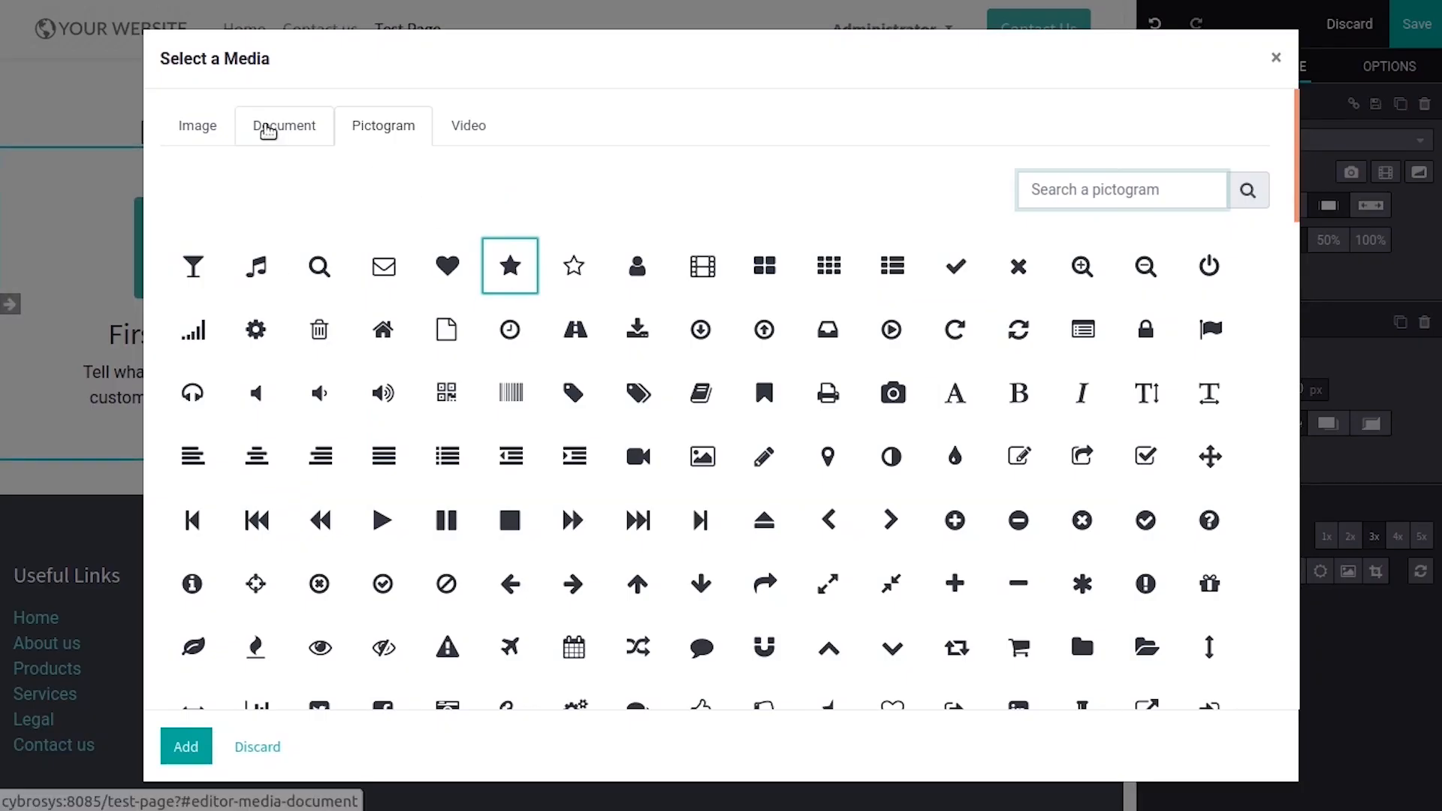
{"action": "left_click", "coordinate": [185, 746]}
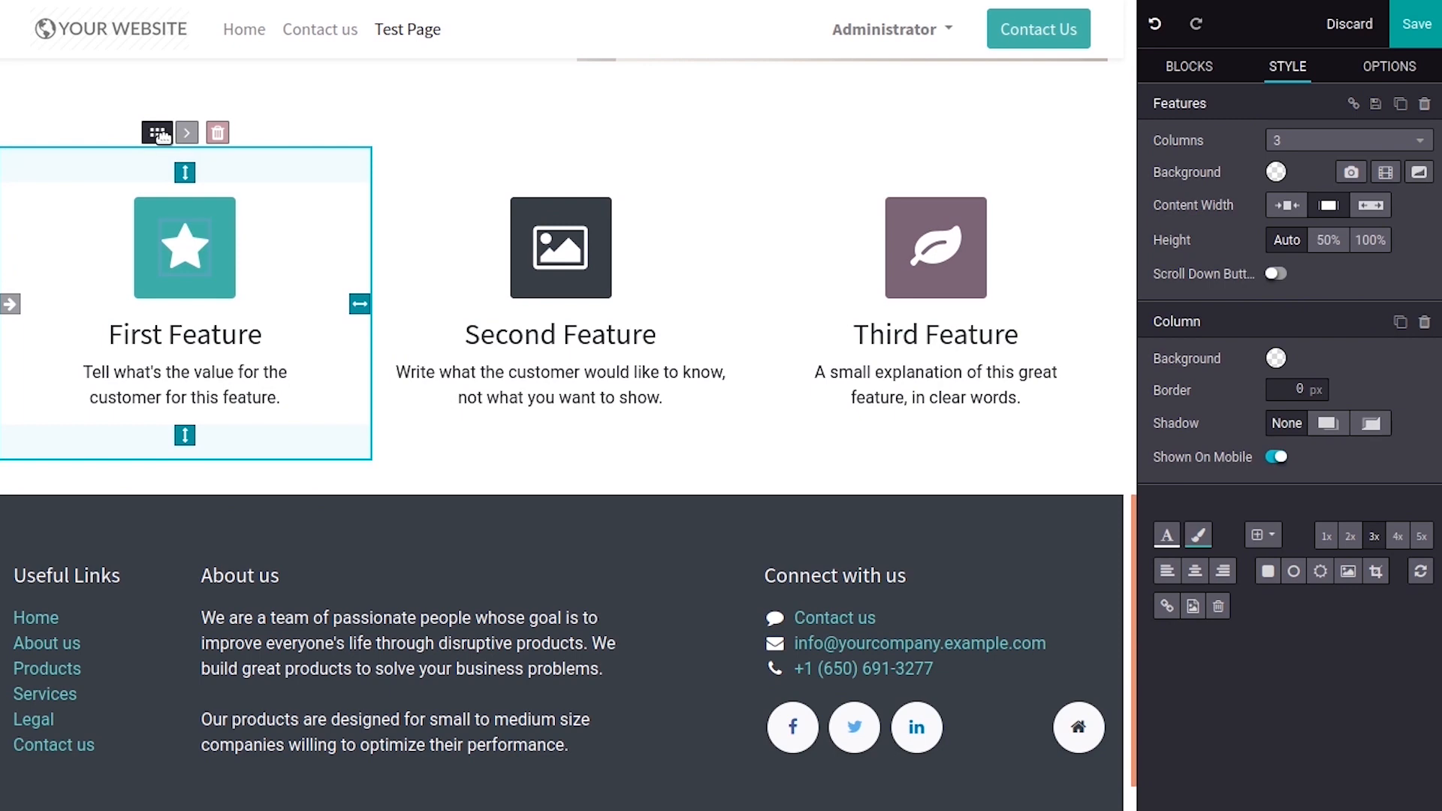
Move the First Feature column to the middle, back to the first position, and to the middle again
{"action": "left_click_drag", "start_coordinate": [158, 133], "coordinate": [423, 531]}
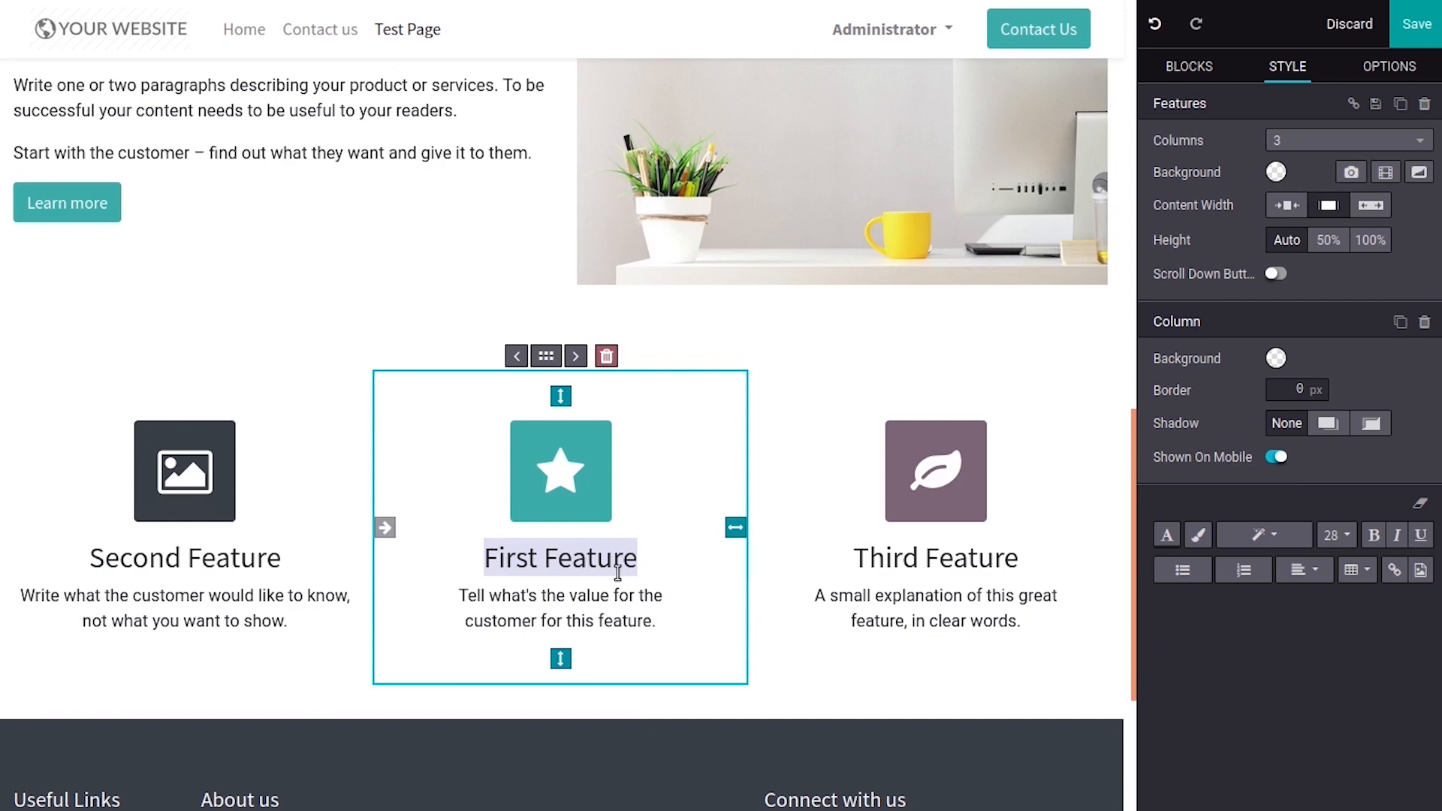
{"action": "left_click", "coordinate": [523, 357]}
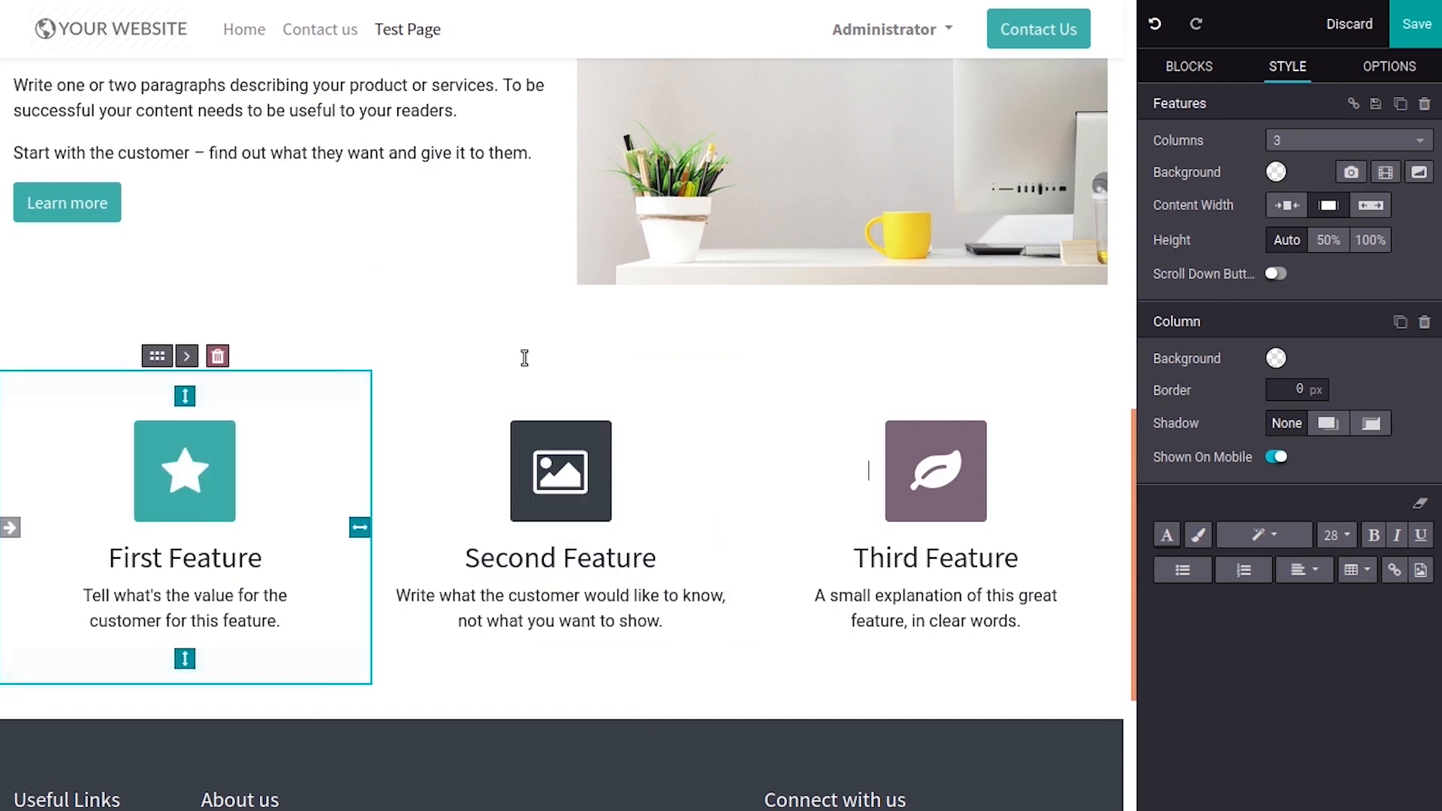
{"action": "left_click", "coordinate": [187, 355]}
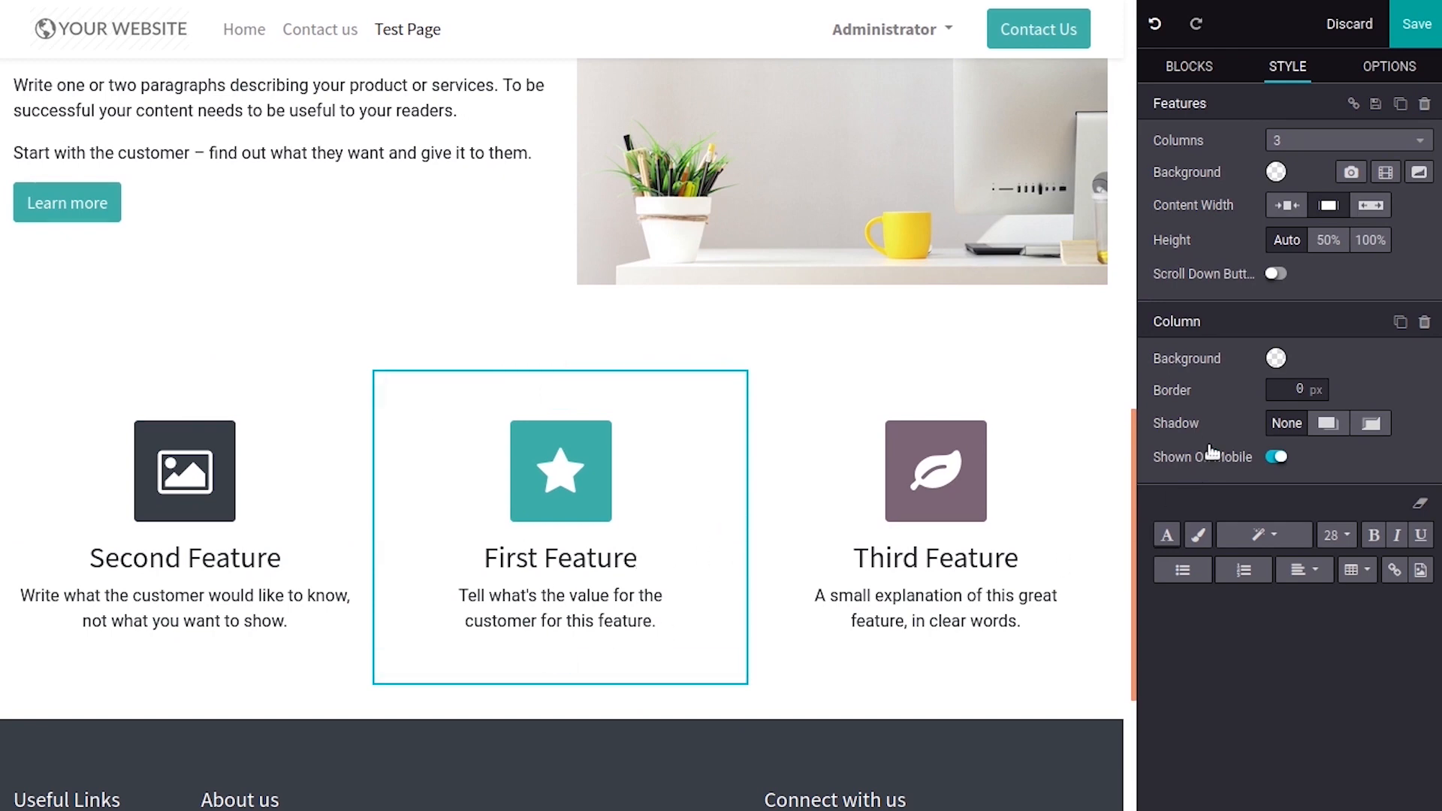
Insert a Countdown dynamic block into the Third Feature column between its icon and title
{"action": "left_click", "coordinate": [1190, 66]}
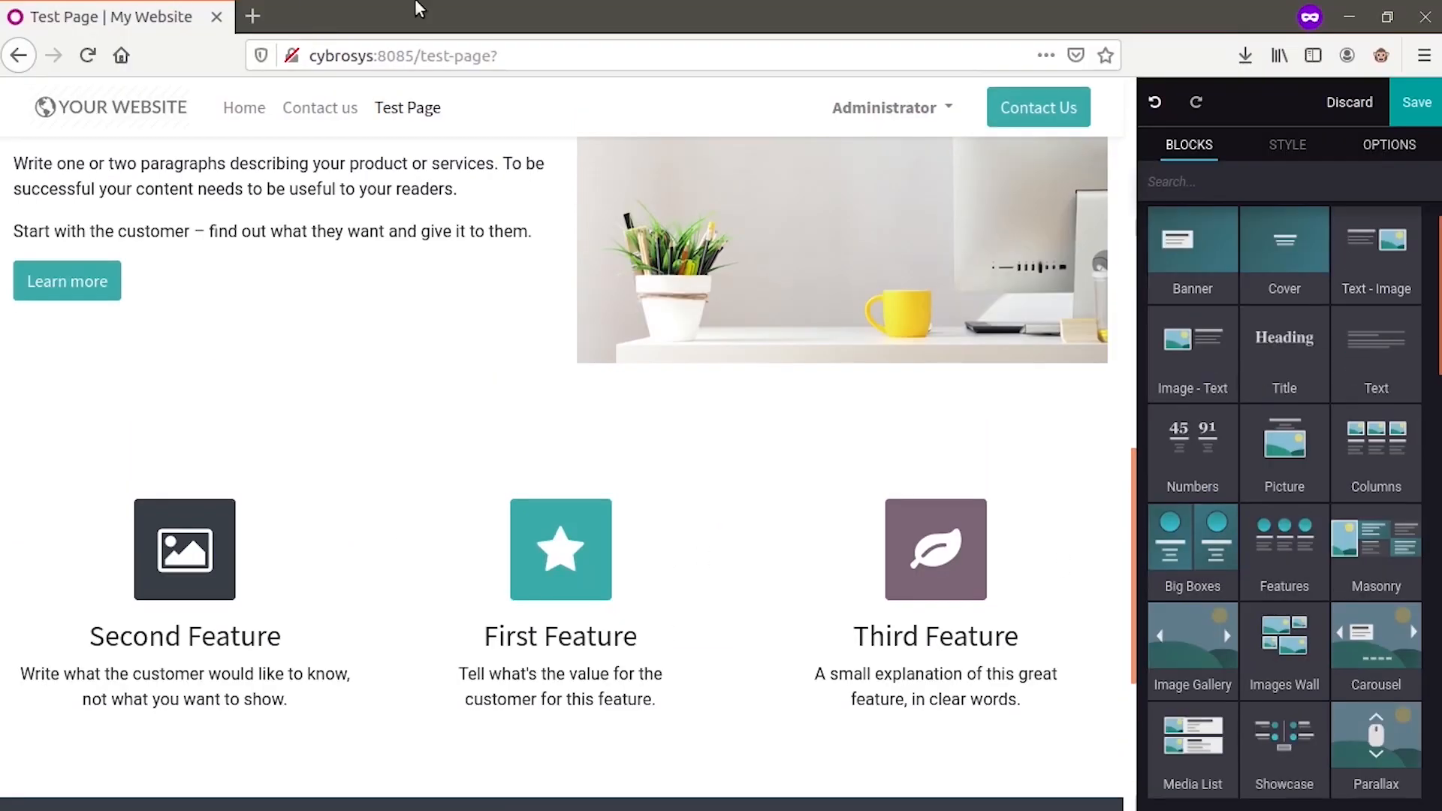
{"action": "scroll", "coordinate": [1400, 333], "scroll_direction": "down", "scroll_amount": 6}
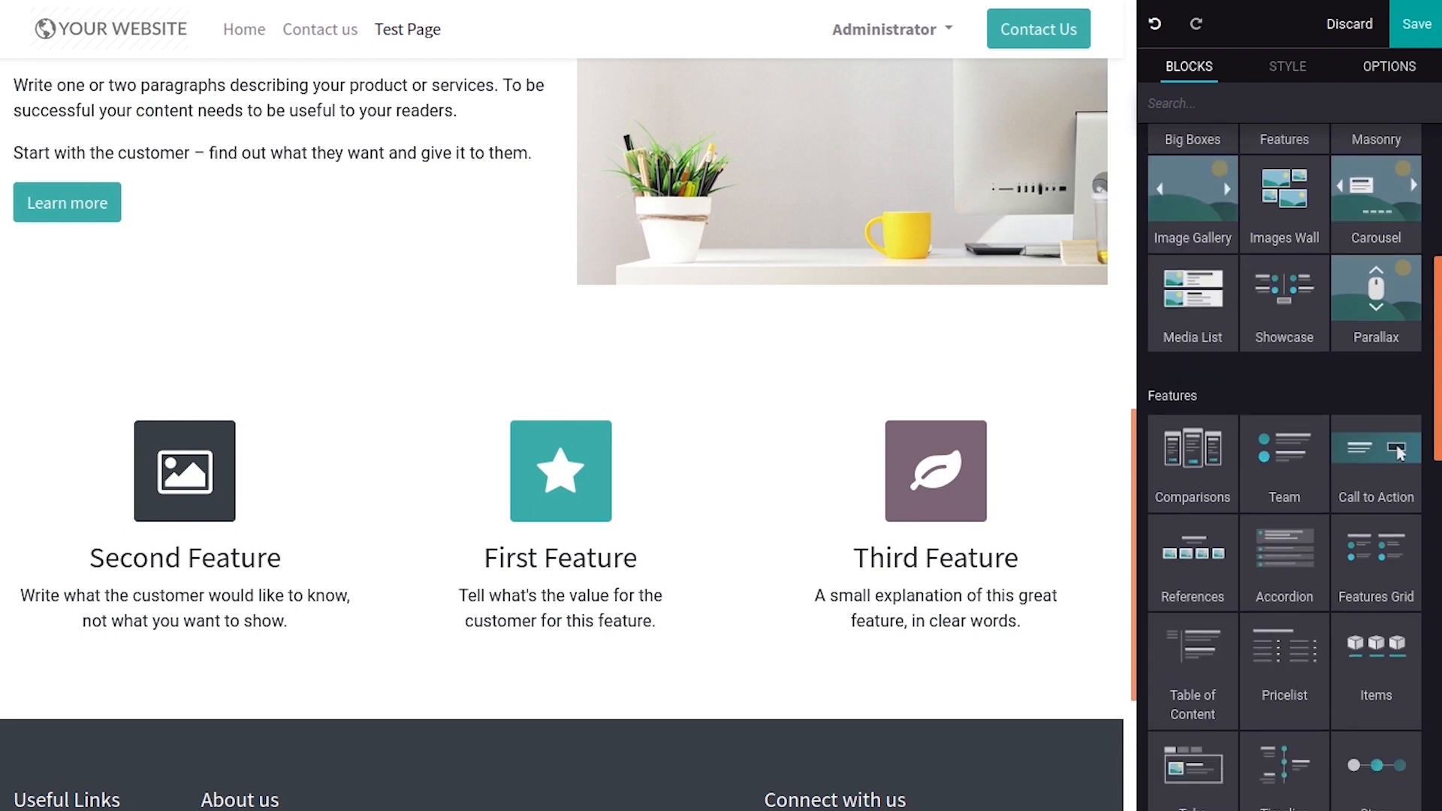
{"action": "scroll", "coordinate": [1400, 333], "scroll_direction": "down", "scroll_amount": 7}
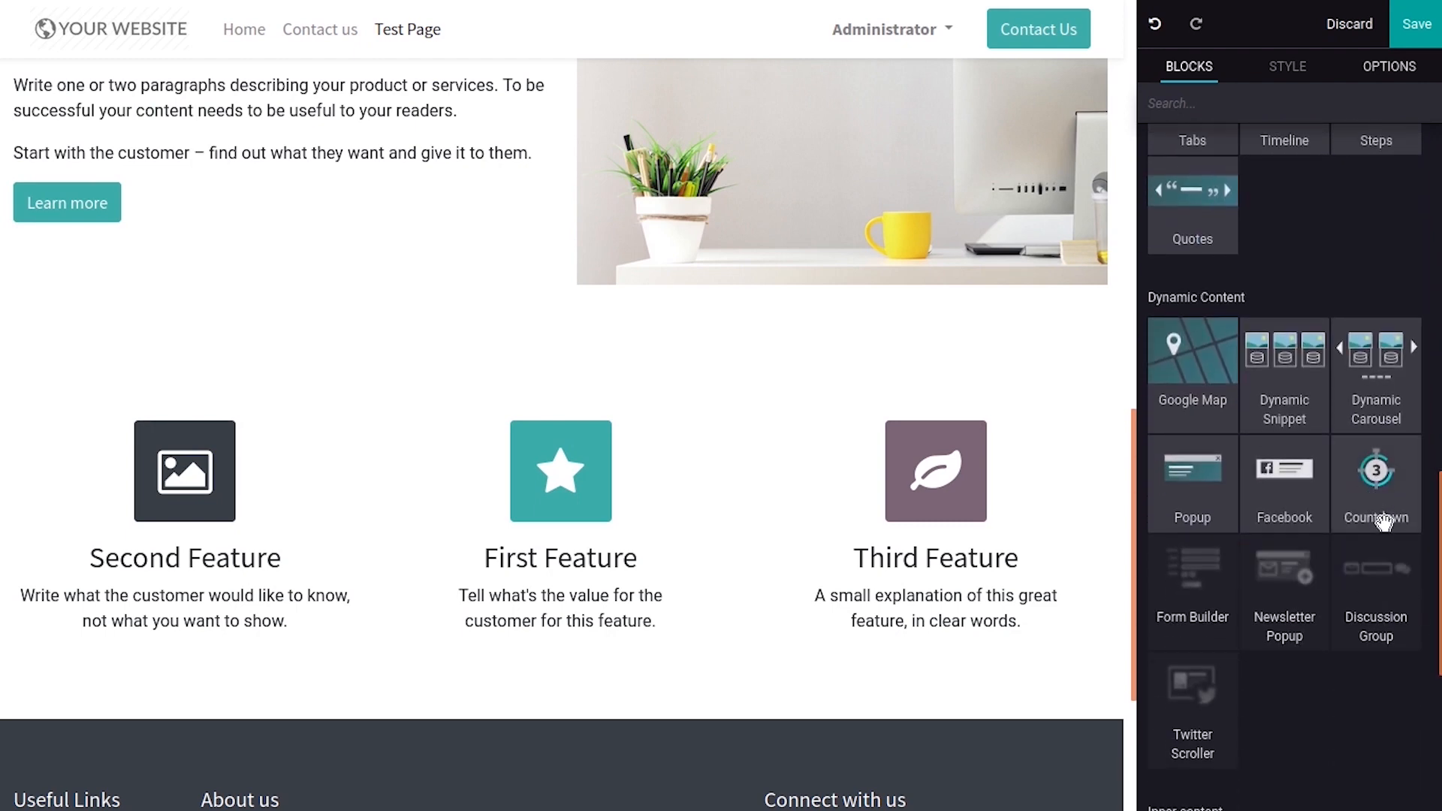
{"action": "left_click_drag", "start_coordinate": [1383, 516], "coordinate": [770, 620]}
{"action": "scroll", "coordinate": [710, 459], "scroll_direction": "down", "scroll_amount": 3}
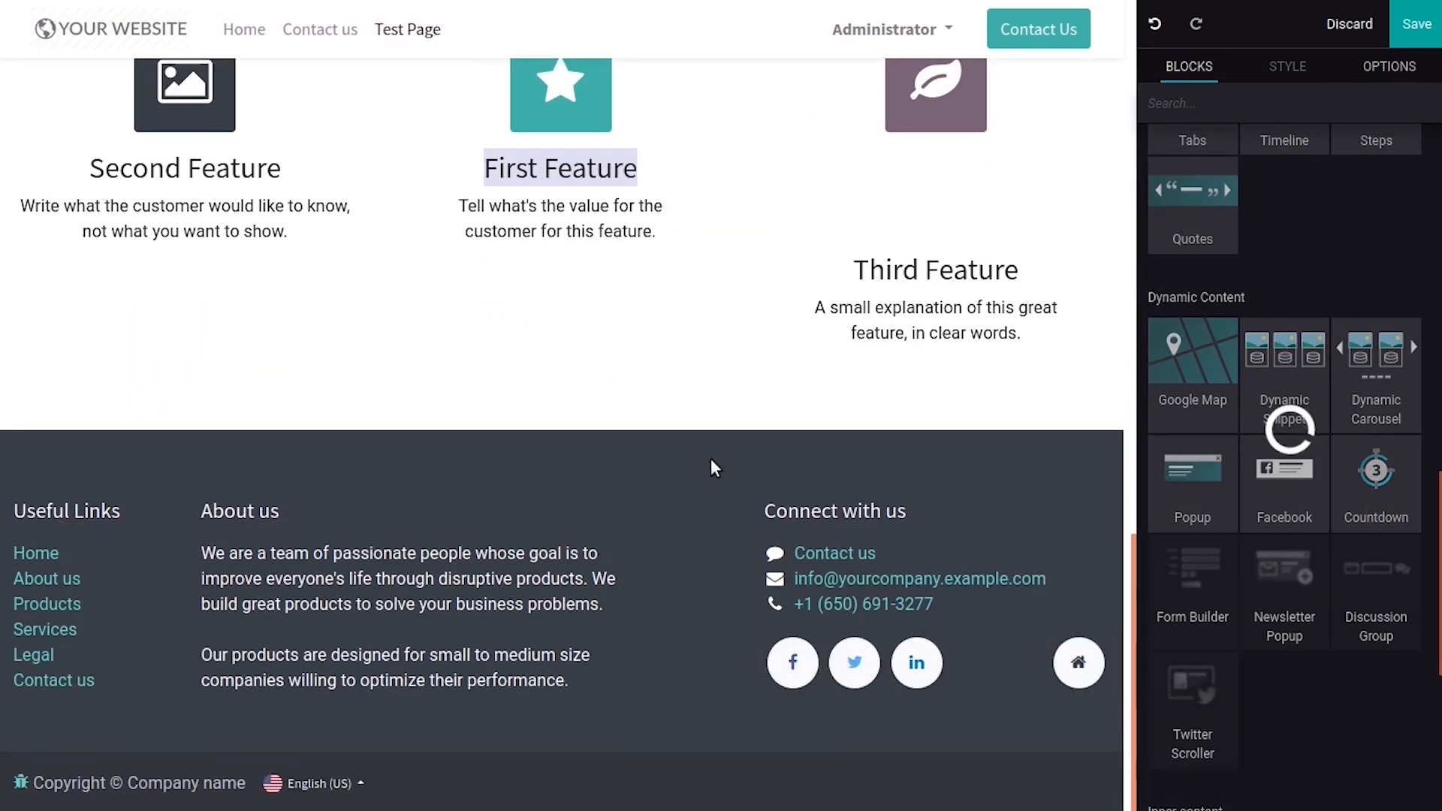
{"action": "scroll", "coordinate": [1130, 562], "scroll_direction": "down", "scroll_amount": 1}
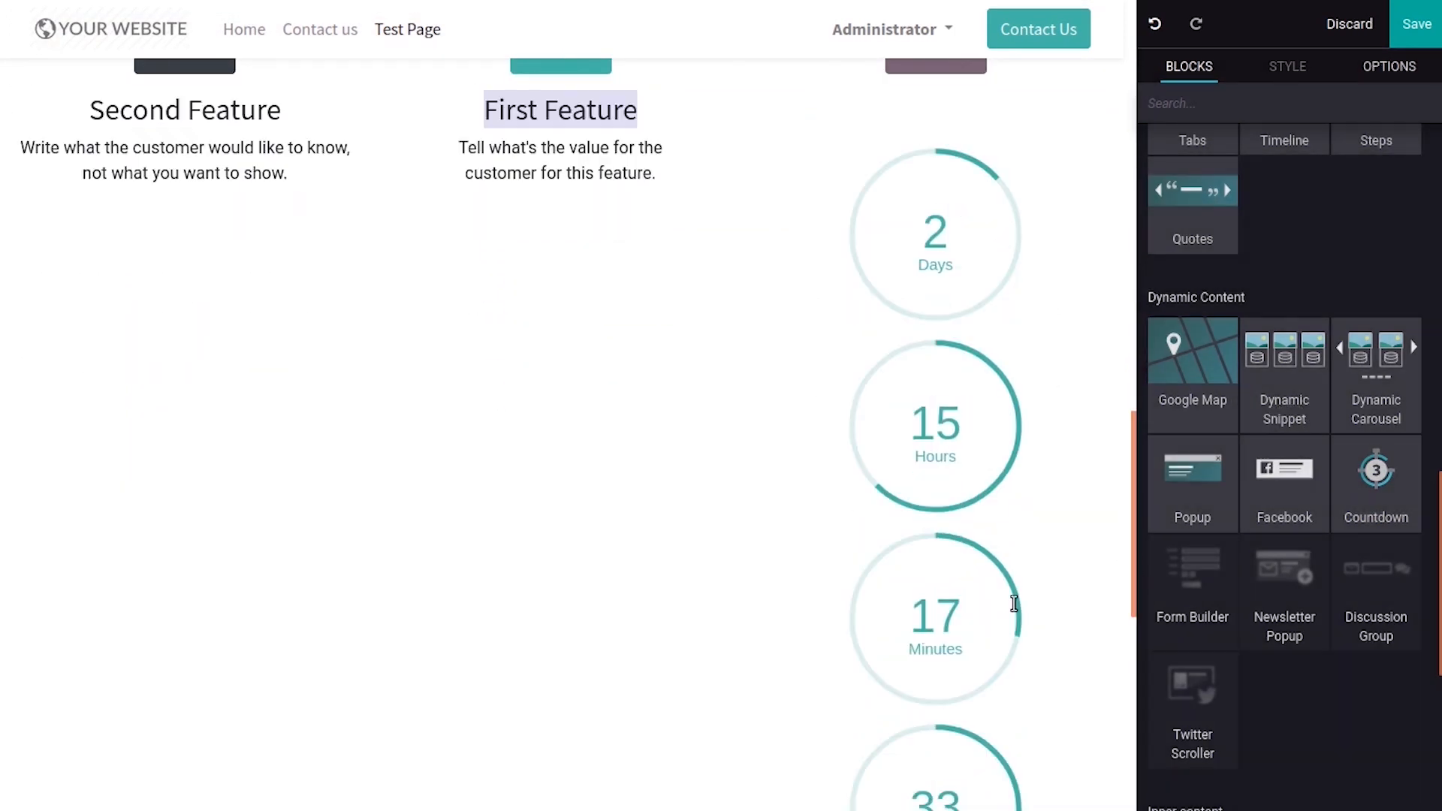
Increase the spacing above the countdown circles and delete the Countdown block from the Third Feature column
{"action": "left_click", "coordinate": [940, 234]}
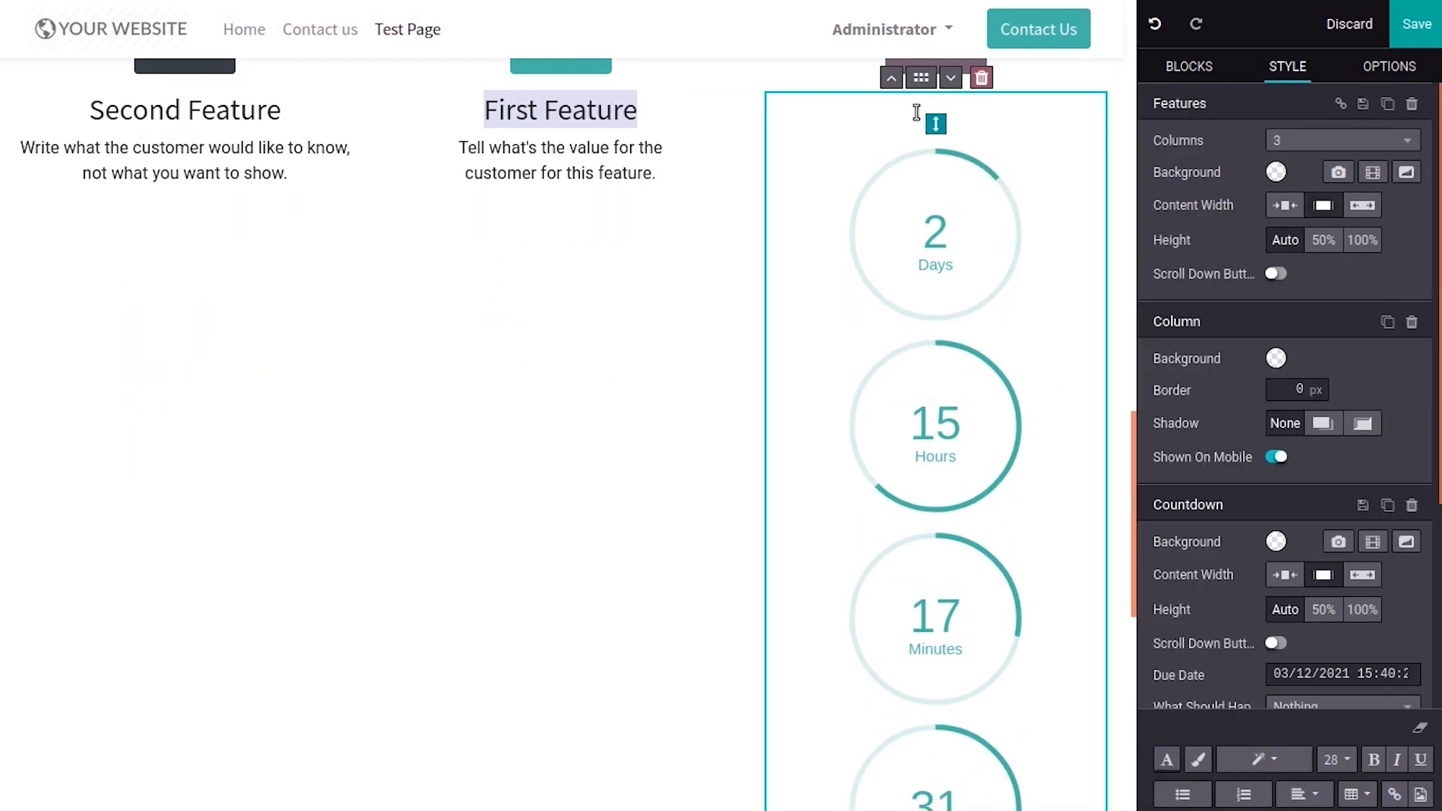
{"action": "left_click_drag", "start_coordinate": [951, 115], "coordinate": [838, 316]}
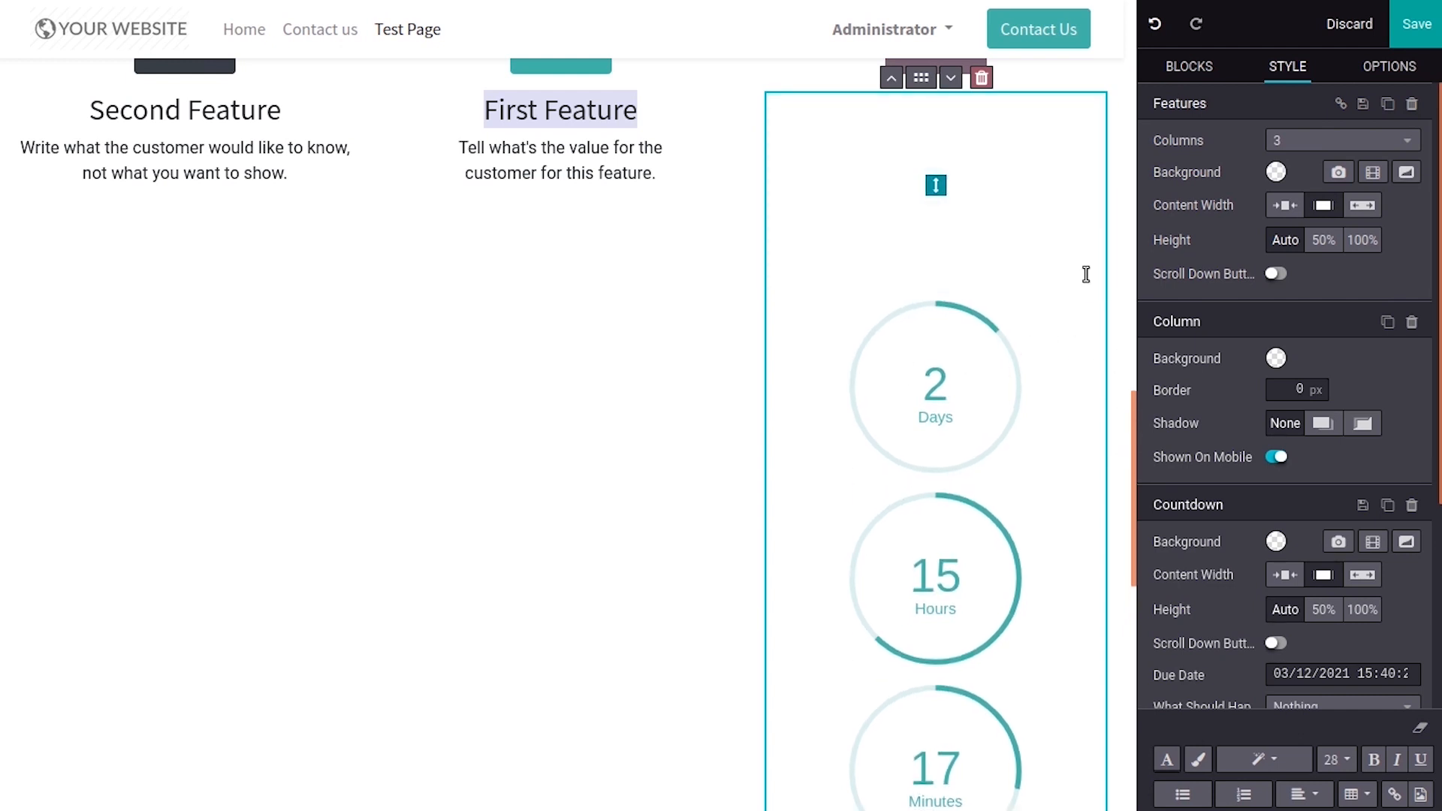
{"action": "left_click", "coordinate": [982, 77]}
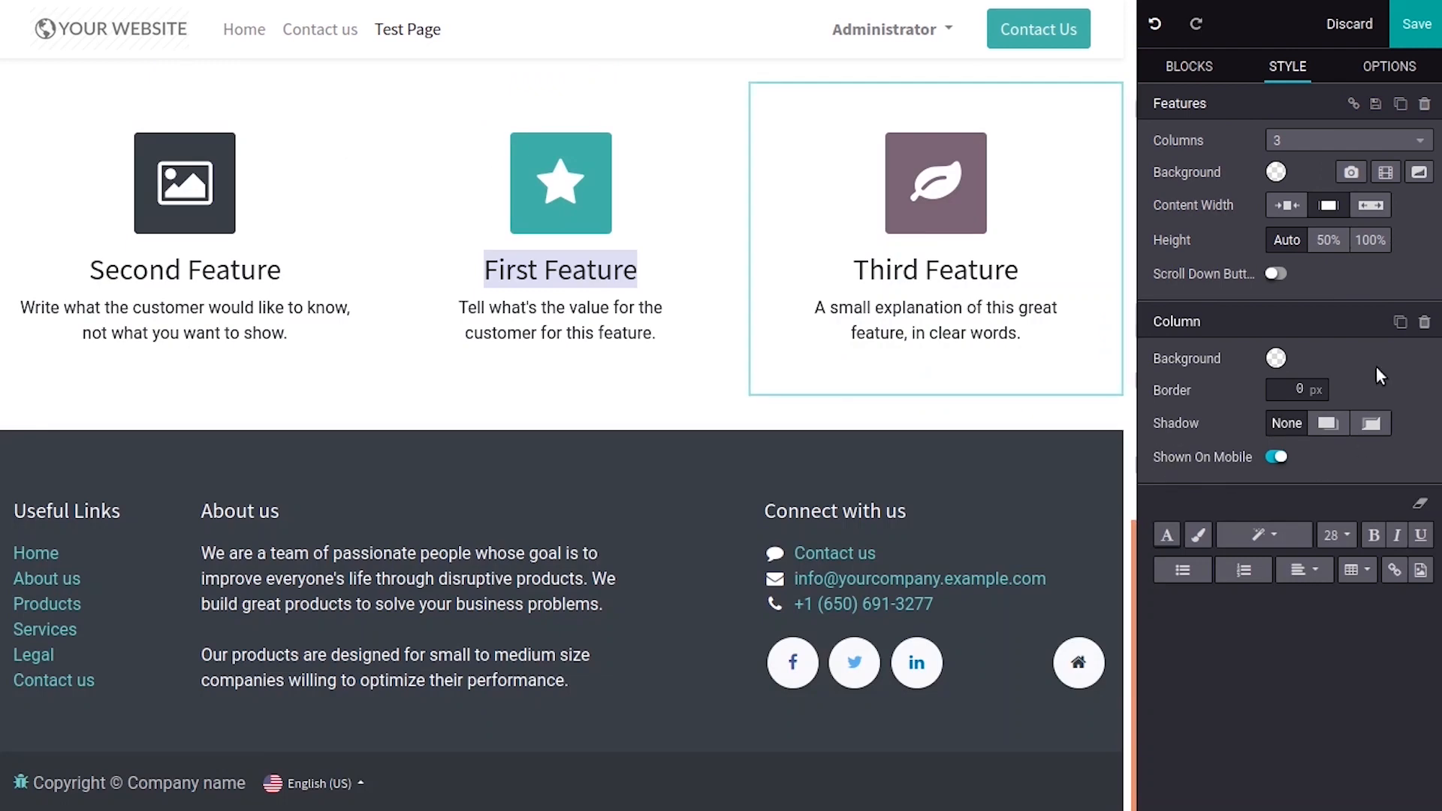
Add a Popup dynamic content block to the page
{"action": "left_click", "coordinate": [1192, 65]}
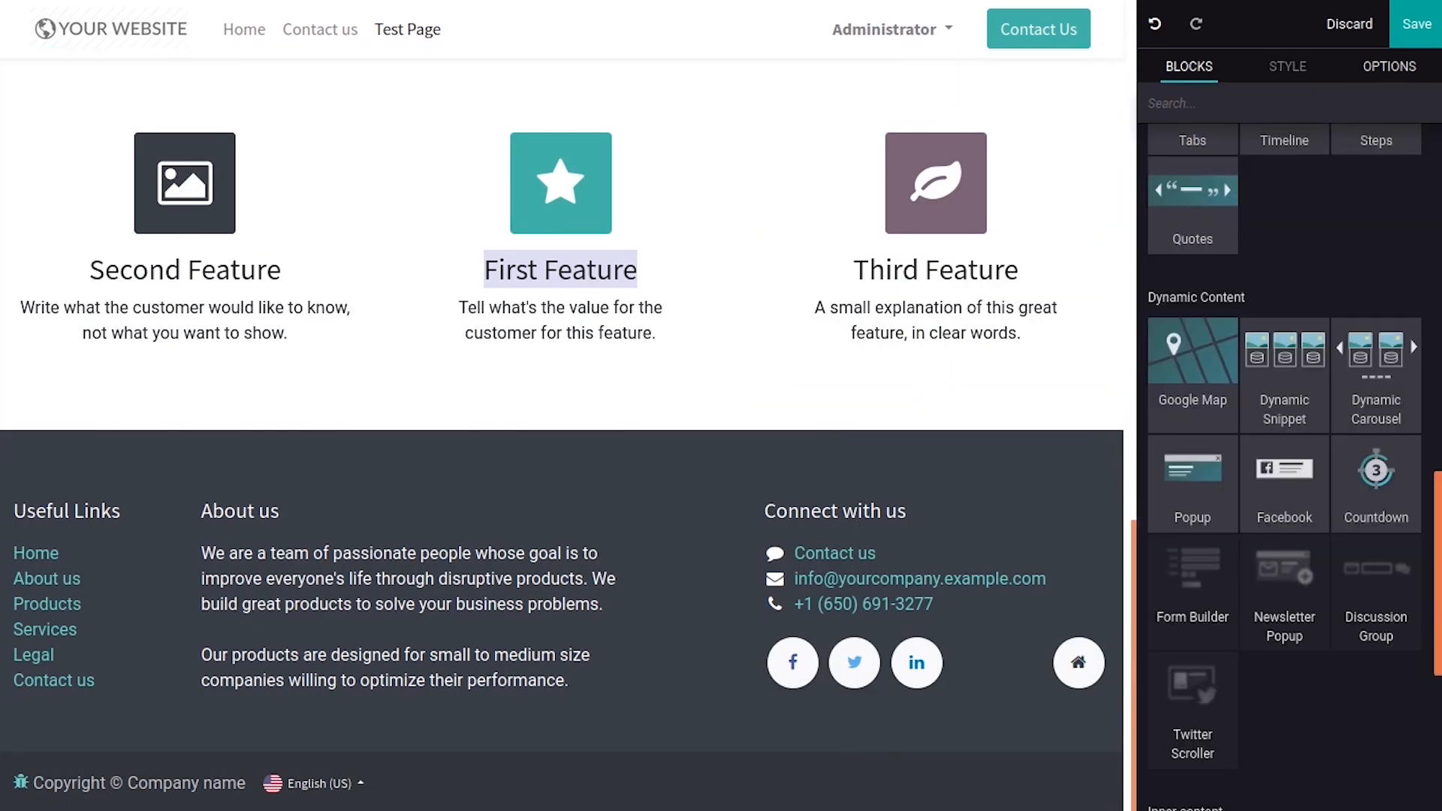
{"action": "scroll", "coordinate": [1289, 451], "scroll_direction": "down", "scroll_amount": 1}
{"action": "left_click_drag", "start_coordinate": [1206, 406], "coordinate": [678, 643]}
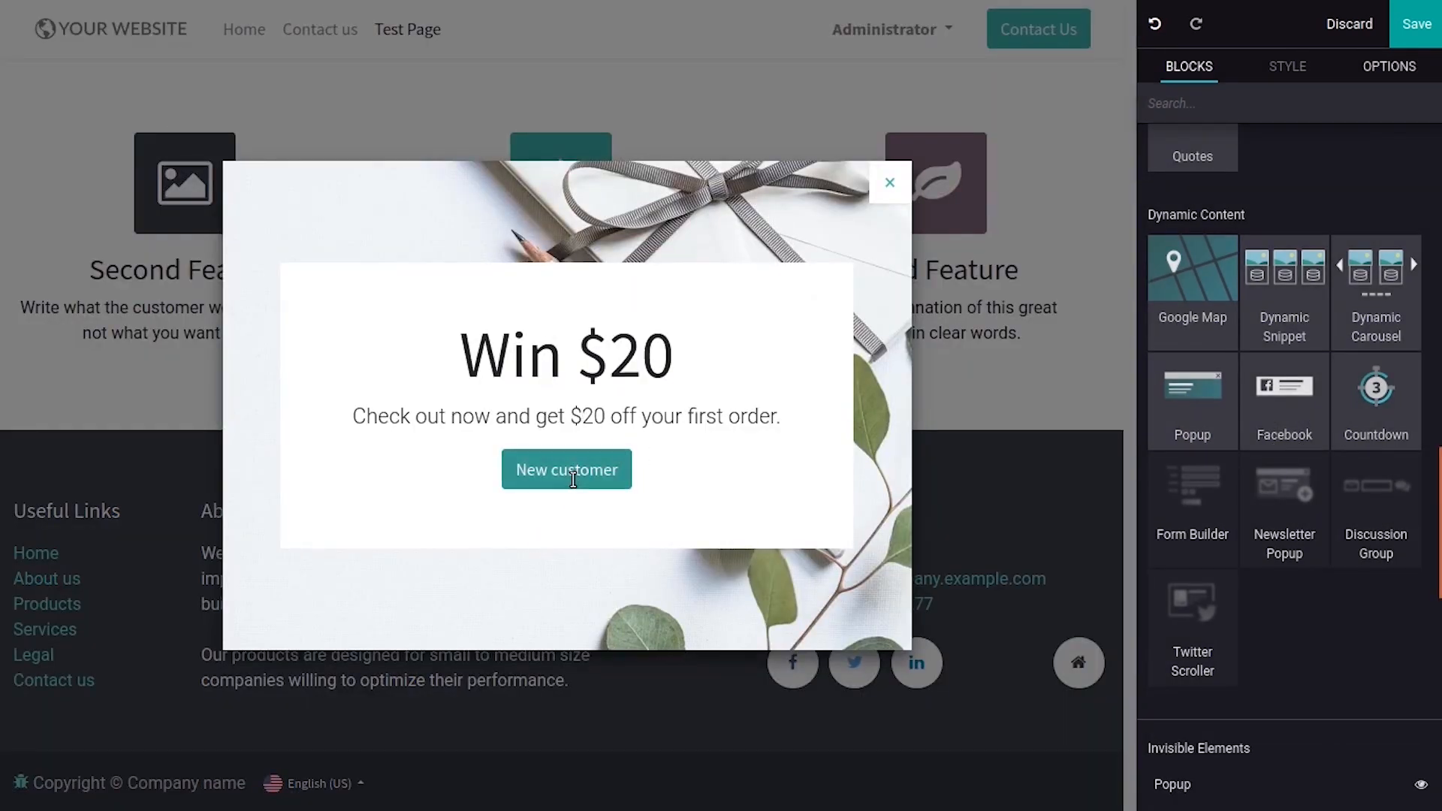
Select the popup's content and review its Display choices, Delay and Hide For settings
{"action": "left_click", "coordinate": [581, 417]}
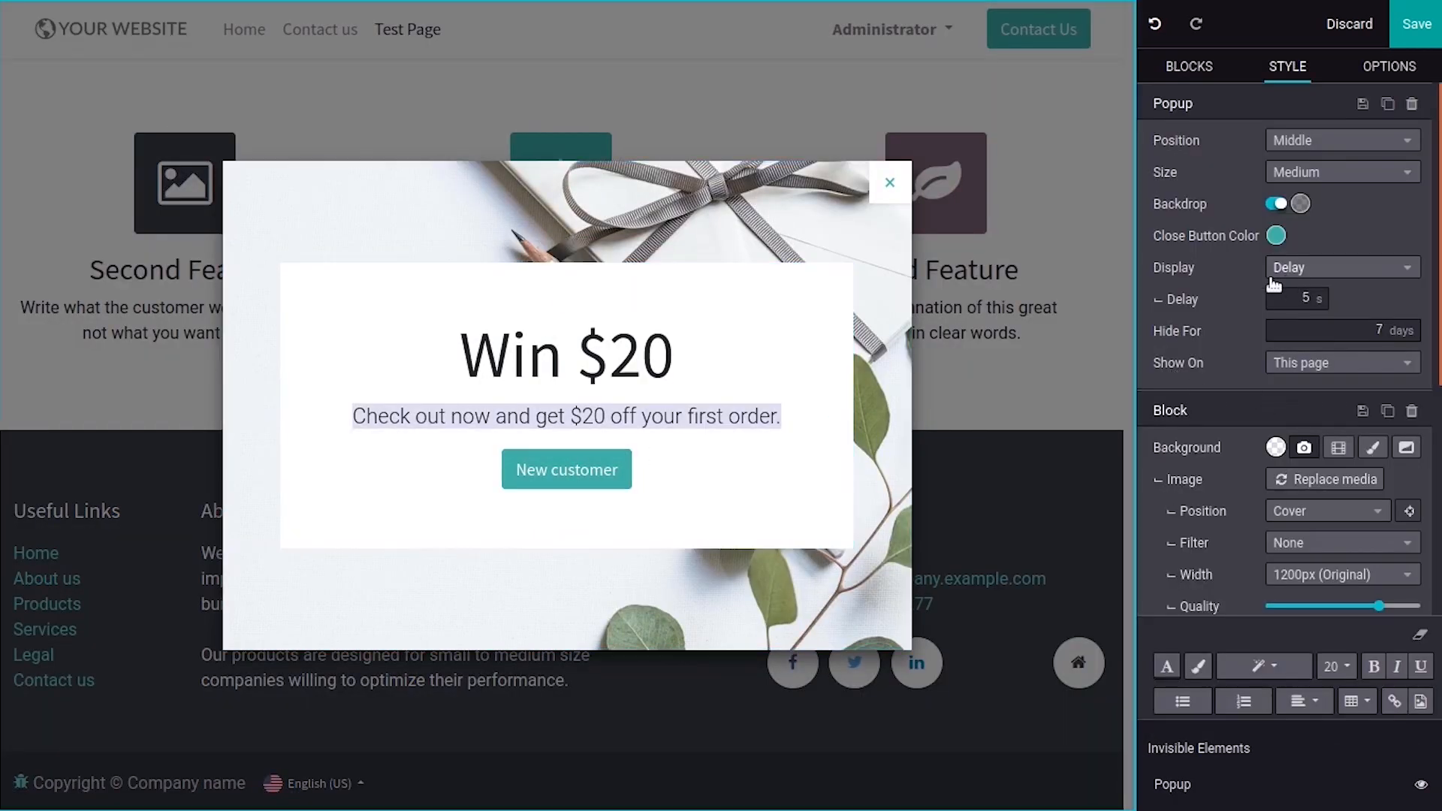
{"action": "left_click", "coordinate": [694, 226]}
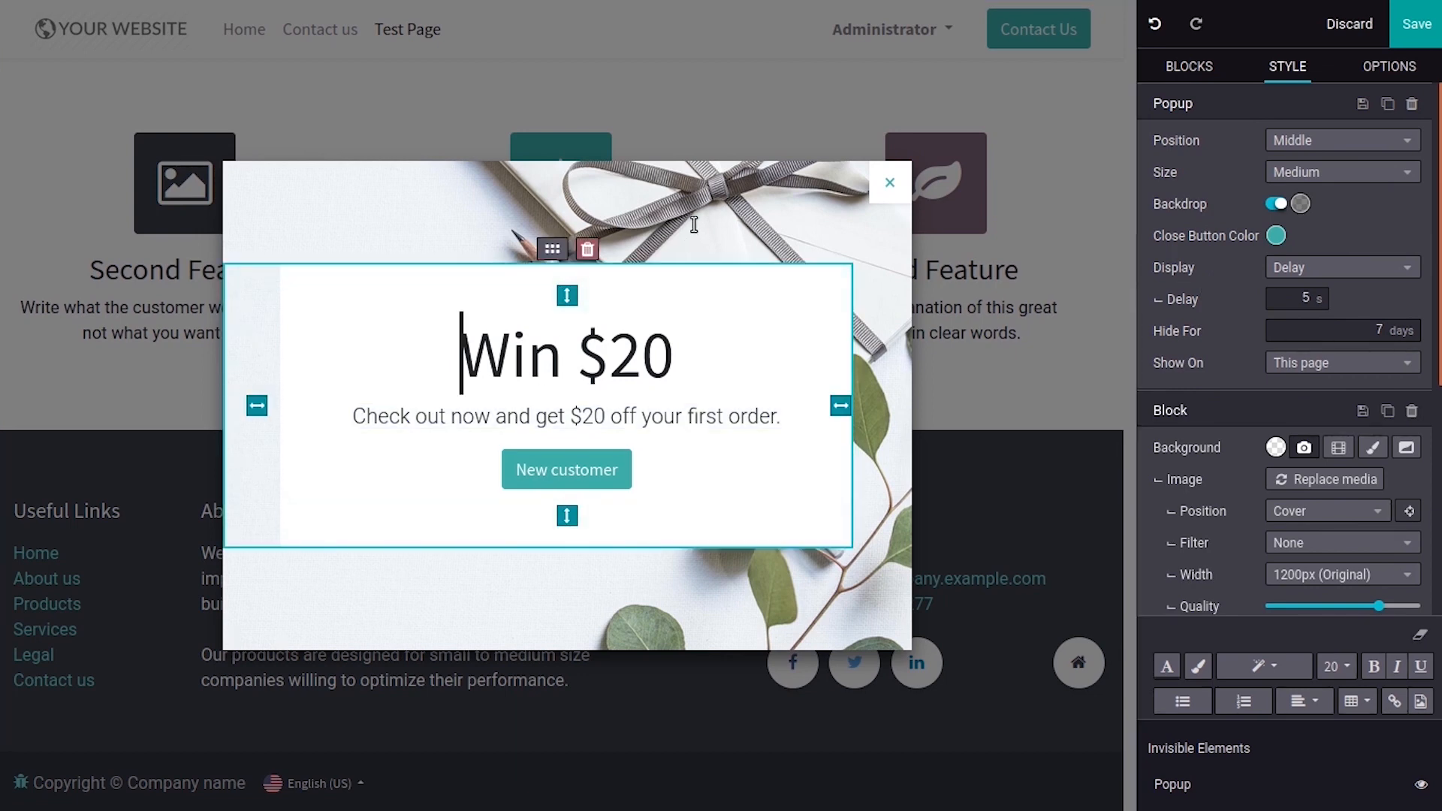
{"action": "left_click", "coordinate": [1304, 271]}
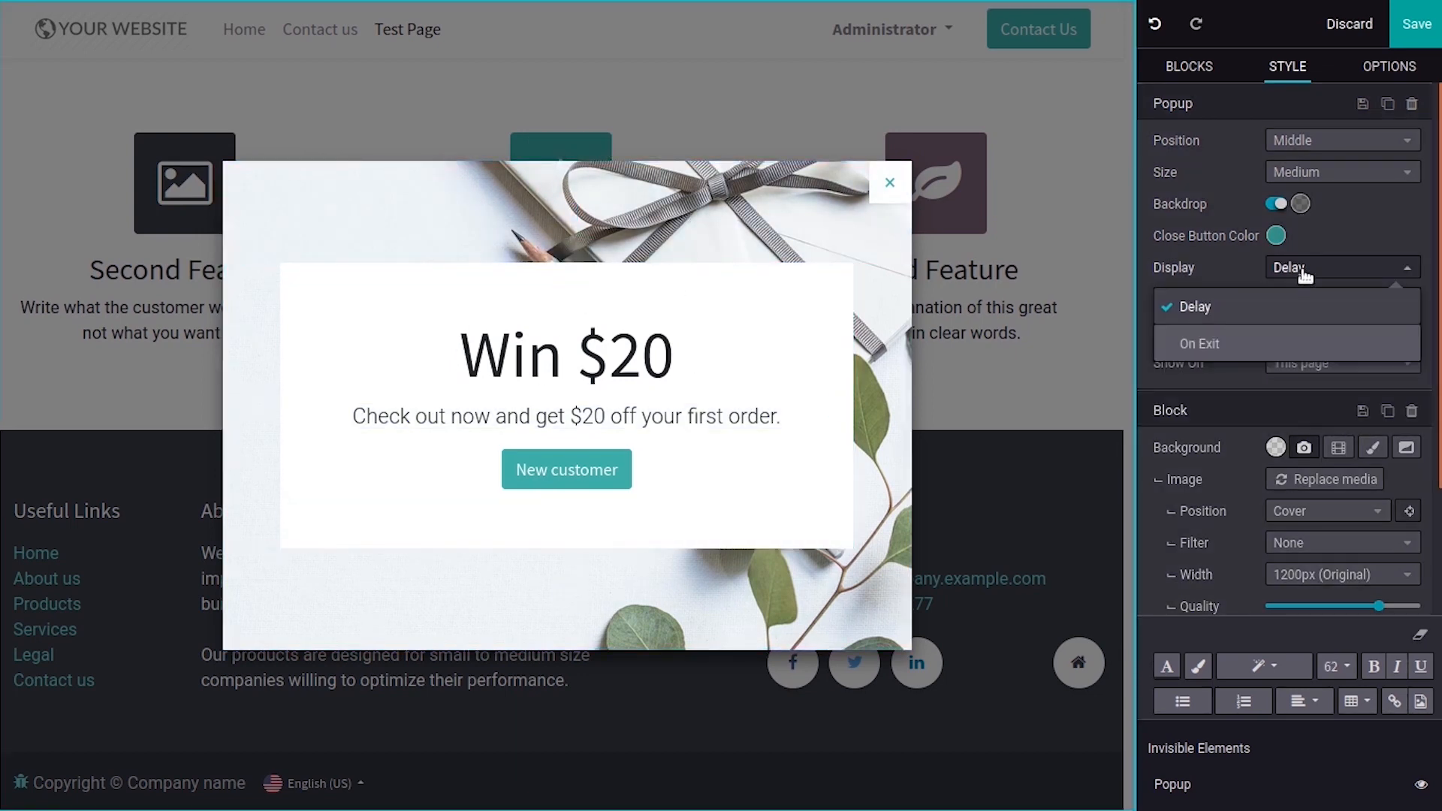
{"action": "left_click", "coordinate": [1273, 306]}
{"action": "left_click", "coordinate": [1307, 297]}
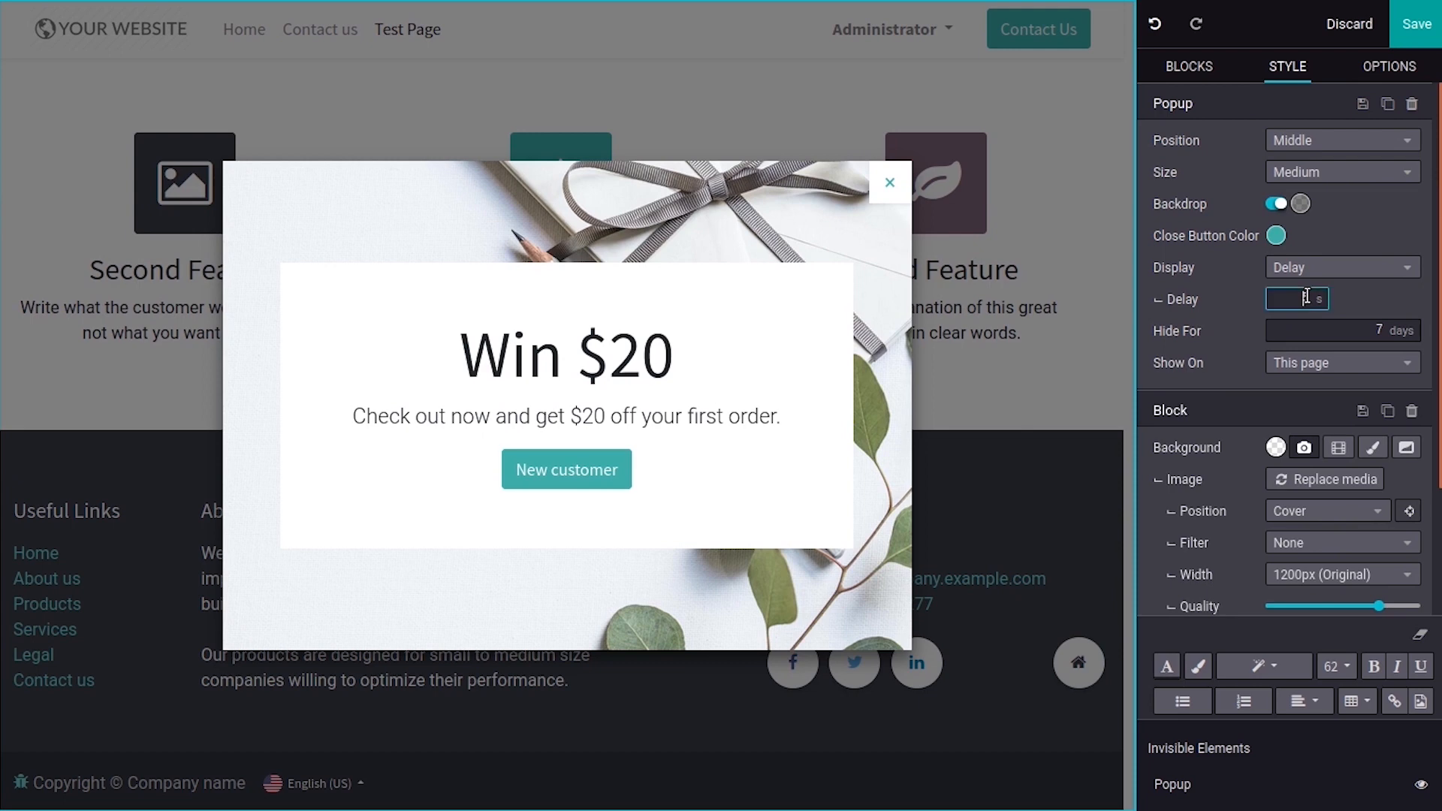
{"action": "double_click", "coordinate": [1321, 300]}
{"action": "left_click", "coordinate": [1294, 299]}
{"action": "left_click", "coordinate": [1326, 331]}
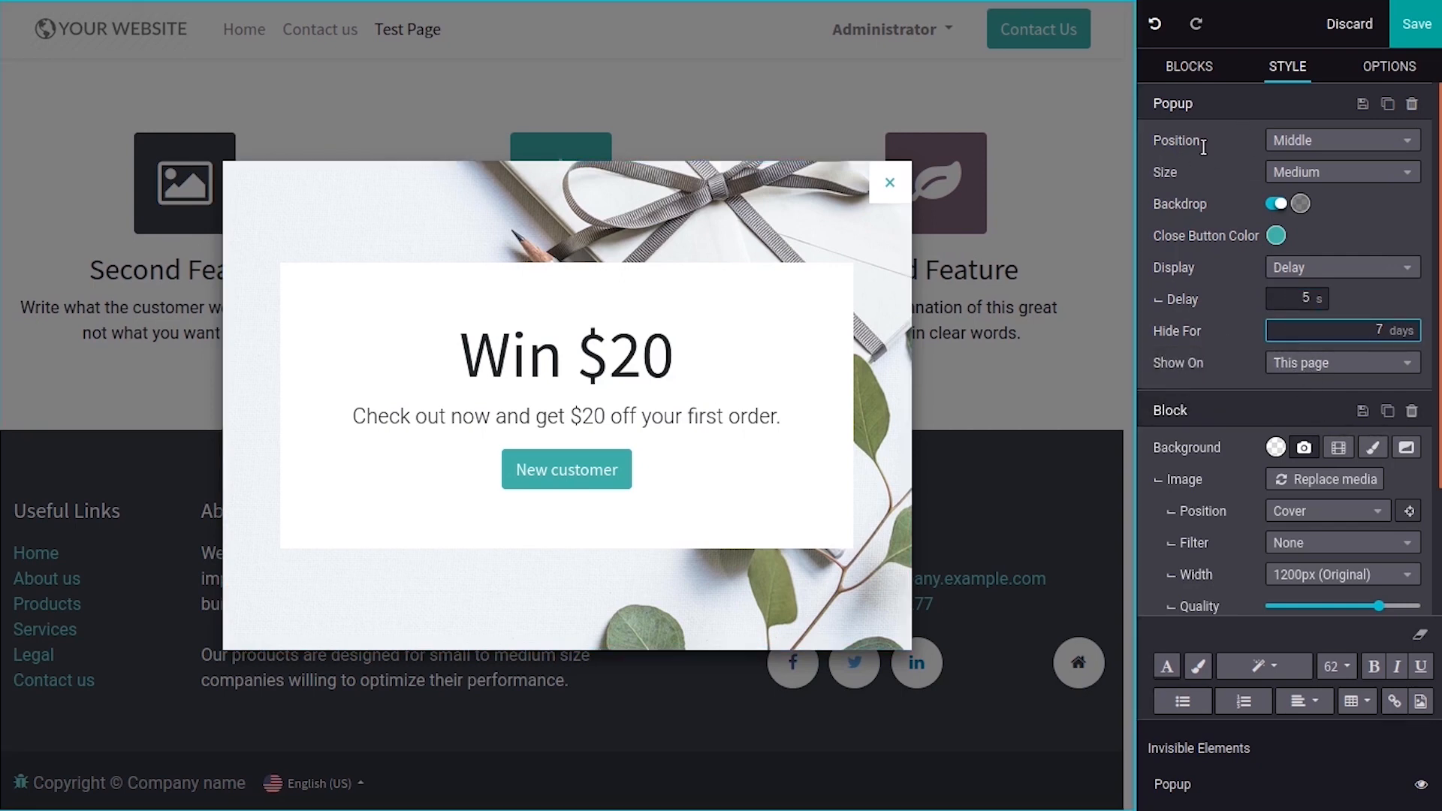
Review the popup's Position choices and its Show On choices without changing them
{"action": "left_click", "coordinate": [1307, 143]}
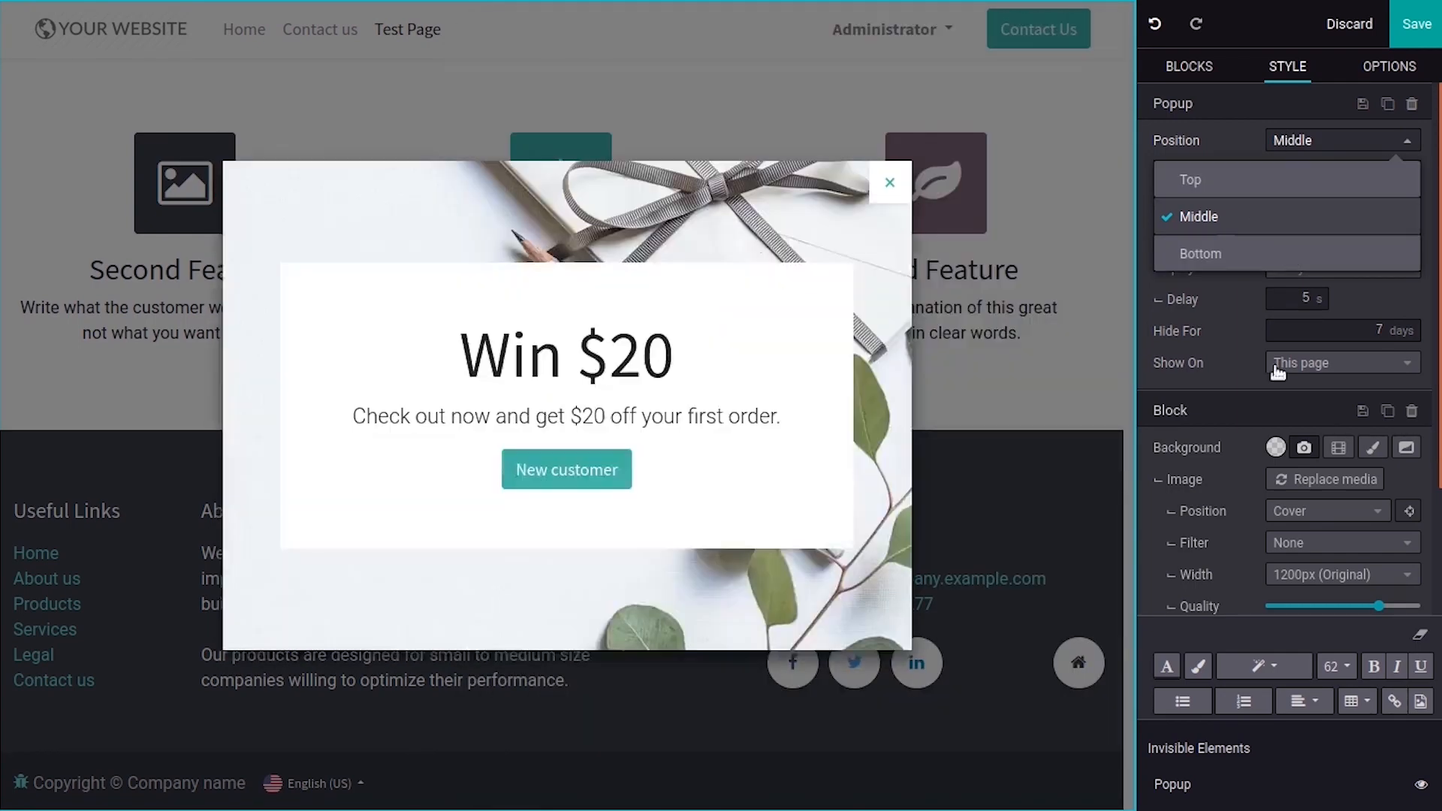
{"action": "left_click", "coordinate": [1225, 337]}
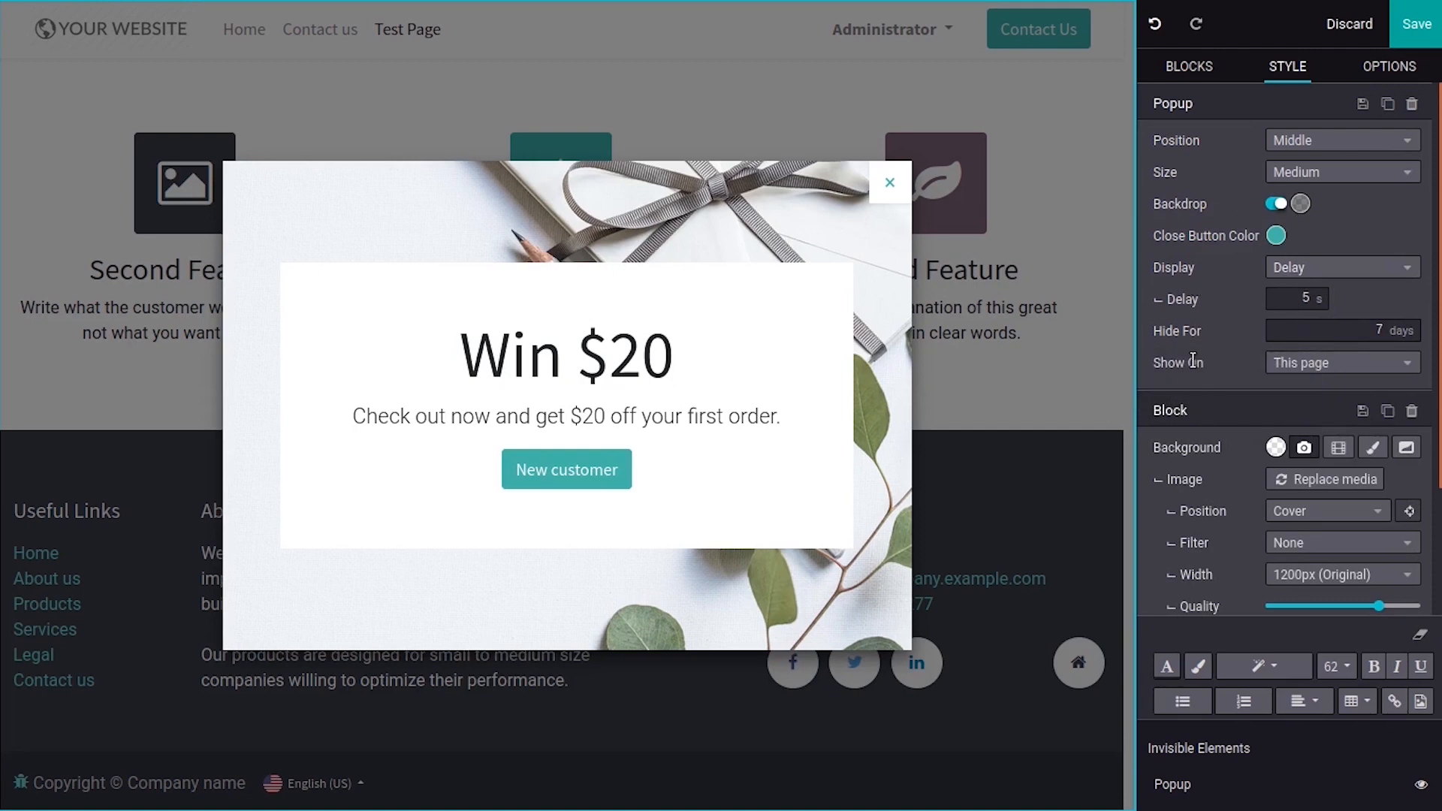
{"action": "left_click", "coordinate": [1311, 367]}
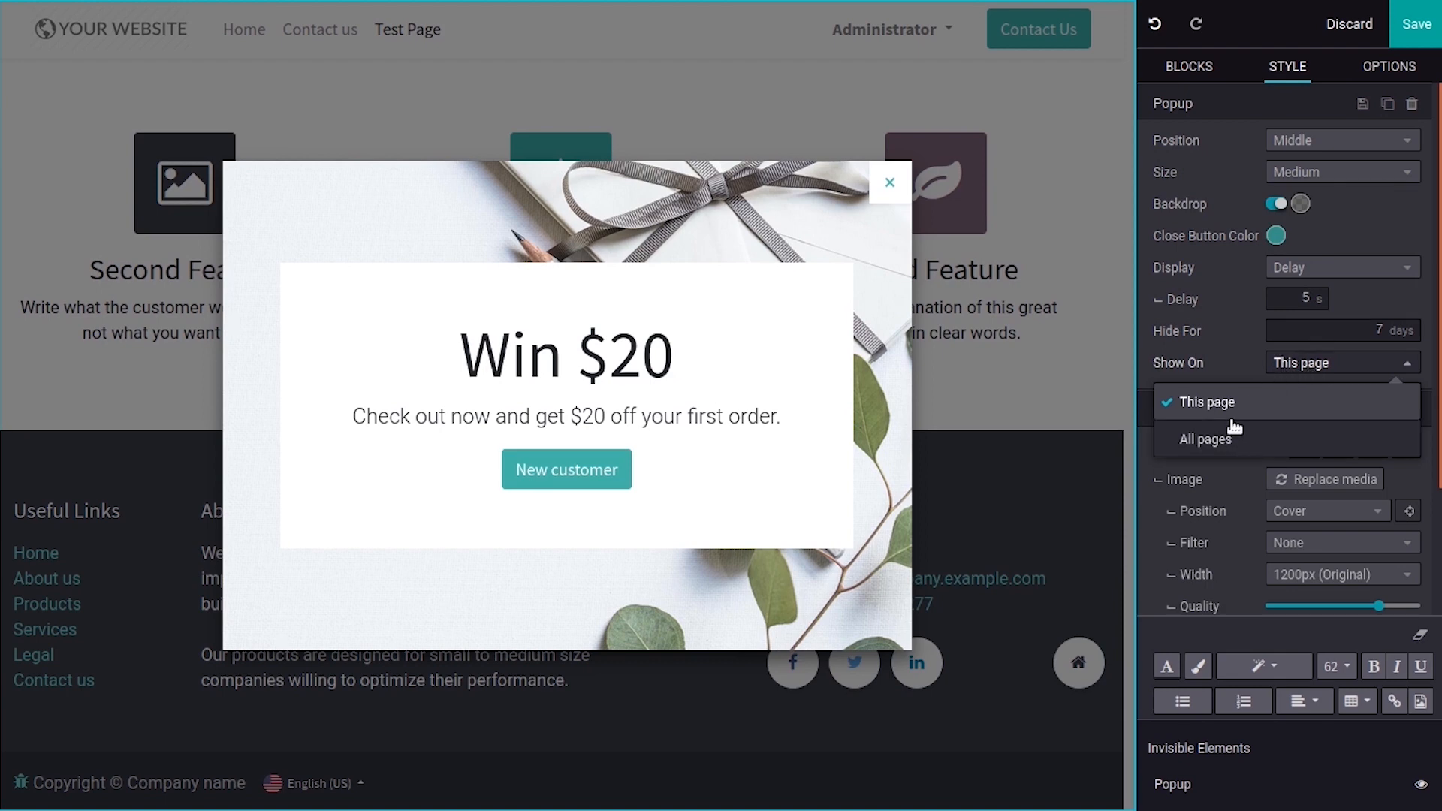
{"action": "left_click", "coordinate": [1307, 364]}
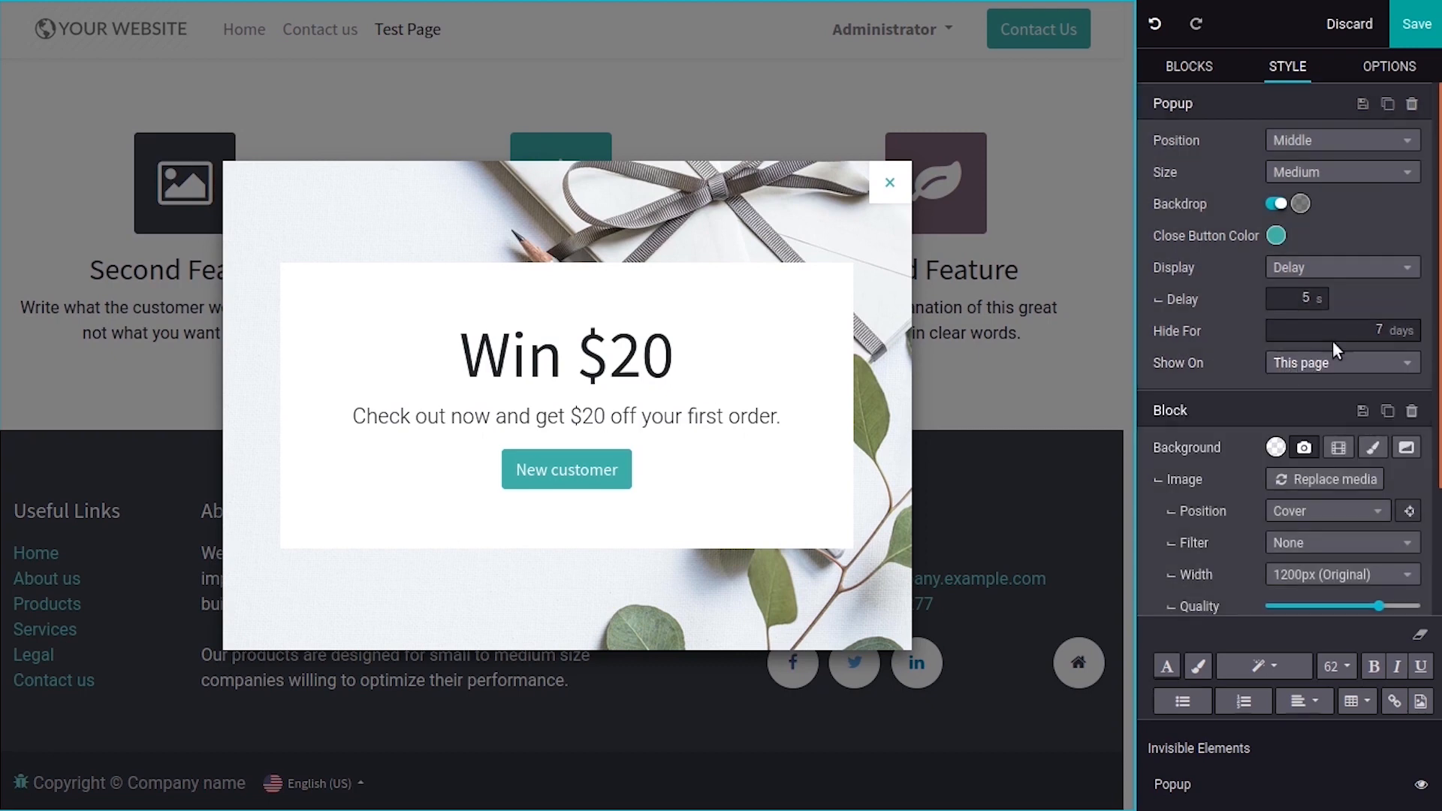
Examine the popup block's background image settings, including the available image filters
{"action": "scroll", "coordinate": [1332, 340], "scroll_direction": "down", "scroll_amount": 4}
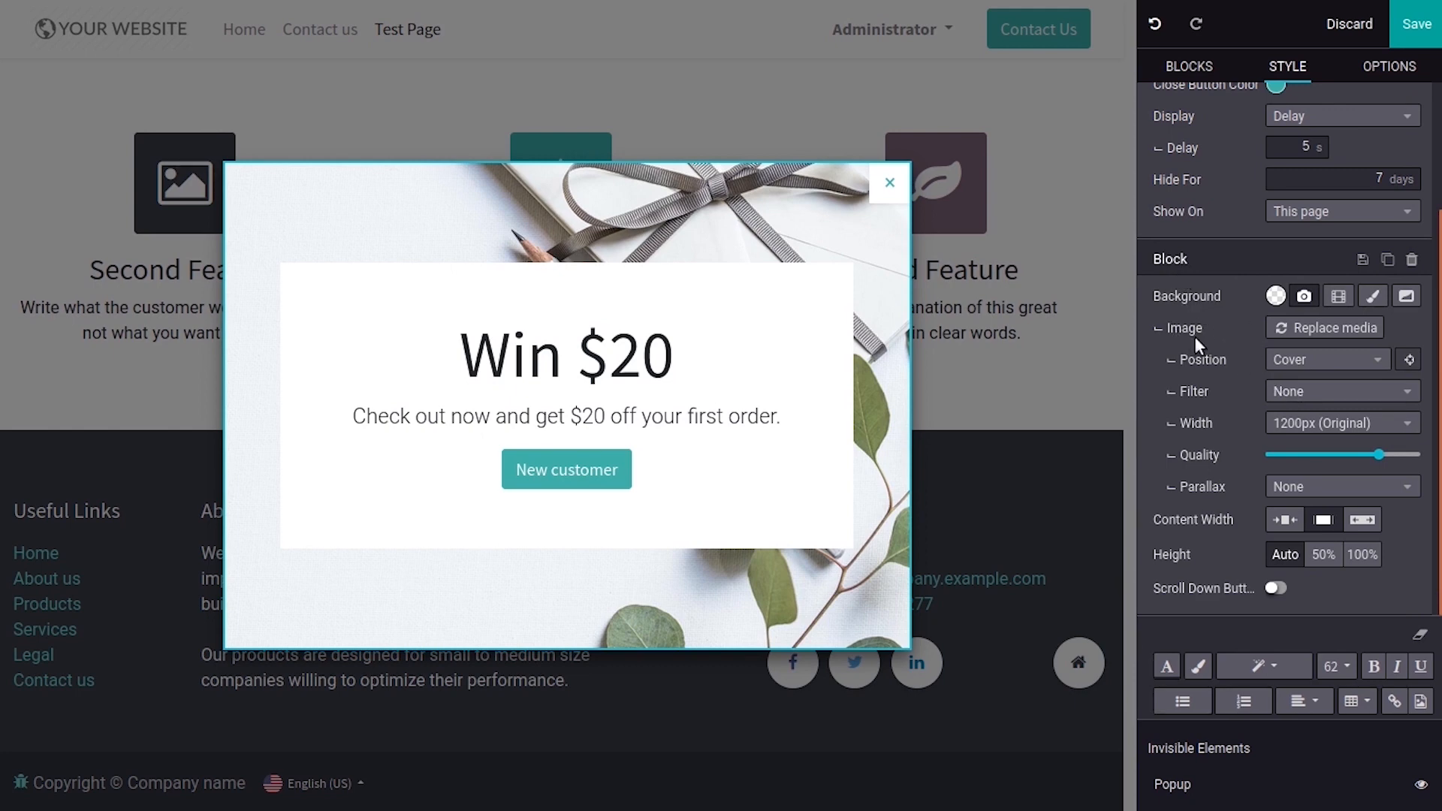
{"action": "left_click", "coordinate": [1299, 391]}
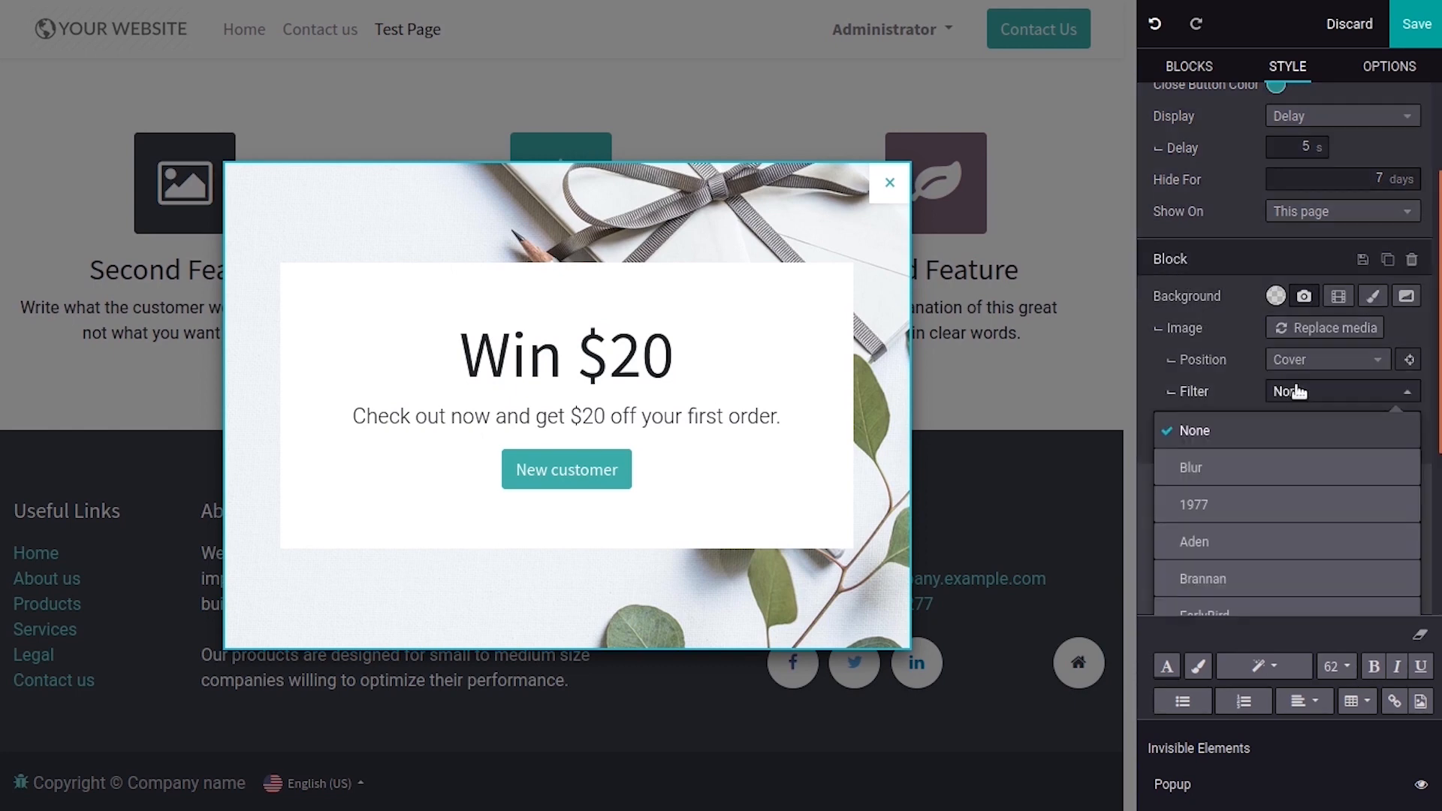
{"action": "left_click", "coordinate": [1285, 386]}
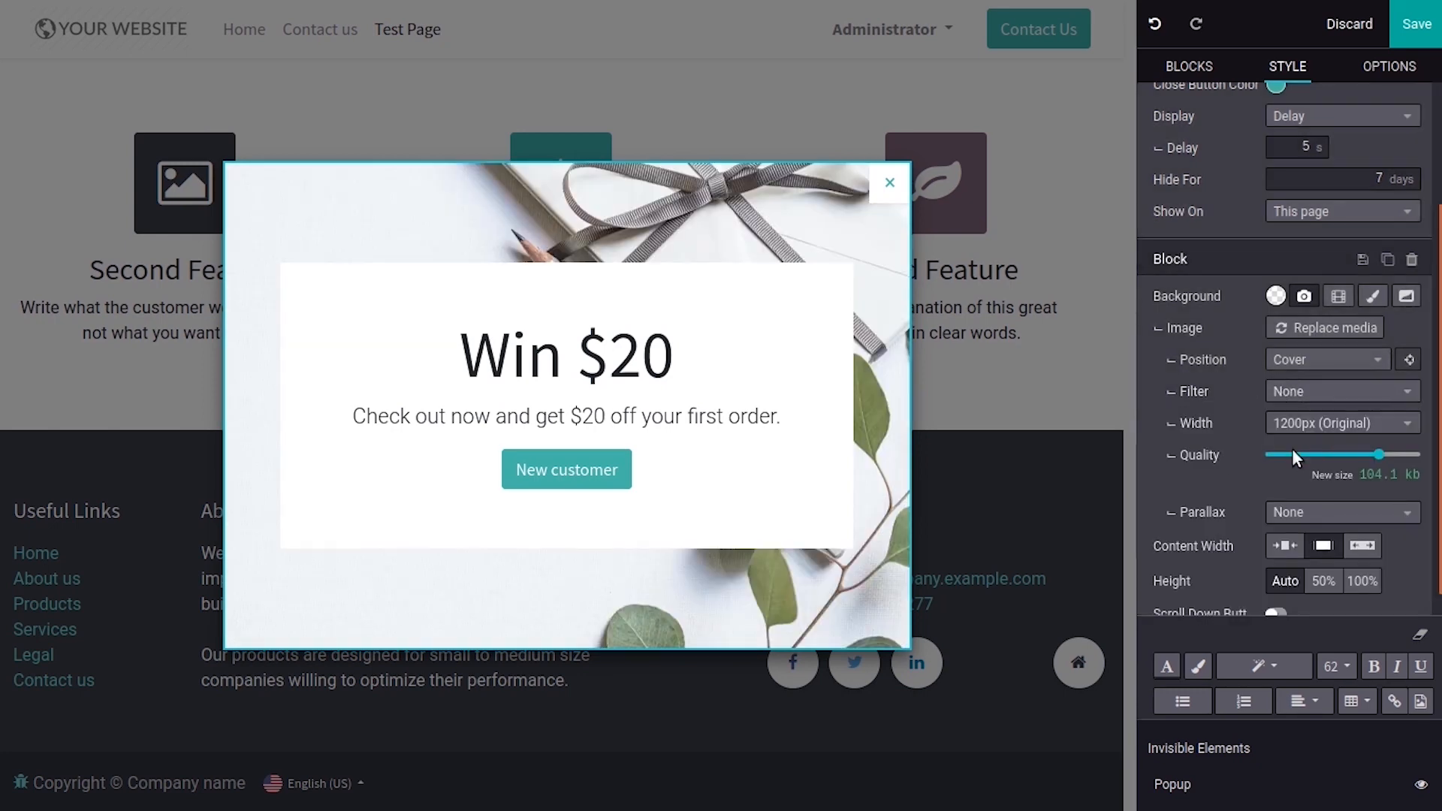
Close the popup preview and add a Chart inner content block below the First Feature text
{"action": "left_click", "coordinate": [1211, 69]}
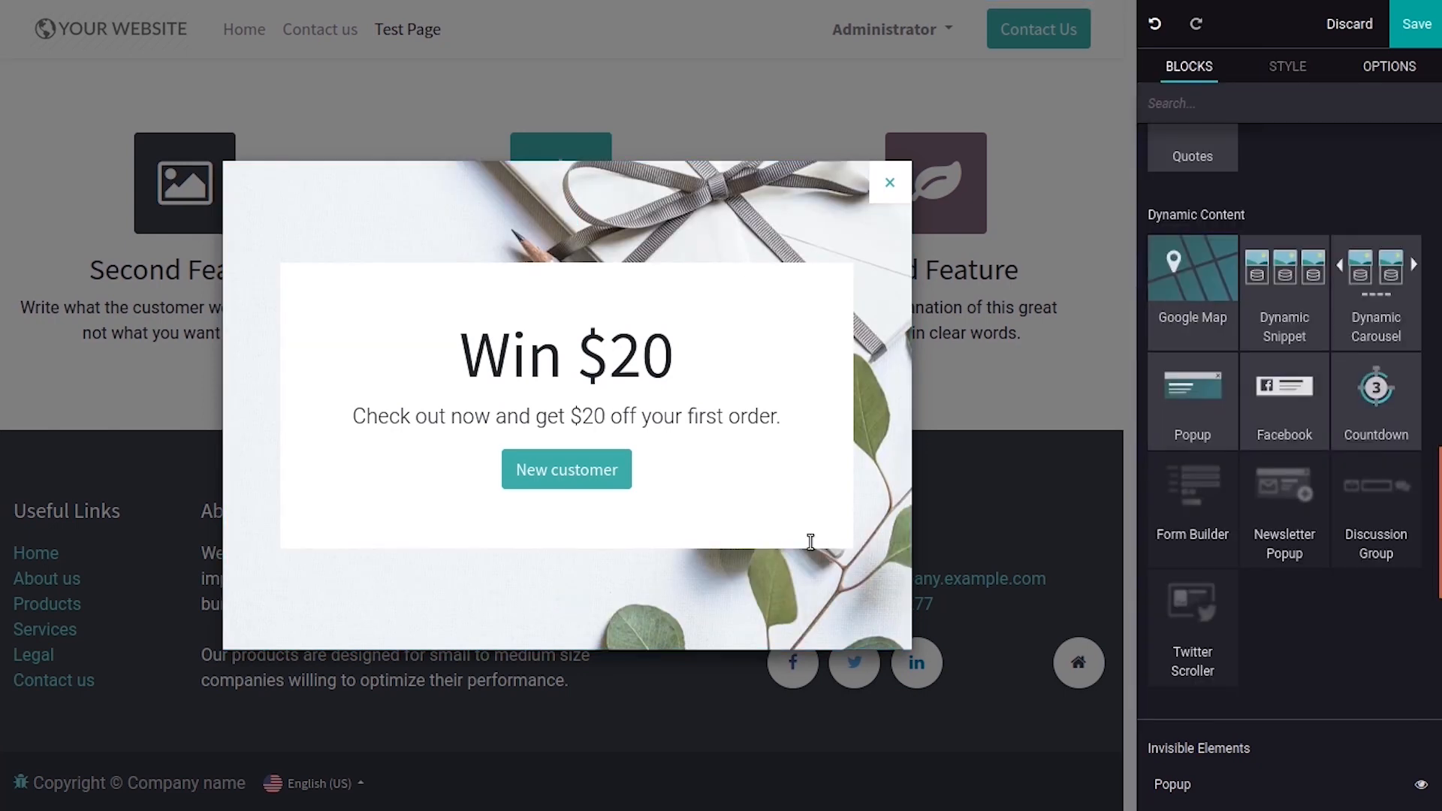
{"action": "left_click", "coordinate": [889, 182]}
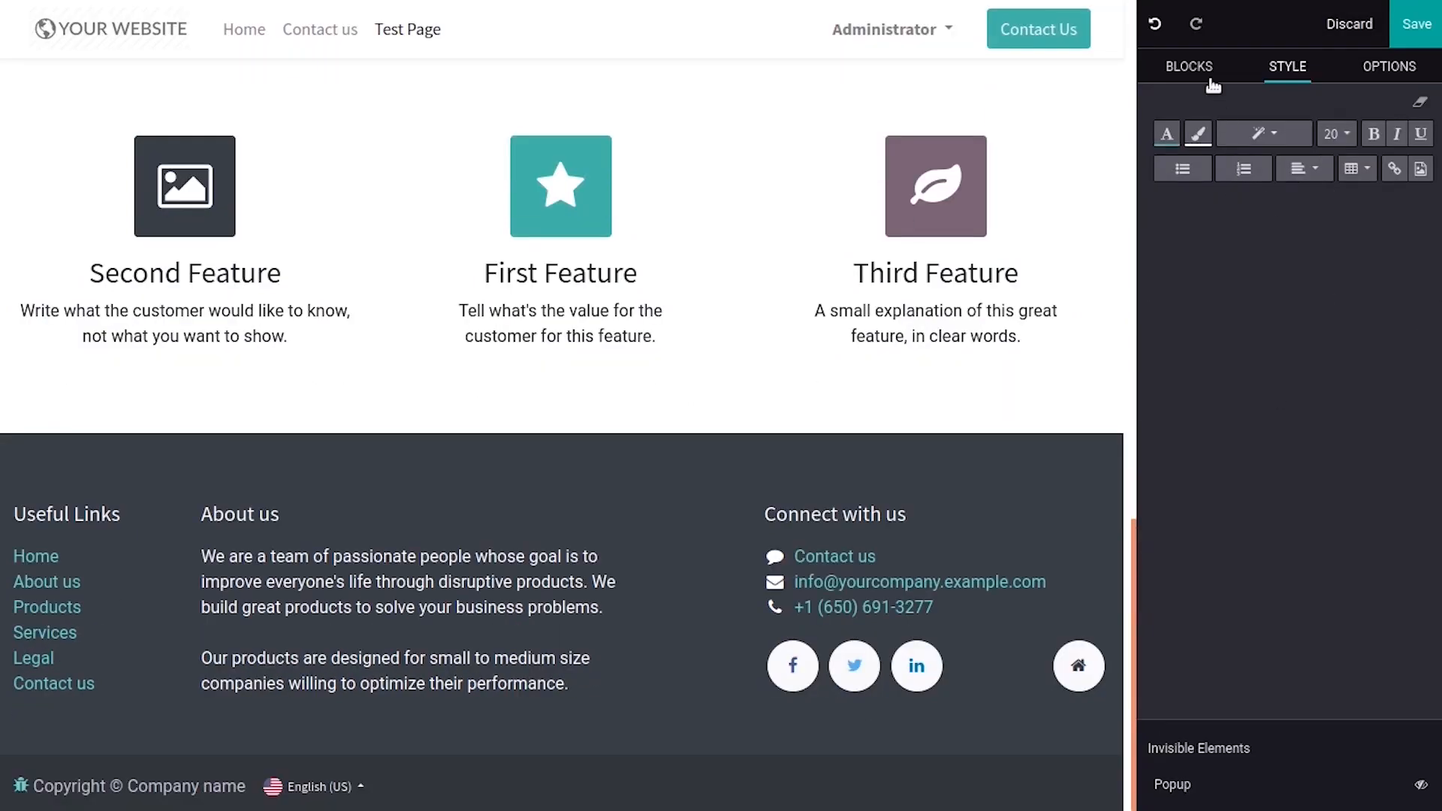
{"action": "left_click", "coordinate": [1211, 79]}
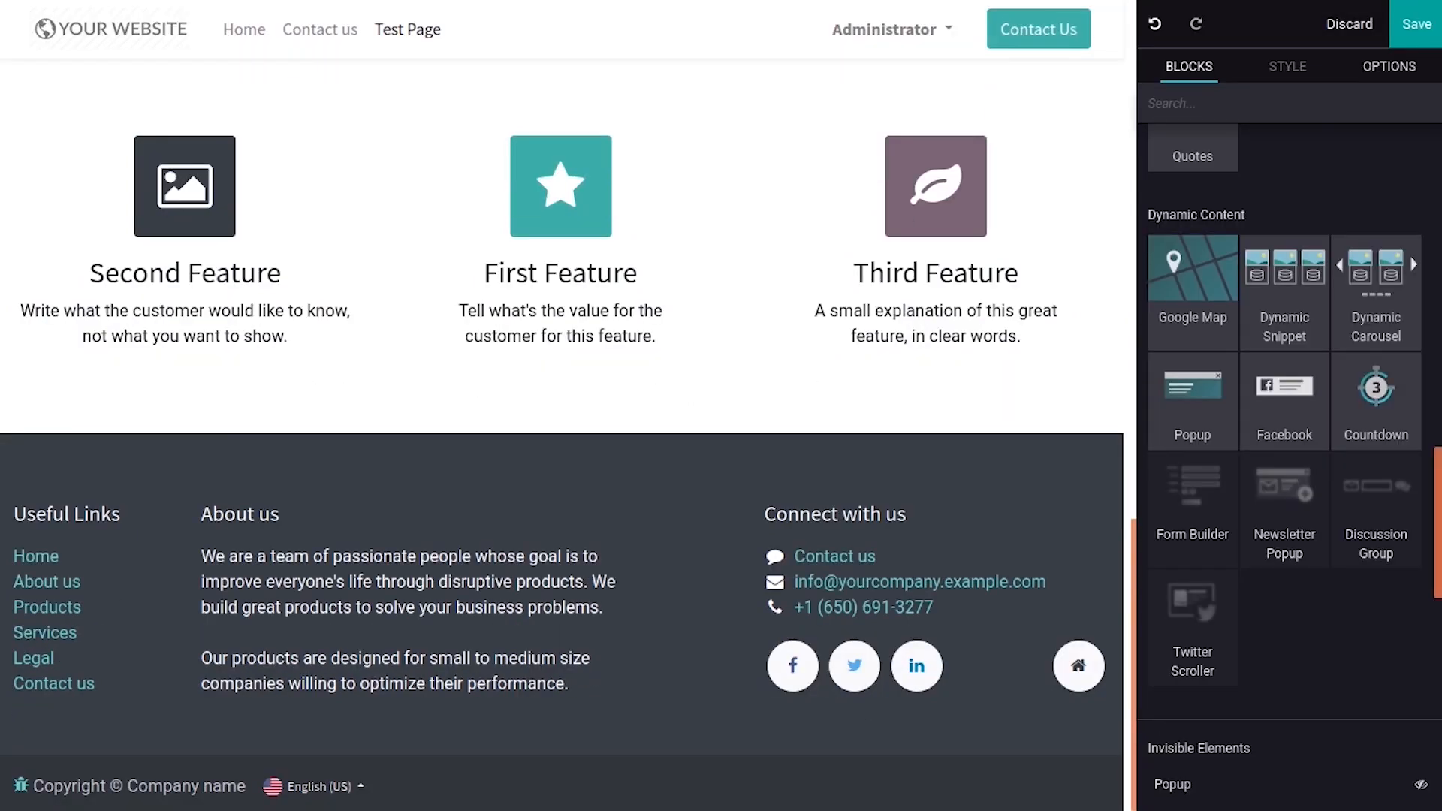
{"action": "scroll", "coordinate": [1285, 413], "scroll_direction": "down", "scroll_amount": 3}
{"action": "left_click_drag", "start_coordinate": [1439, 479], "coordinate": [1437, 578]}
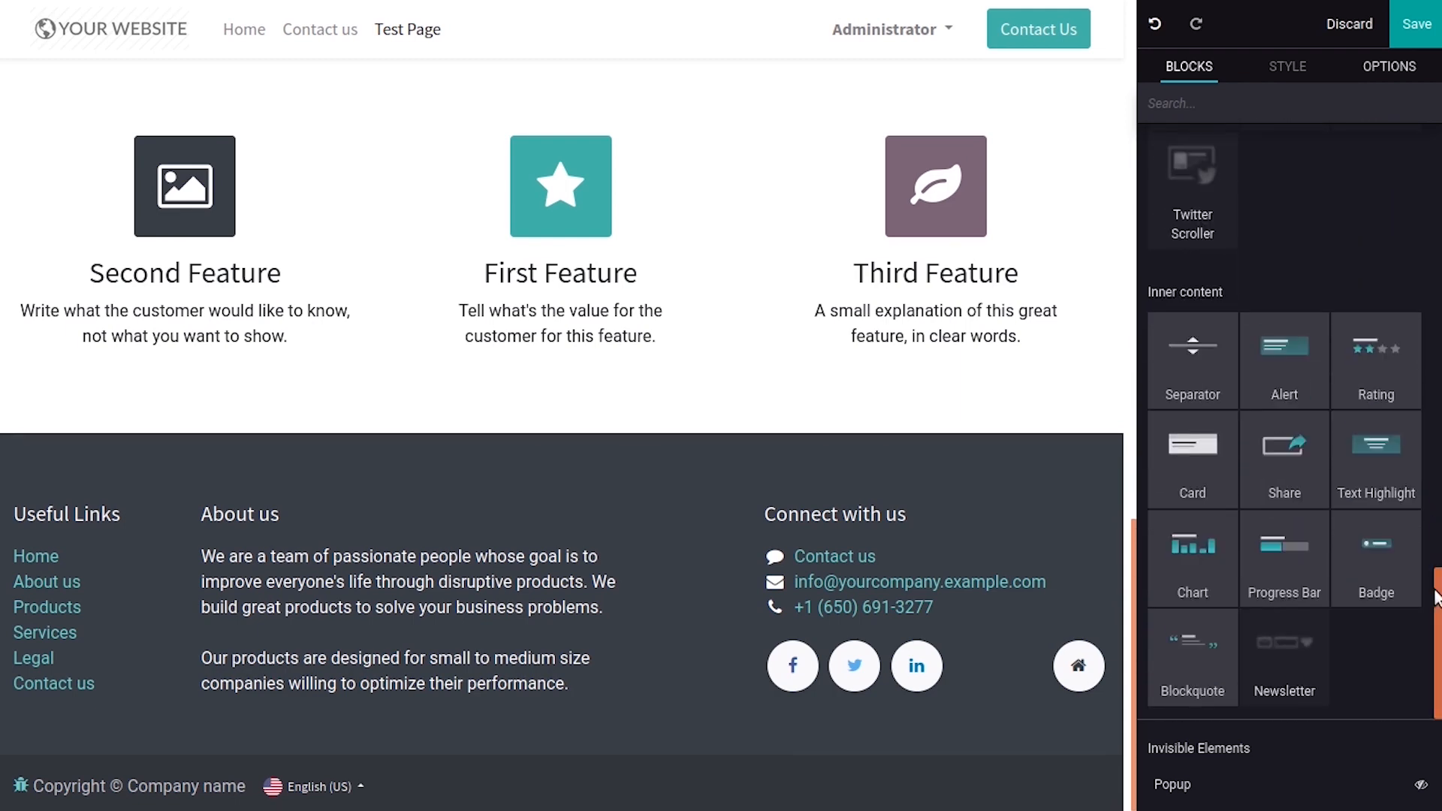
{"action": "left_click_drag", "start_coordinate": [1213, 583], "coordinate": [541, 406]}
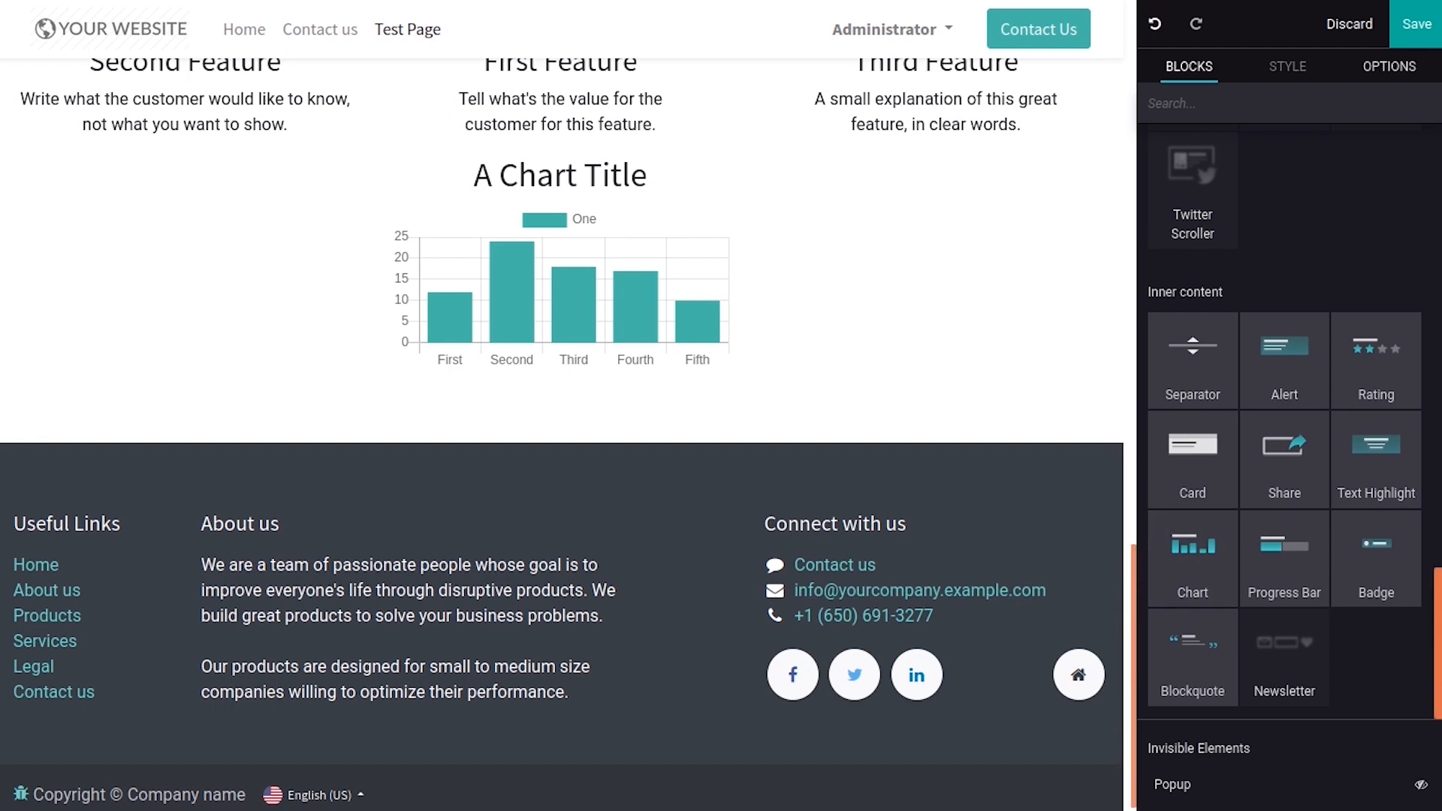
Delete the chart from the First Feature column
{"action": "left_click", "coordinate": [690, 278]}
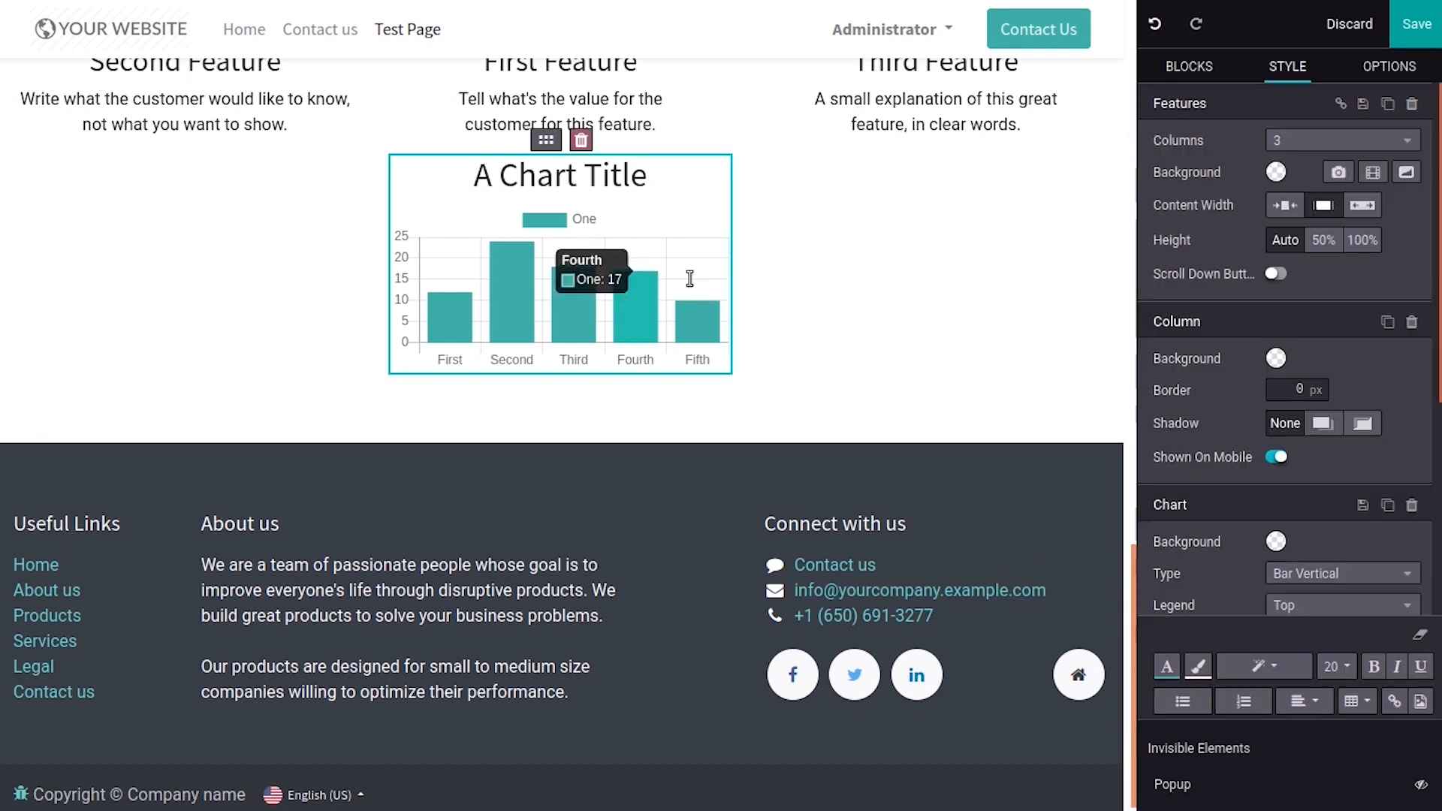
{"action": "left_click", "coordinate": [581, 140]}
Return to the start of the page and the Structure blocks, and save the Test Page edits
{"action": "left_click_drag", "start_coordinate": [1129, 606], "coordinate": [1132, 34]}
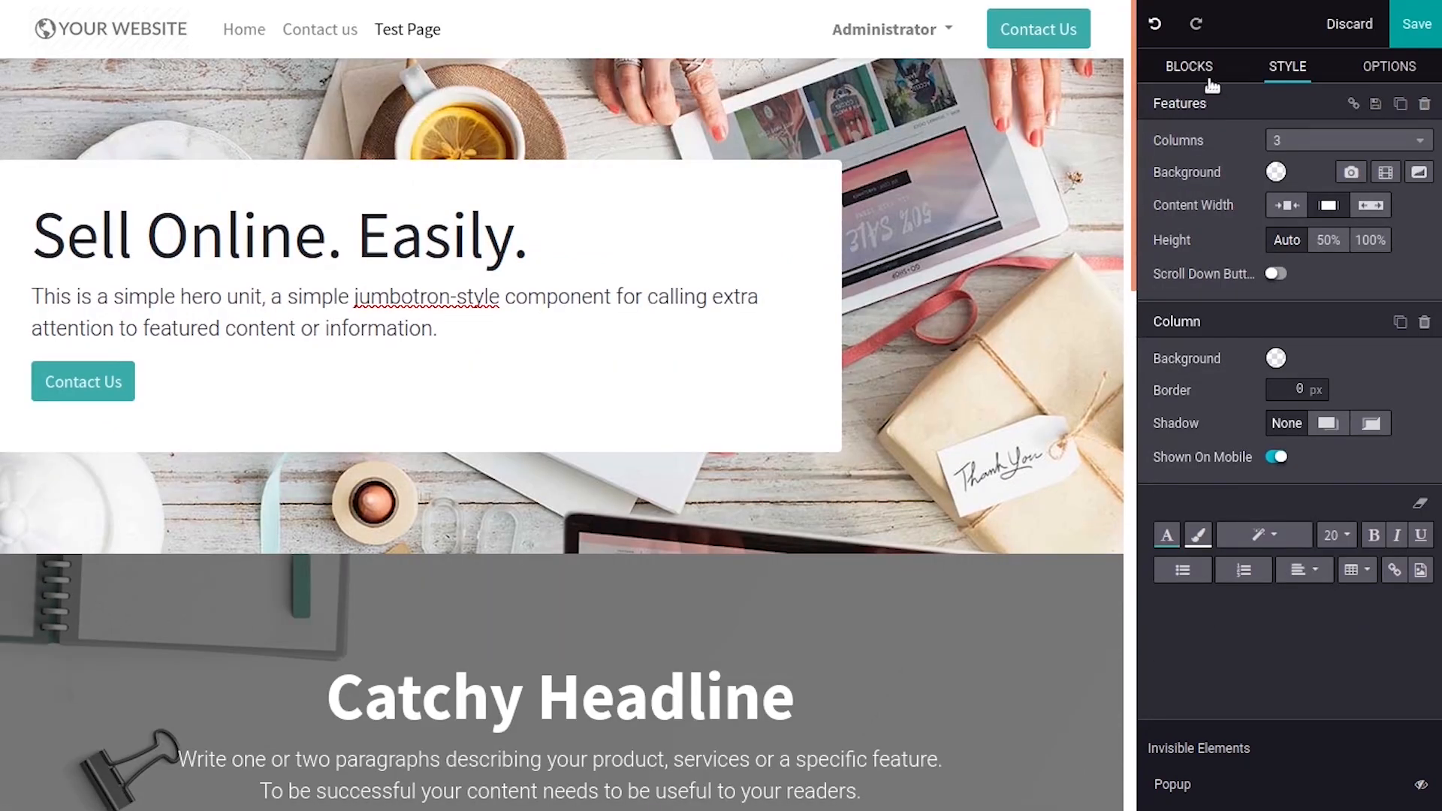
{"action": "left_click", "coordinate": [1199, 72]}
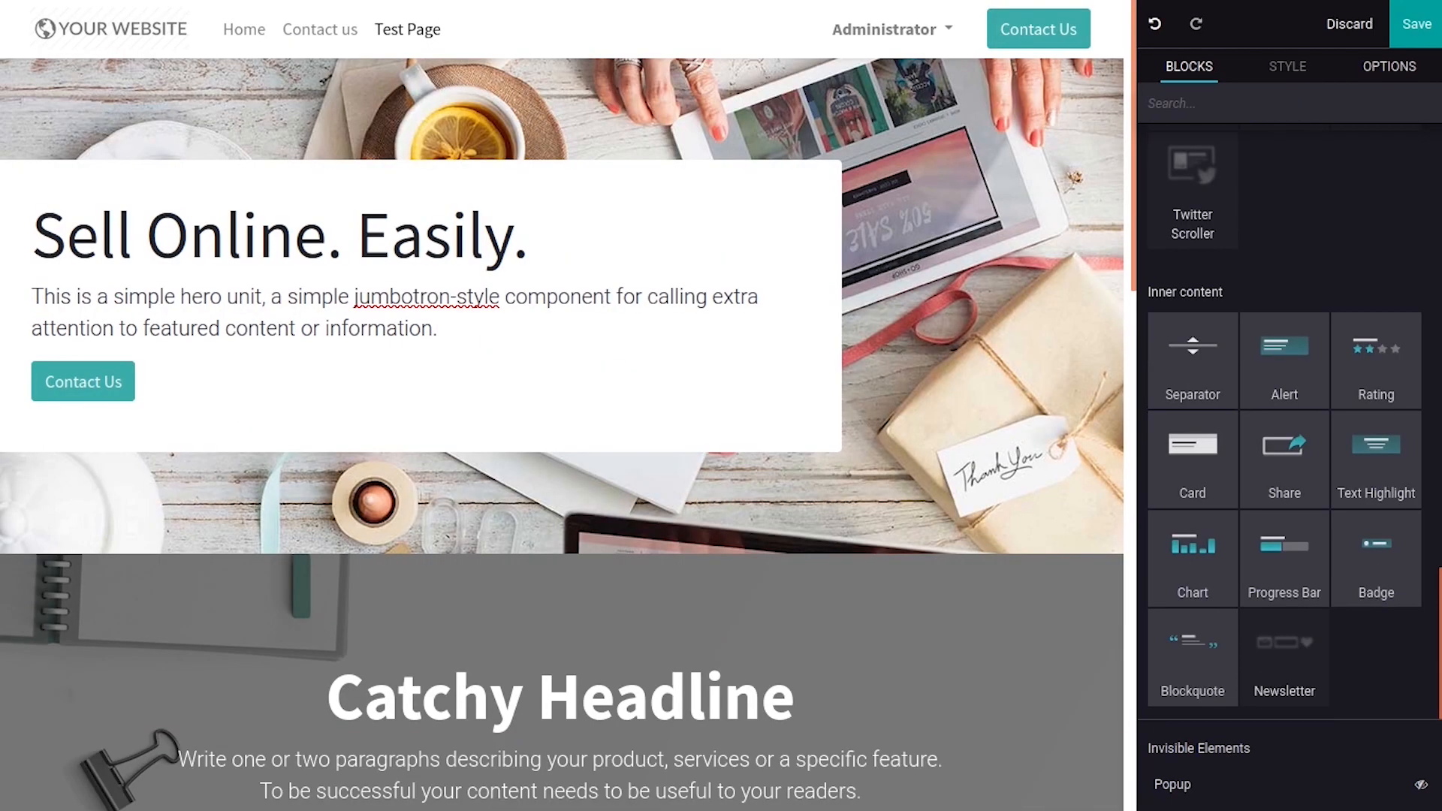
{"action": "scroll", "coordinate": [1285, 421], "scroll_direction": "up", "scroll_amount": 10}
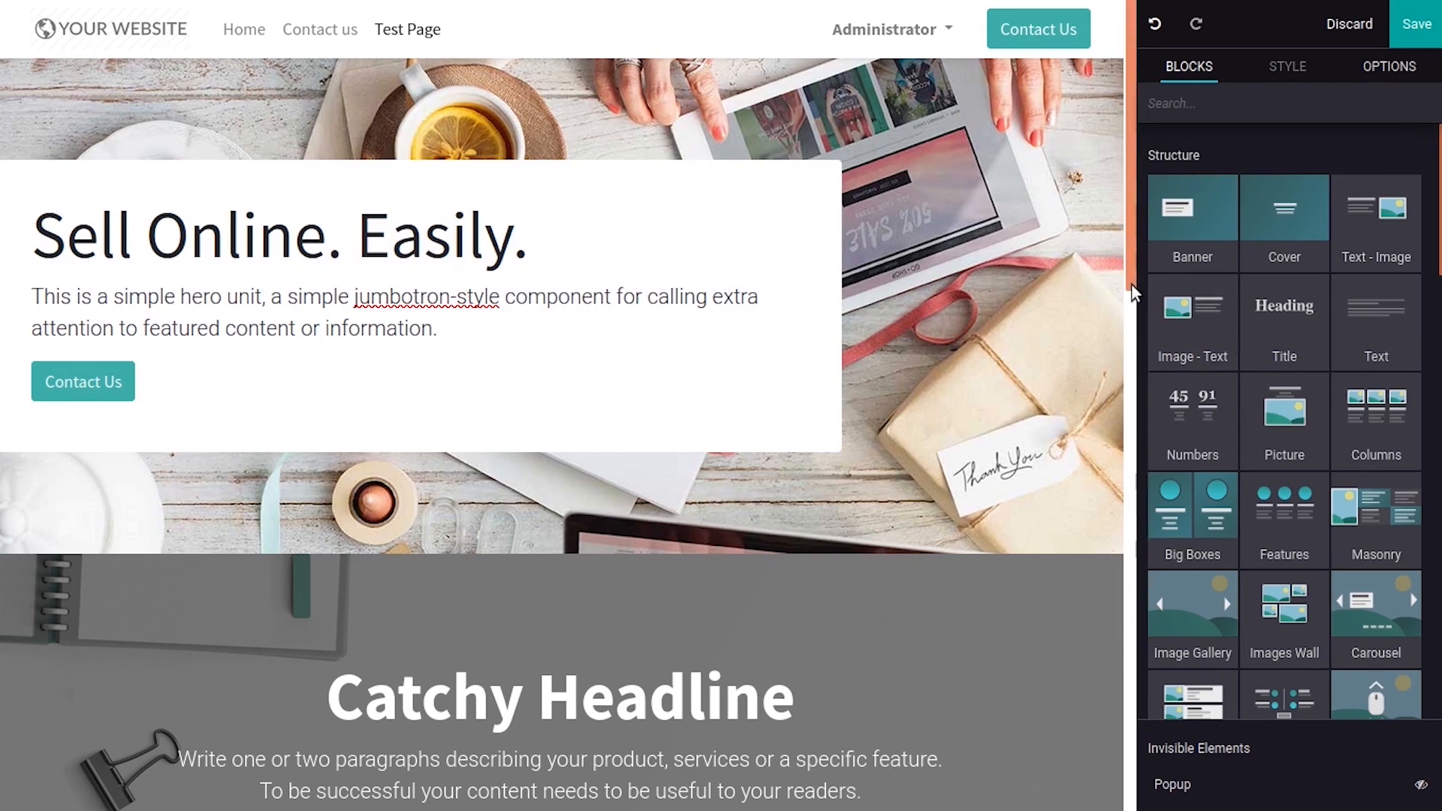
{"action": "scroll", "coordinate": [1129, 278], "scroll_direction": "down", "scroll_amount": 1}
{"action": "scroll", "coordinate": [1130, 296], "scroll_direction": "up", "scroll_amount": 1}
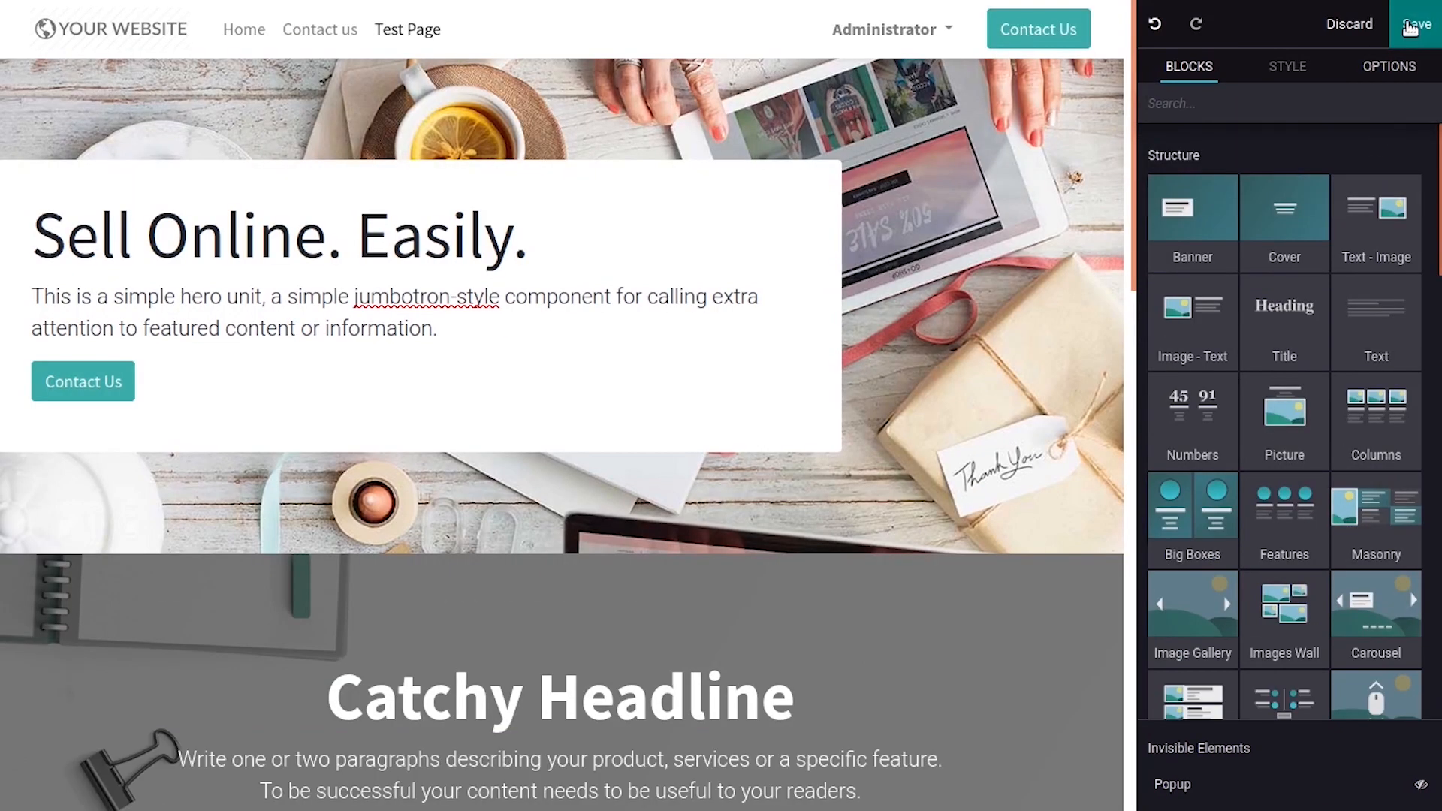
{"action": "left_click", "coordinate": [1409, 24]}
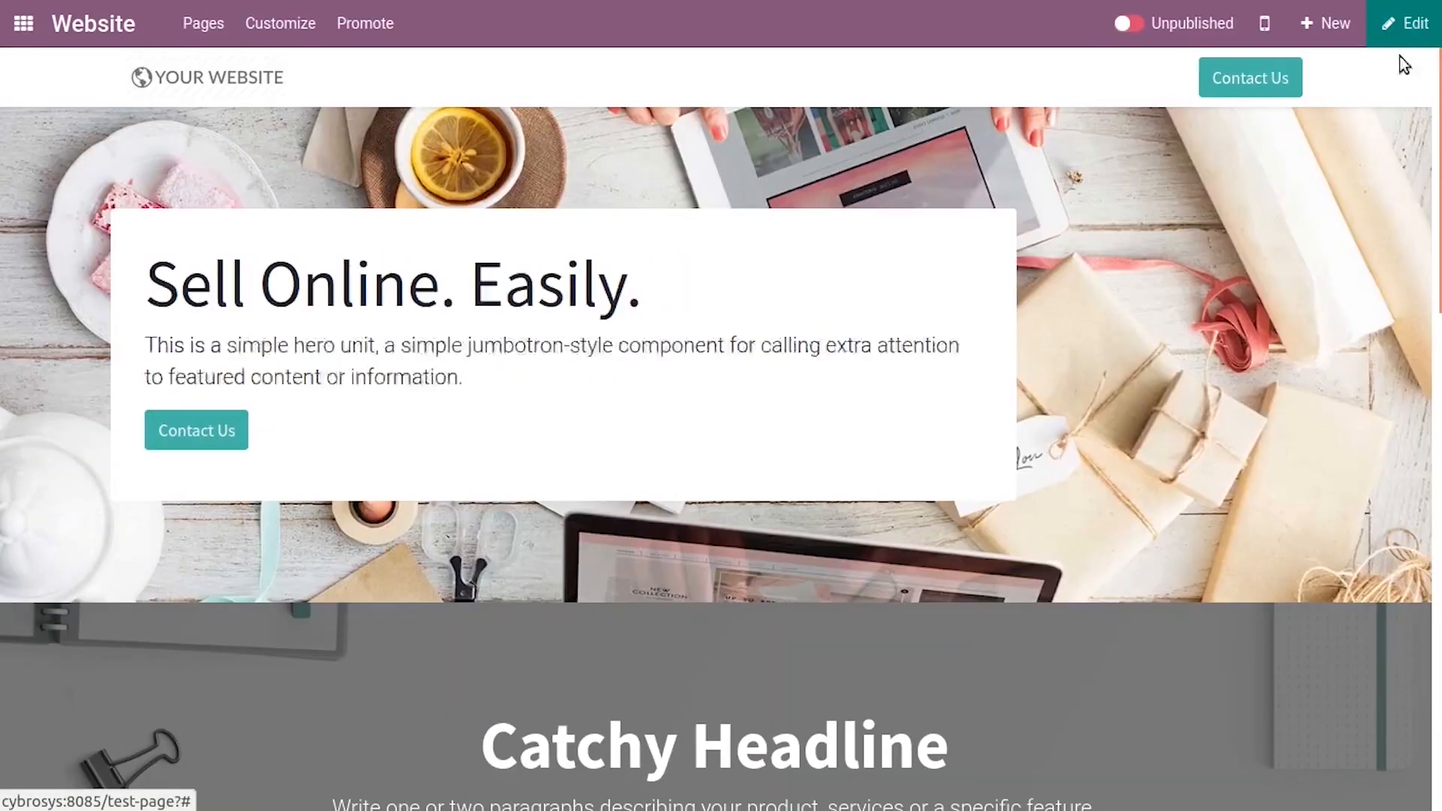
Dismiss the Win $20 popup on the saved page, publish the Test Page and look through its sections
{"action": "mouse_move", "coordinate": [1439, 223]}
{"action": "left_mouse_down"}
{"action": "mouse_move", "coordinate": [1439, 705]}
{"action": "mouse_move", "coordinate": [1439, 247]}
{"action": "left_mouse_up"}
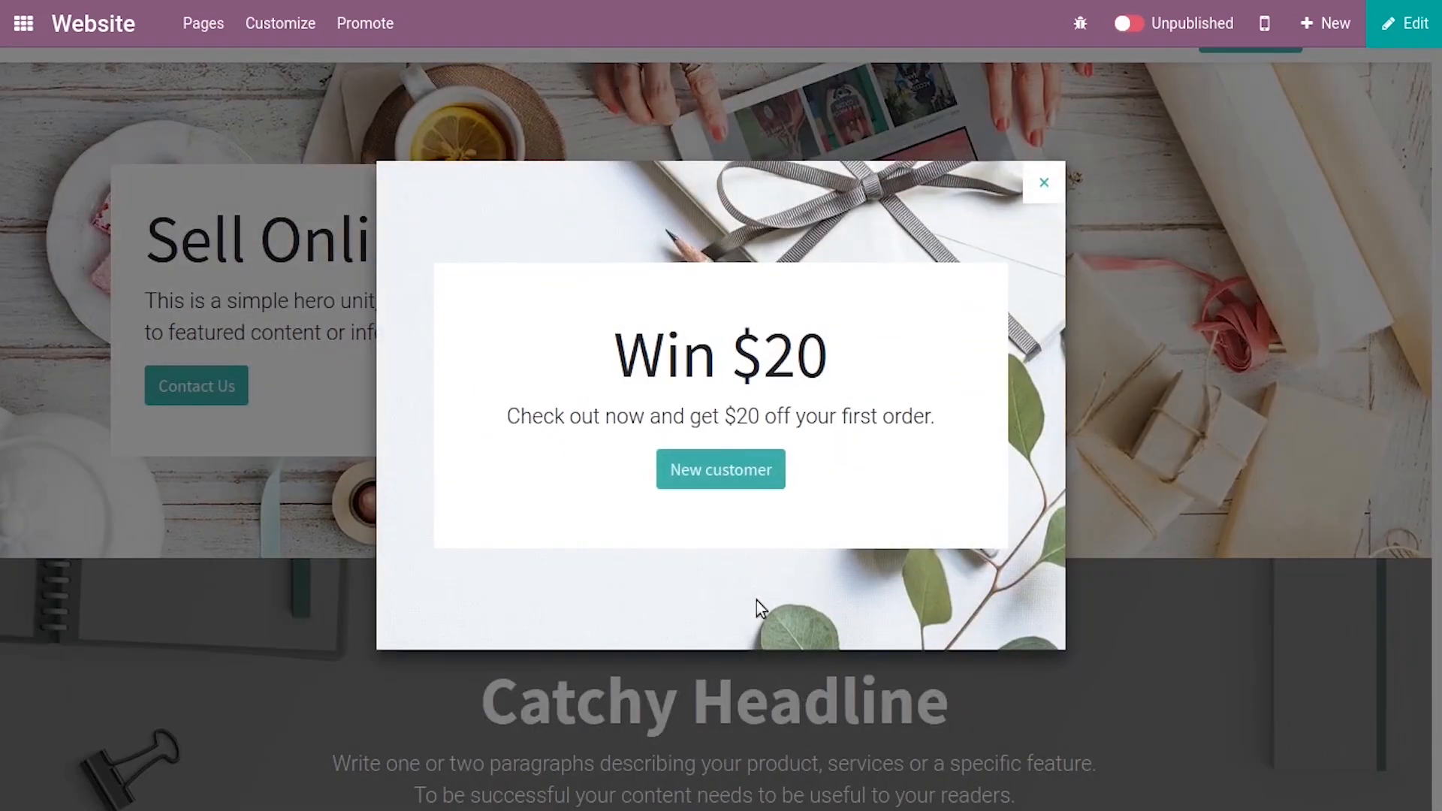
{"action": "left_click", "coordinate": [1044, 184]}
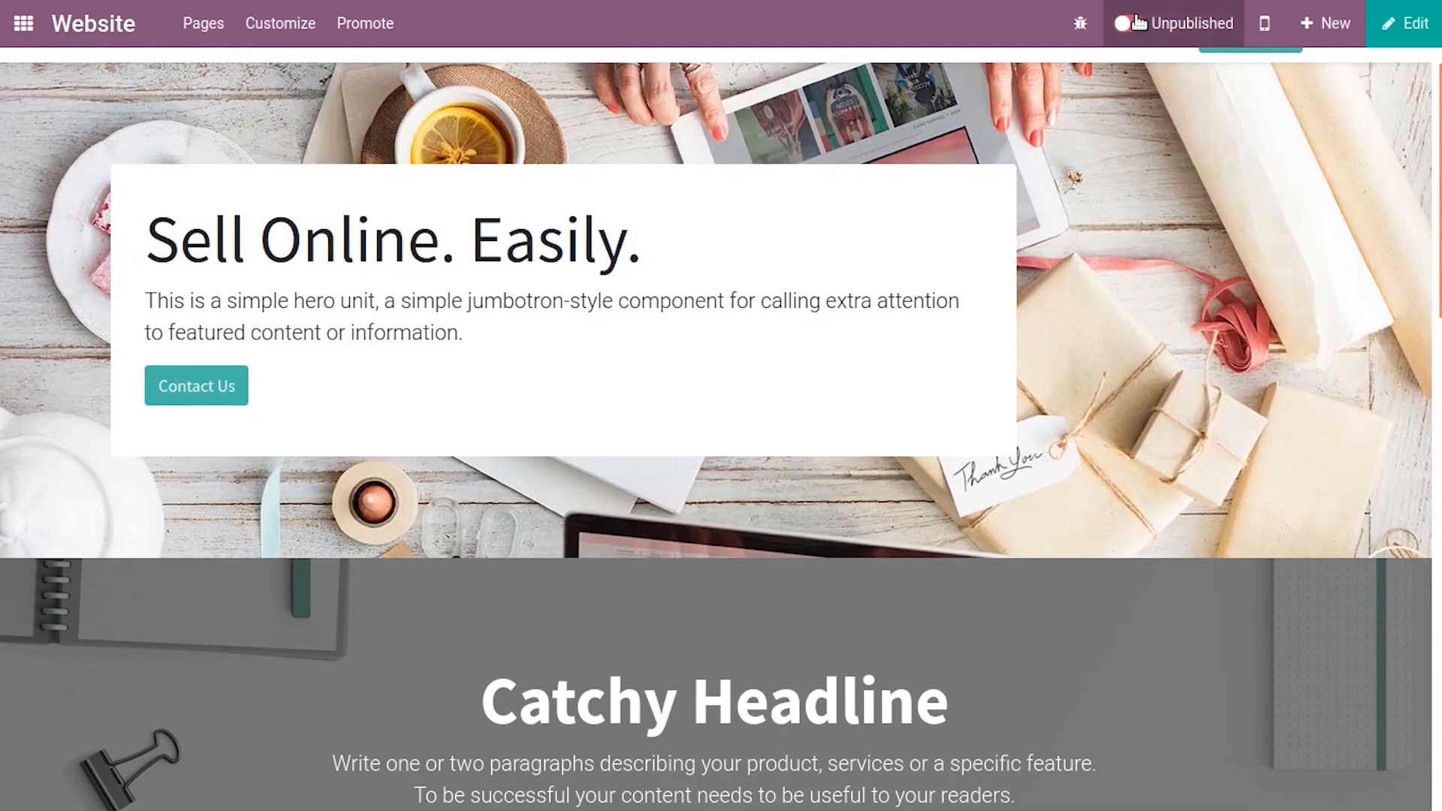
{"action": "left_click", "coordinate": [1136, 23]}
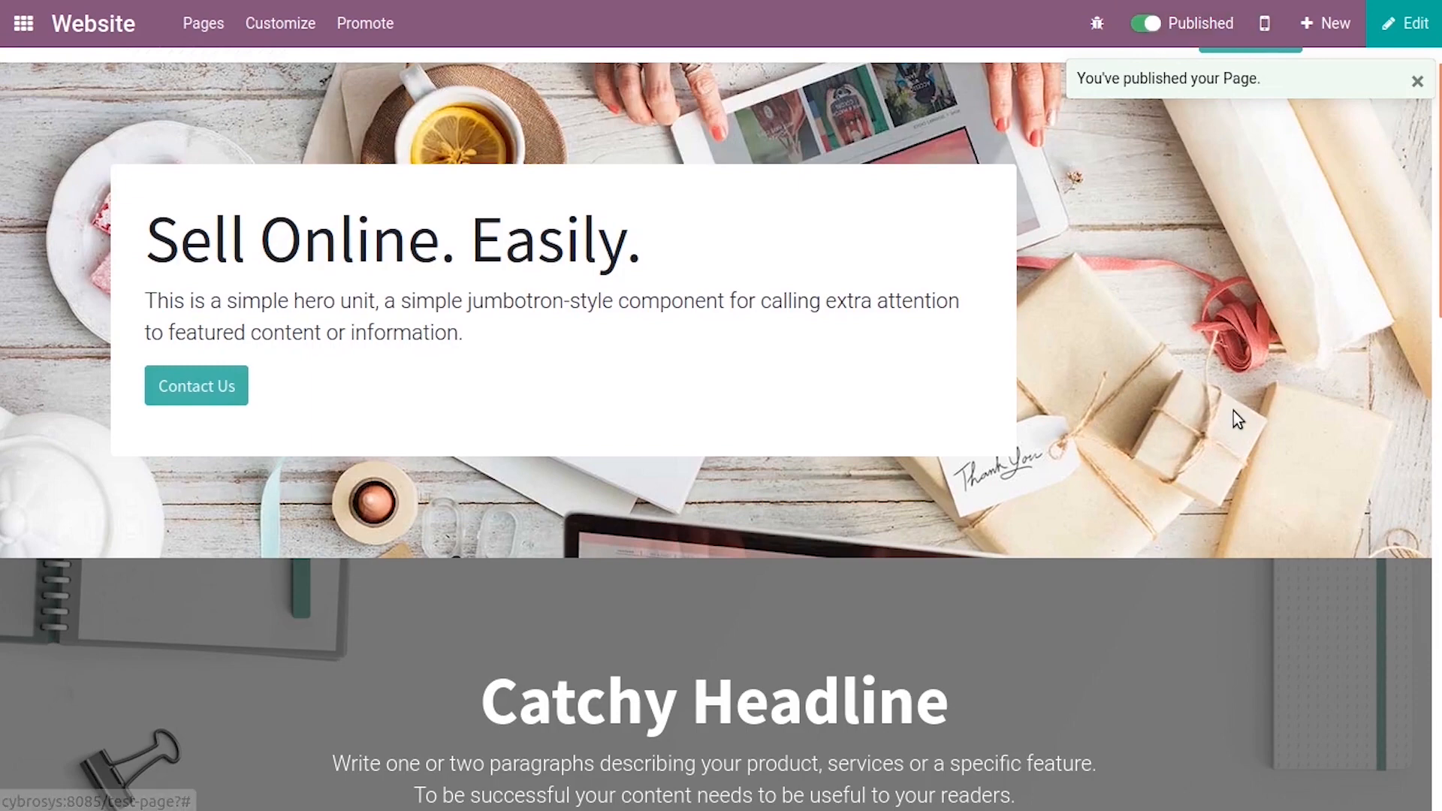
{"action": "scroll", "coordinate": [1239, 417], "scroll_direction": "down", "scroll_amount": 3}
{"action": "scroll", "coordinate": [1047, 320], "scroll_direction": "down", "scroll_amount": 5}
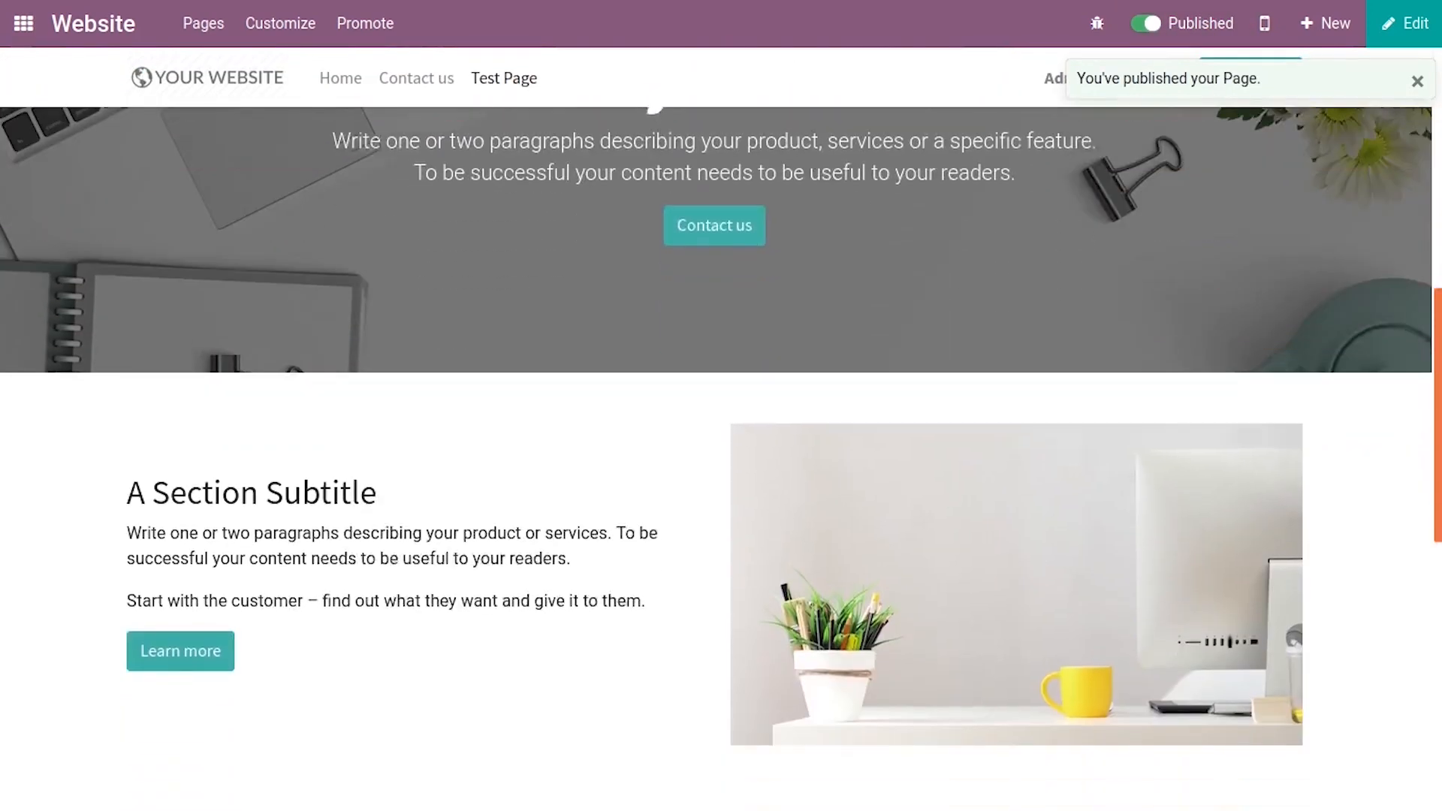
{"action": "scroll", "coordinate": [1047, 320], "scroll_direction": "up", "scroll_amount": 9}
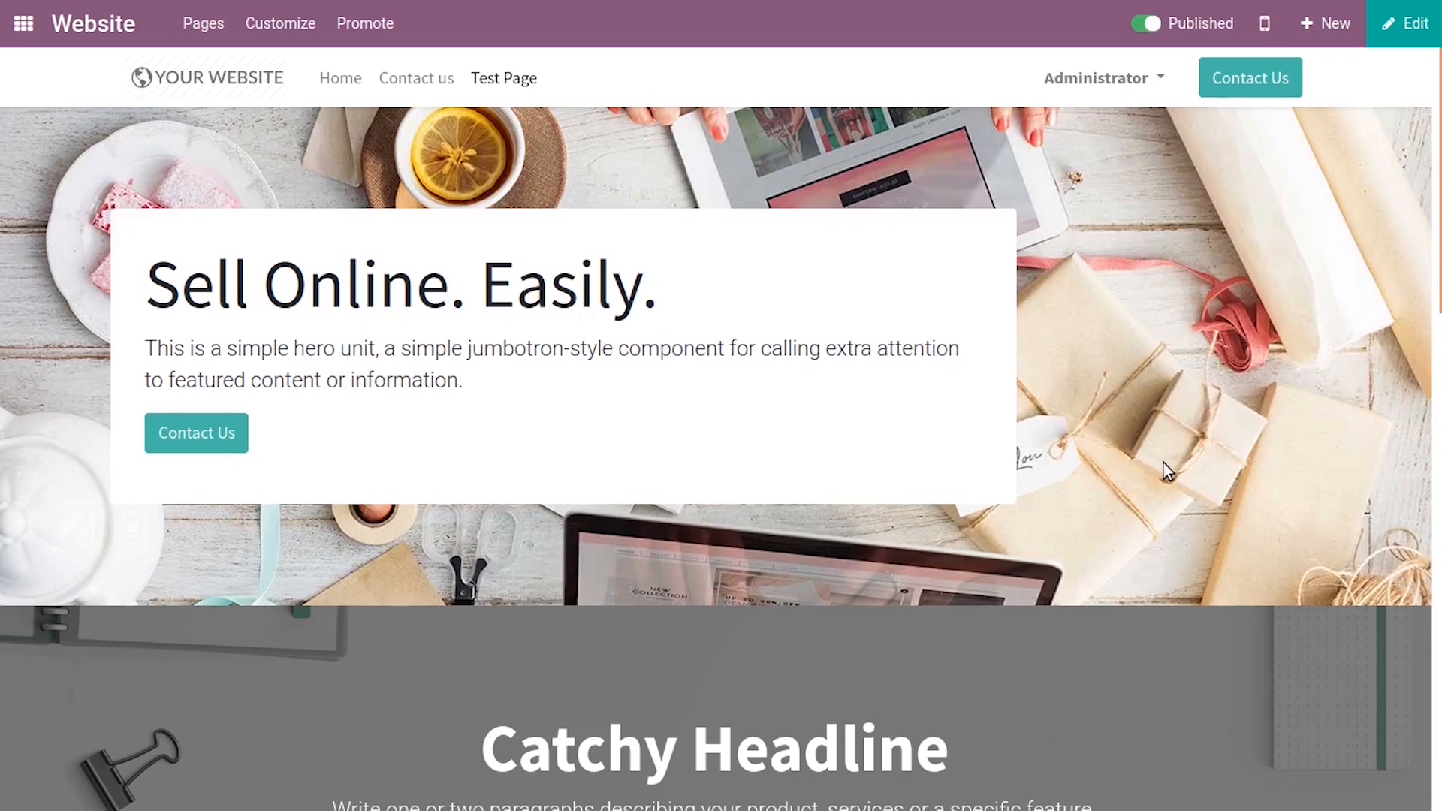
Open the Test Page's HTML code and change the banner's Contact Us button class from btn-primary to btn-secondary
{"action": "left_click", "coordinate": [272, 39]}
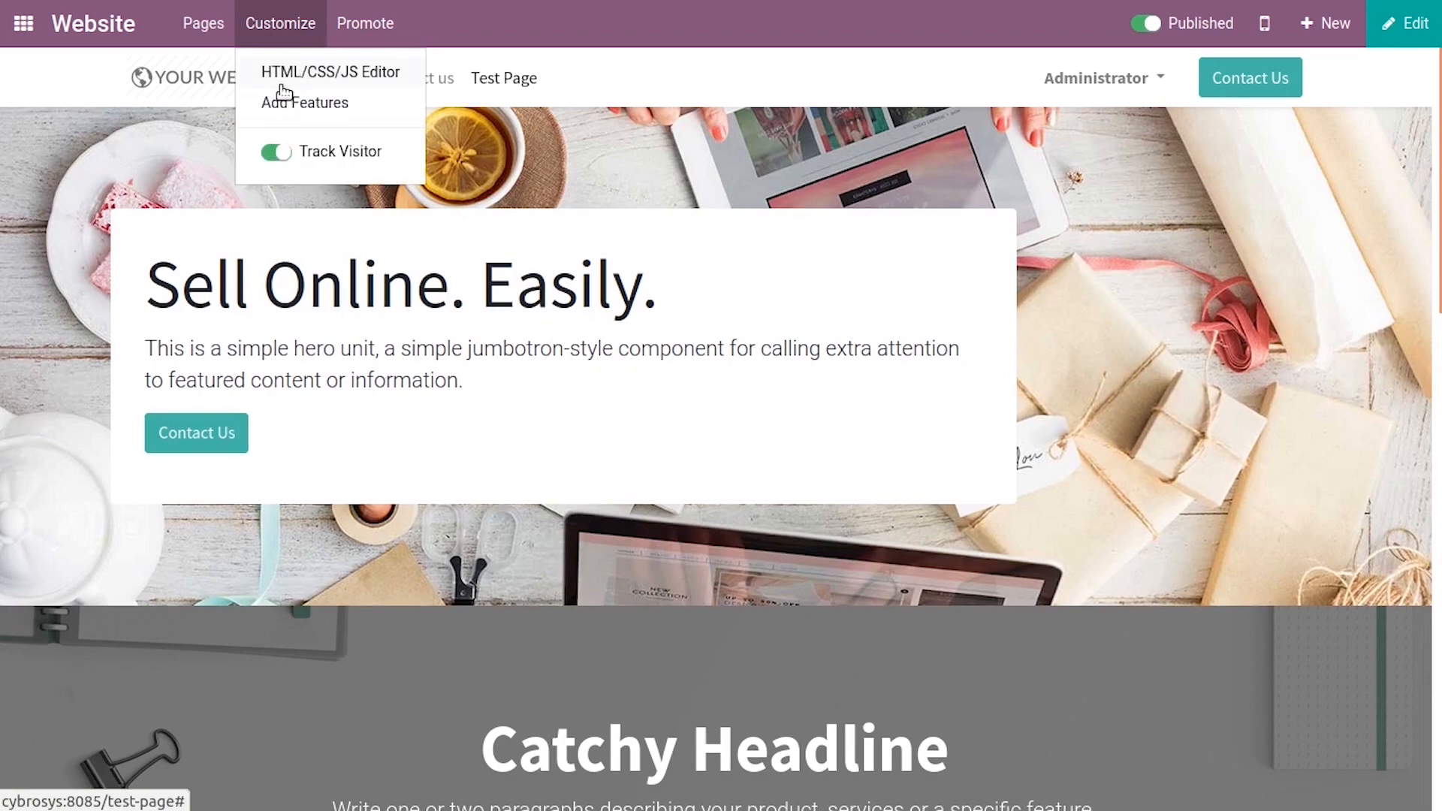
{"action": "left_click", "coordinate": [325, 71]}
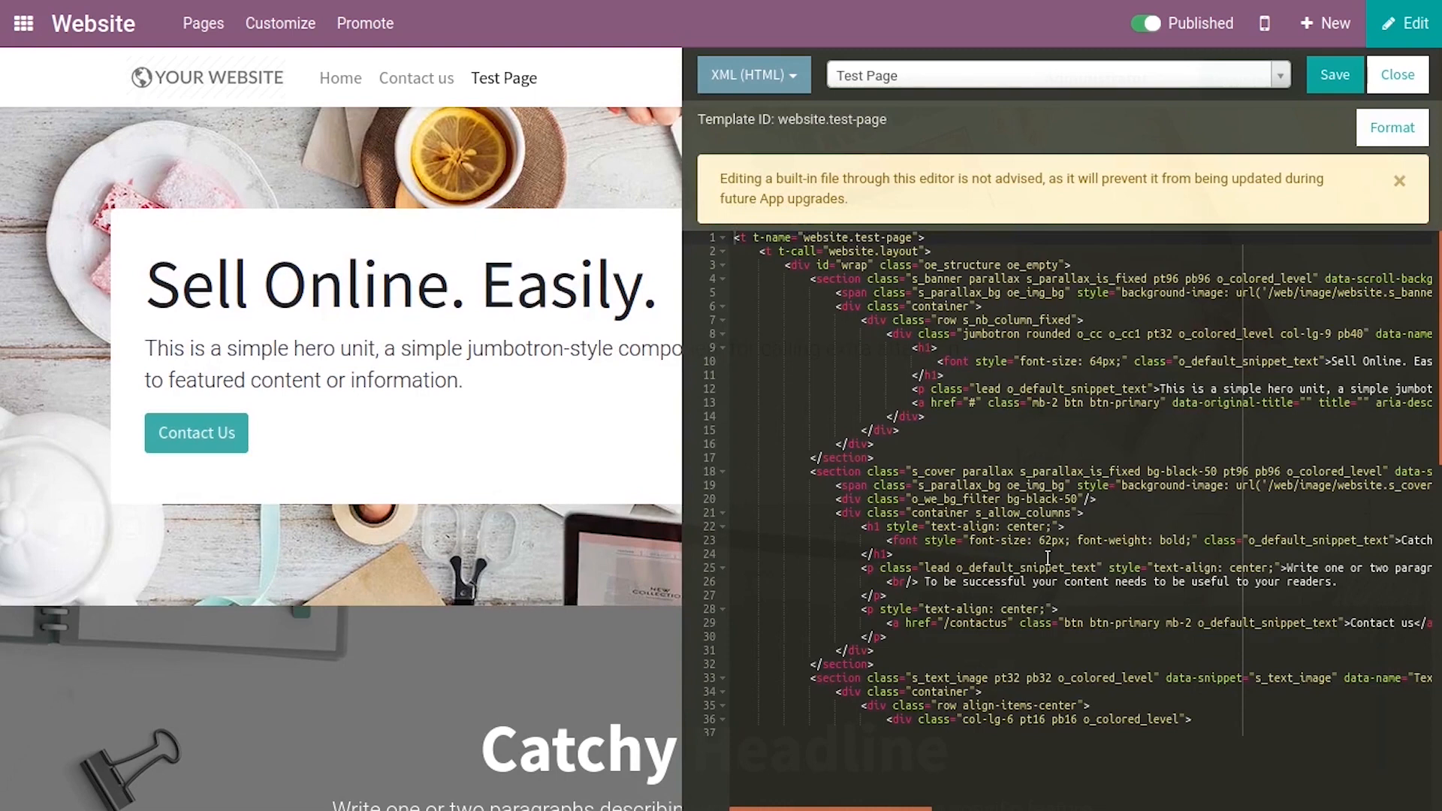
{"action": "left_click", "coordinate": [1090, 362]}
{"action": "left_click", "coordinate": [1115, 403]}
{"action": "key", "text": "Delete"}
{"action": "key", "text": "Delete"}
{"action": "key", "text": "Delete"}
{"action": "key", "text": "Delete"}
{"action": "key", "text": "Delete"}
{"action": "key", "text": "Delete"}
{"action": "key", "text": "Delete"}
{"action": "type", "text": "secondary"}
Set the "Sell Online. Easily." heading's font size to 40px in the code, save the template and close the editor
{"action": "left_click", "coordinate": [1089, 358]}
{"action": "key", "text": "Delete"}
{"action": "key", "text": "Delete"}
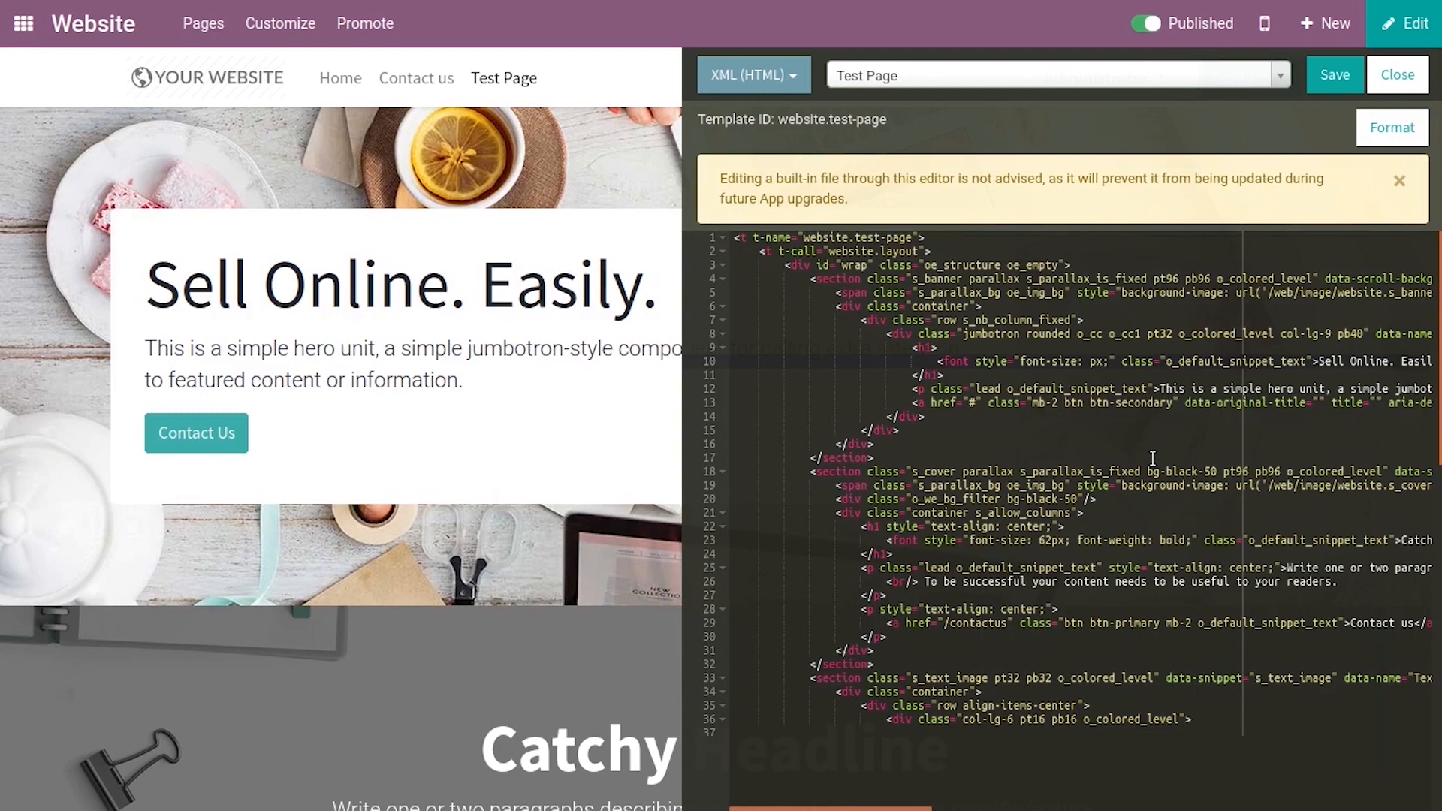
{"action": "type", "text": "40"}
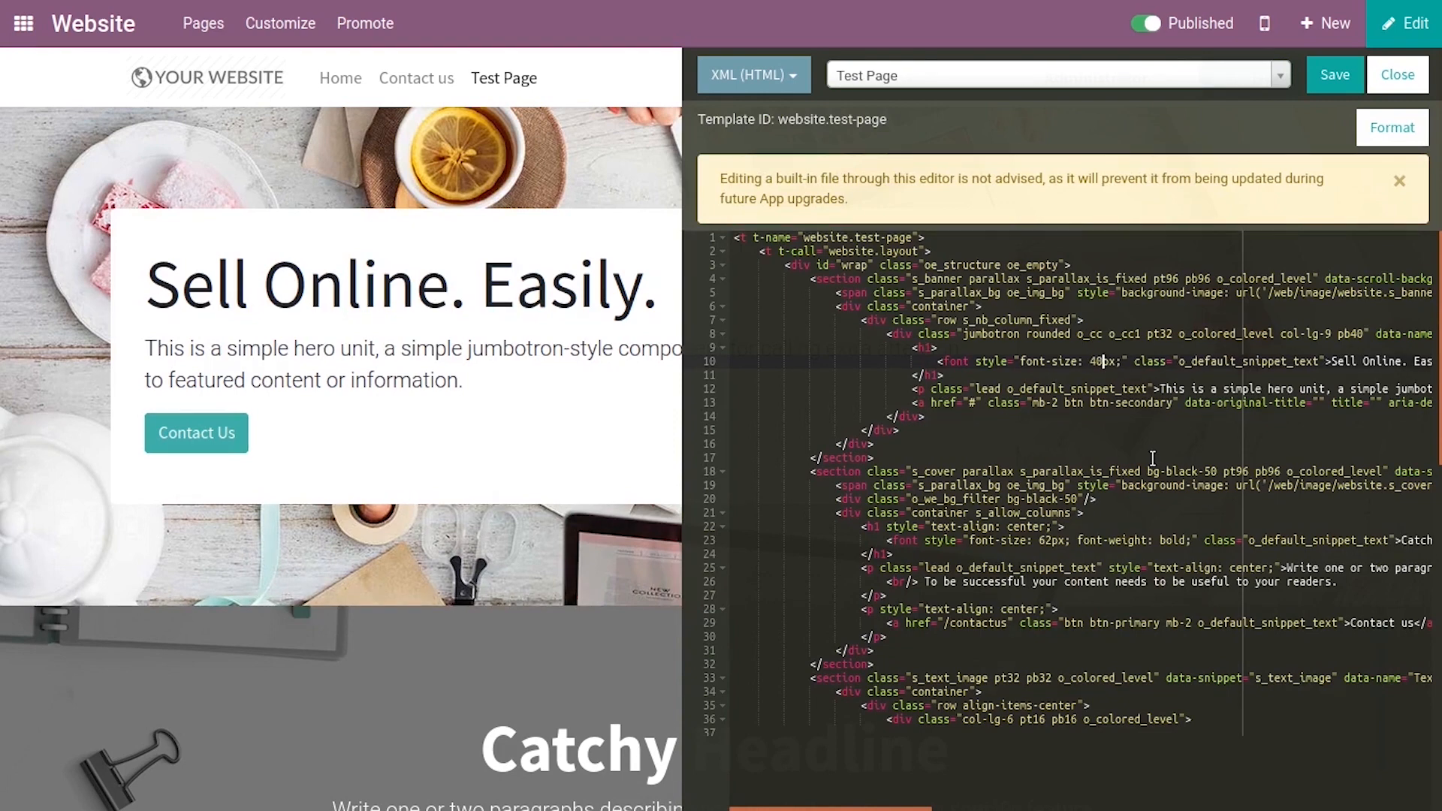
{"action": "left_click", "coordinate": [1335, 75]}
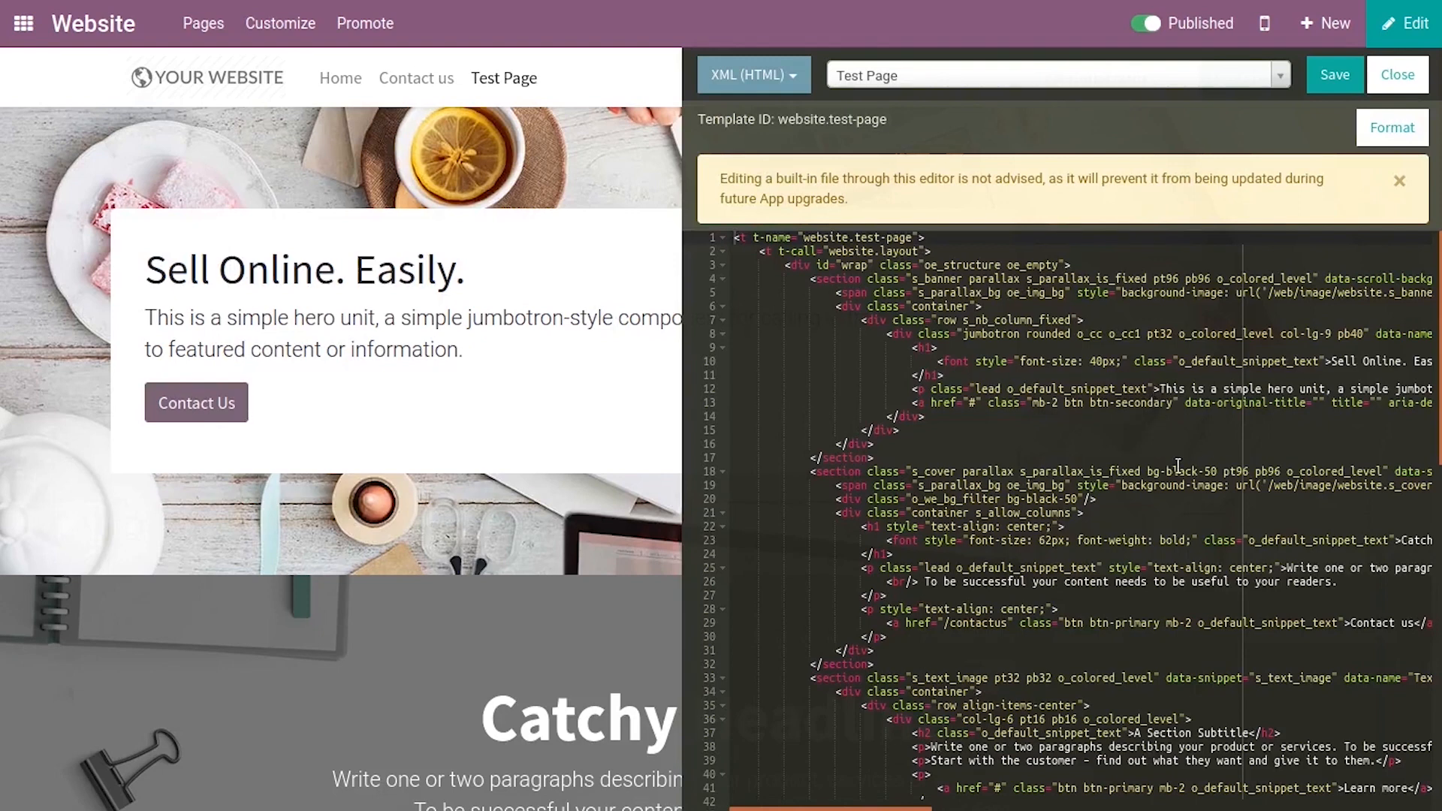
{"action": "left_click", "coordinate": [1391, 81]}
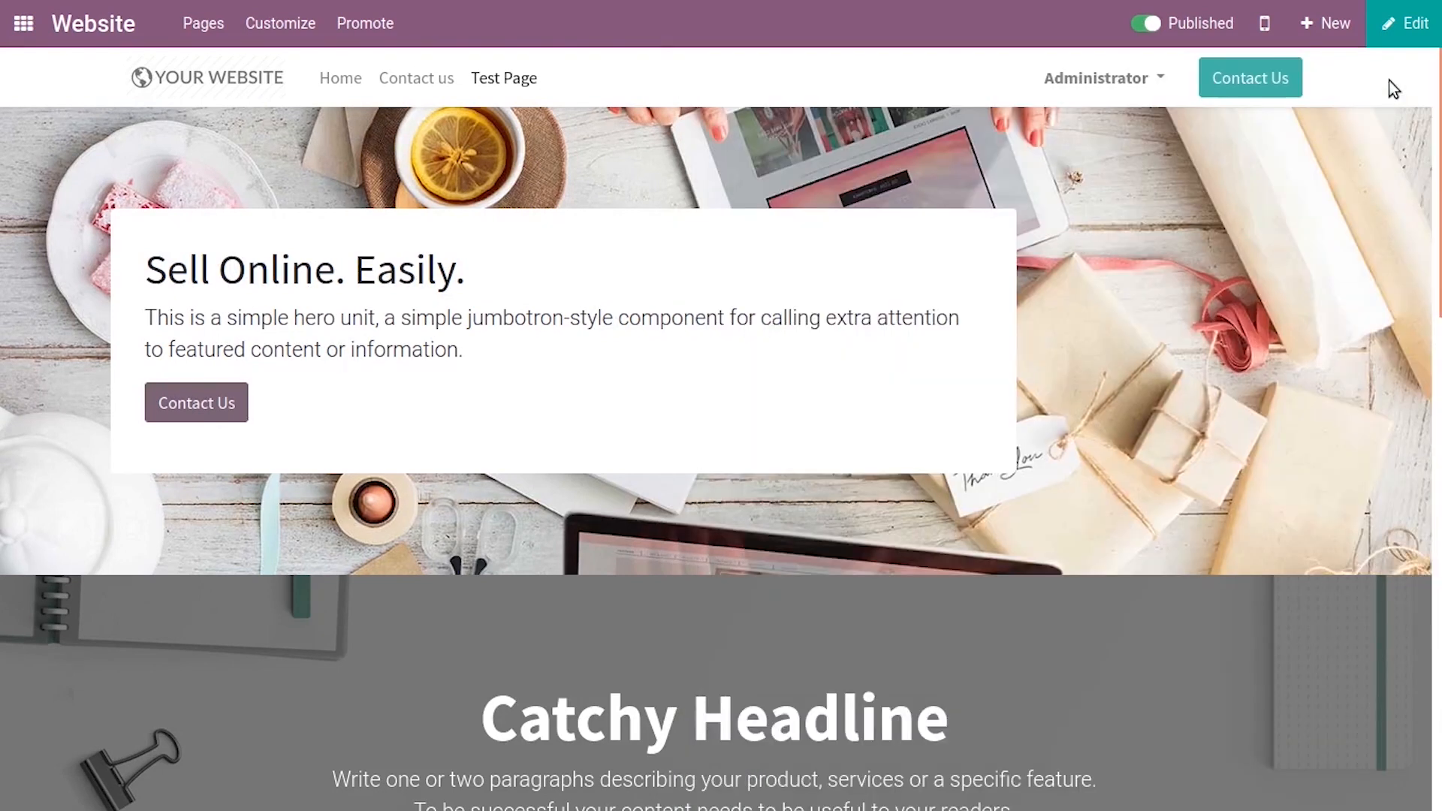